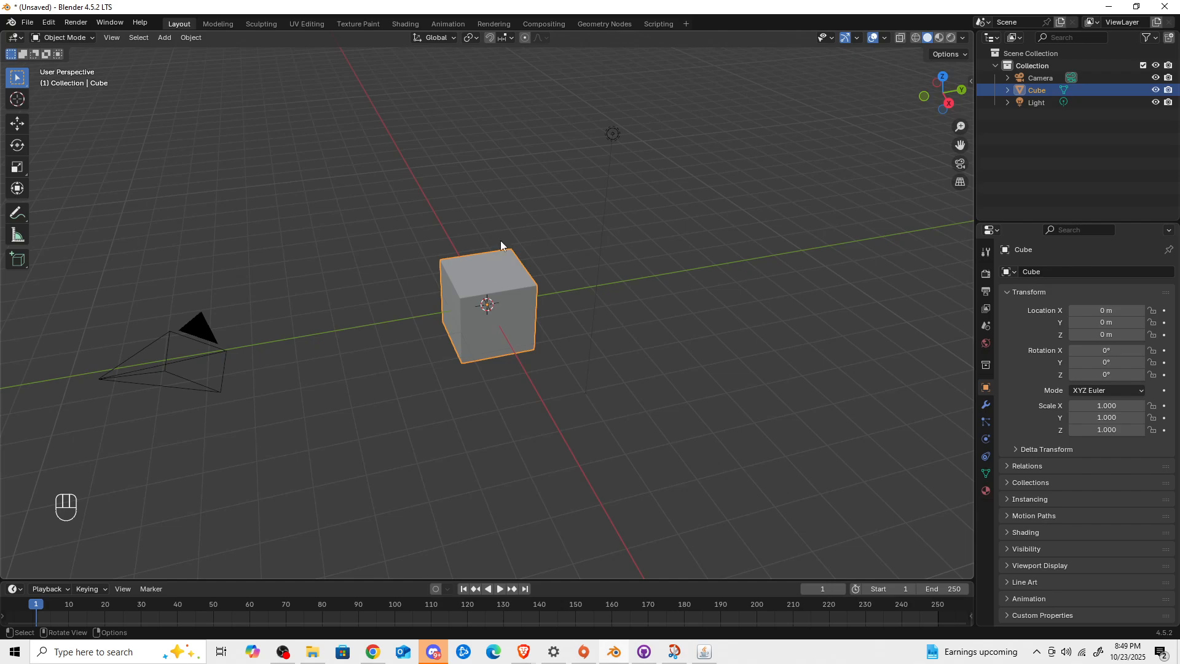
Delete the default cube and the default light from the scene, keeping the camera
scroll(510, 193, down, 3)
scroll(511, 194, up, 5)
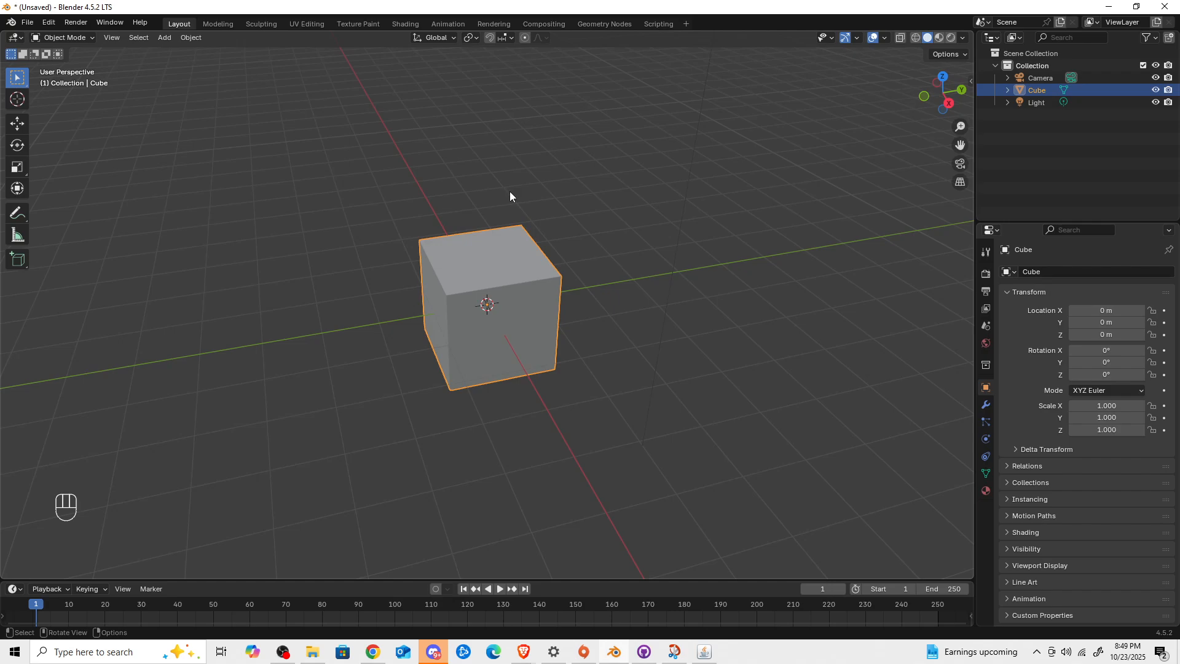
scroll(510, 196, down, 2)
key(x)
click(510, 190)
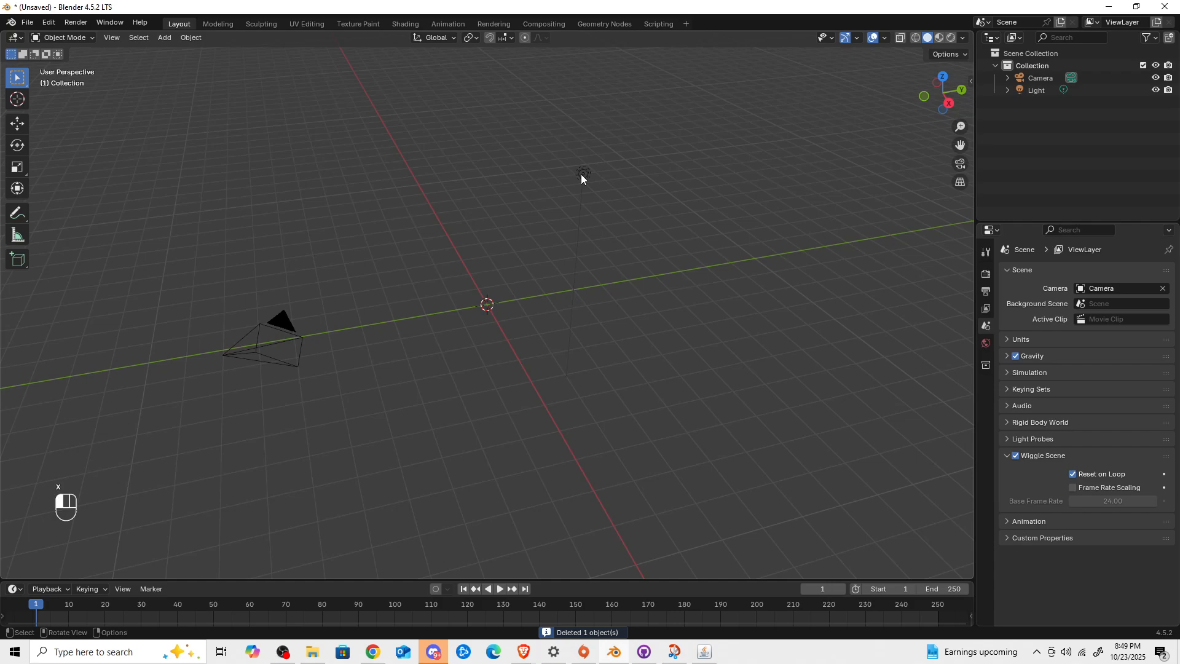
click(581, 175)
key(x)
click(557, 191)
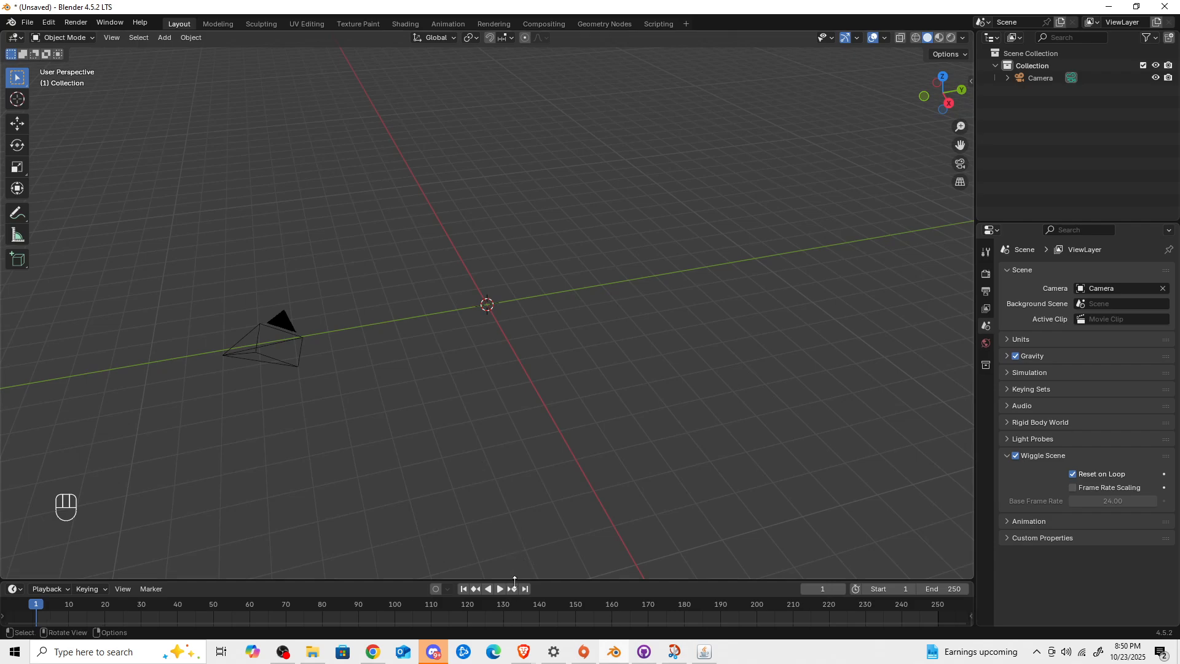
Switch to the browser to view the solar system and starfield tutorials in the YouTube watch history, and return to Blender
mouse_move(527, 655)
click(430, 596)
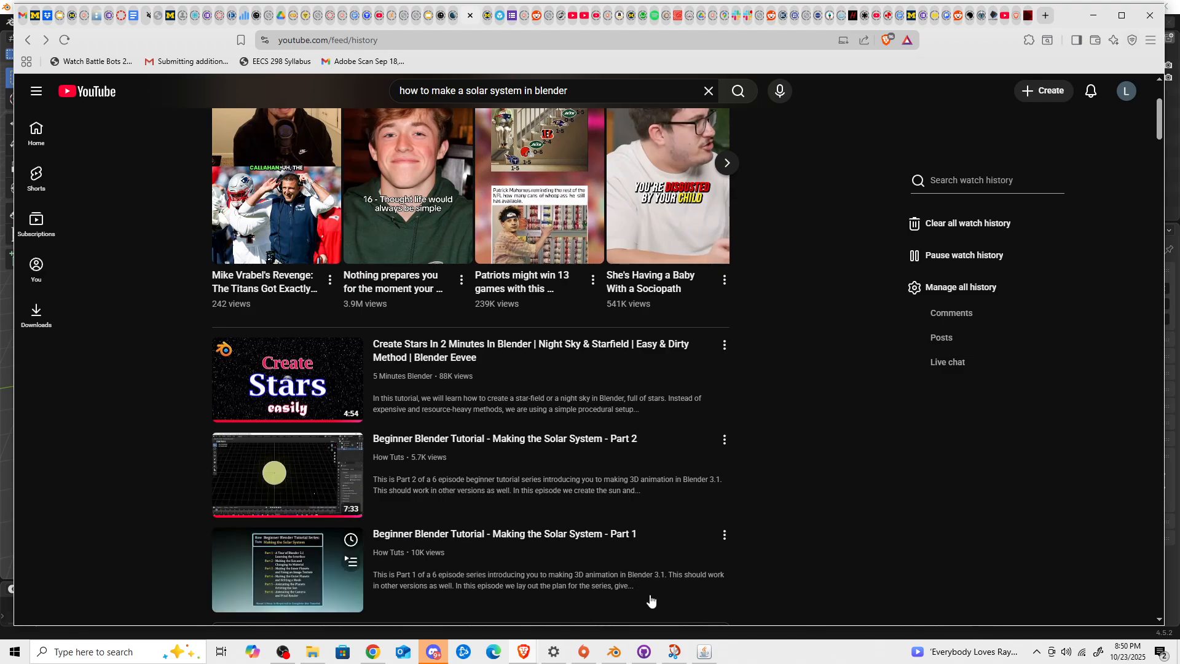
mouse_move(614, 651)
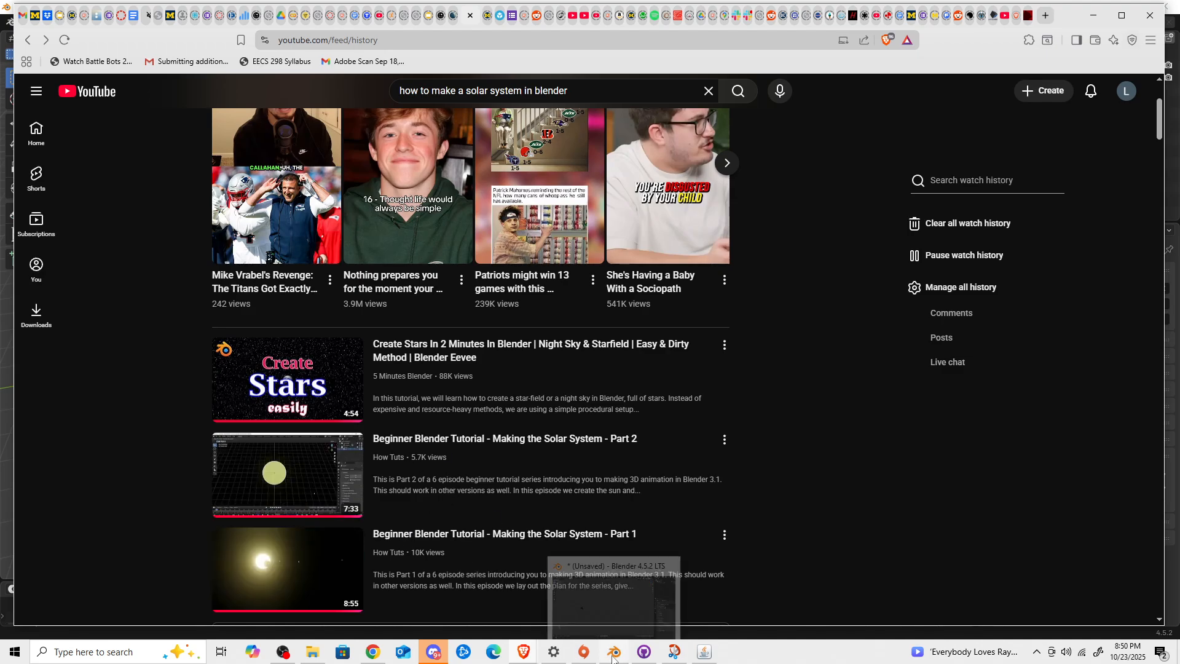
click(607, 603)
Add a UV sphere mesh at the world origin
middle_drag(493, 345, 503, 320)
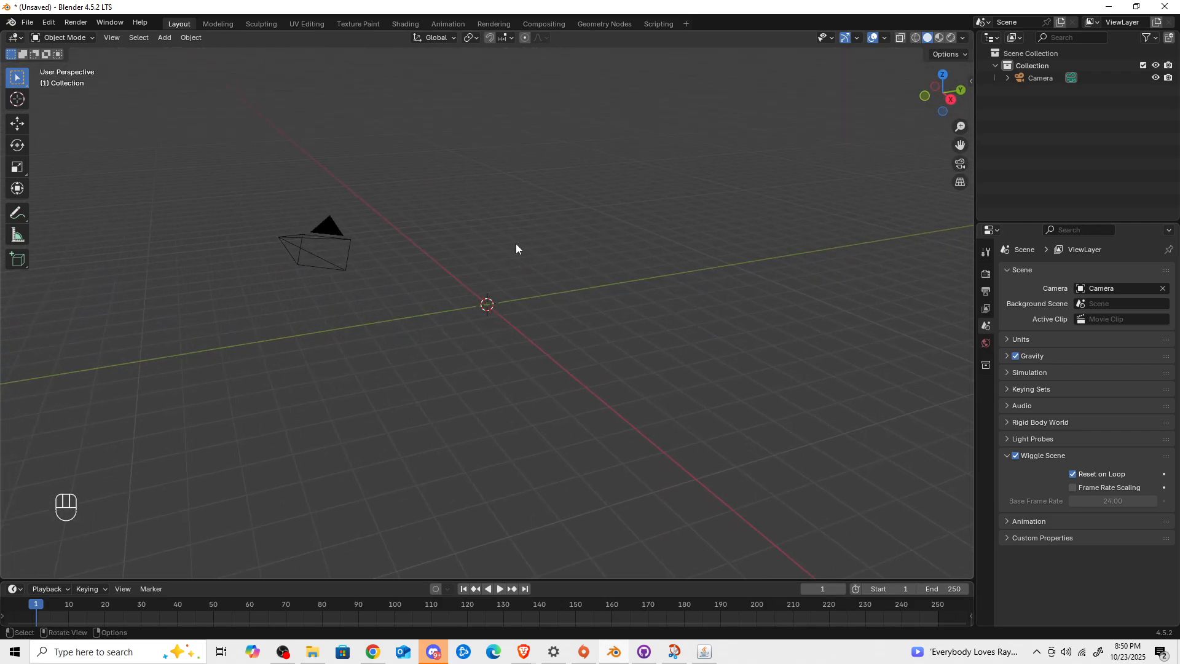
key(shift+a)
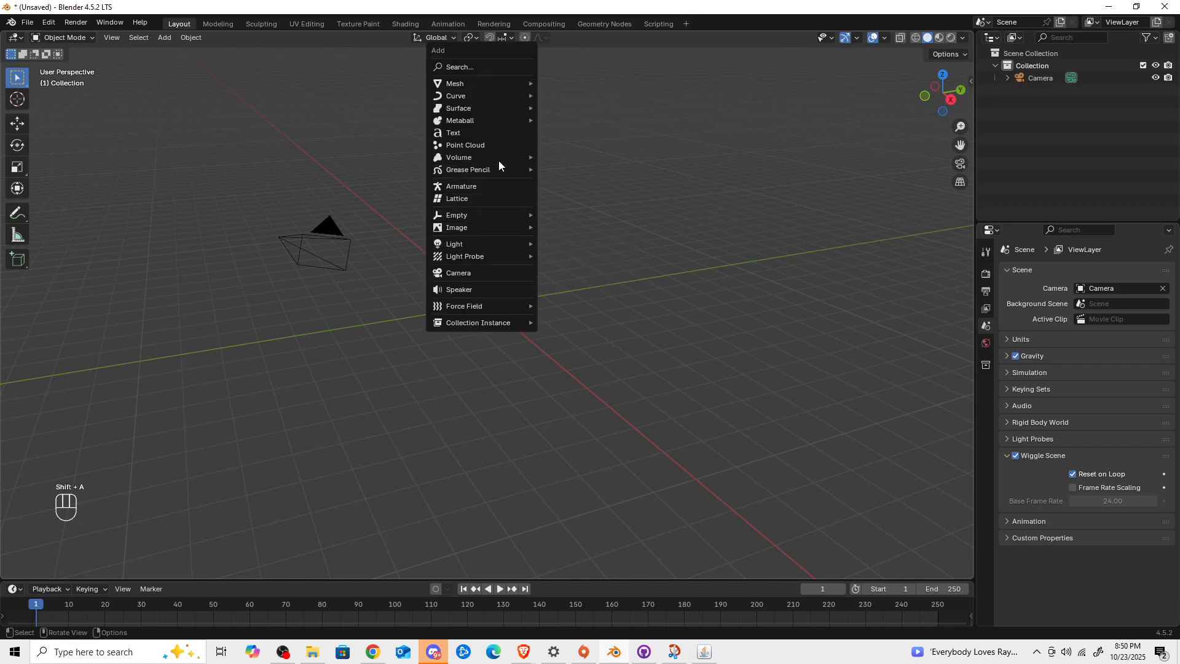
mouse_move(503, 84)
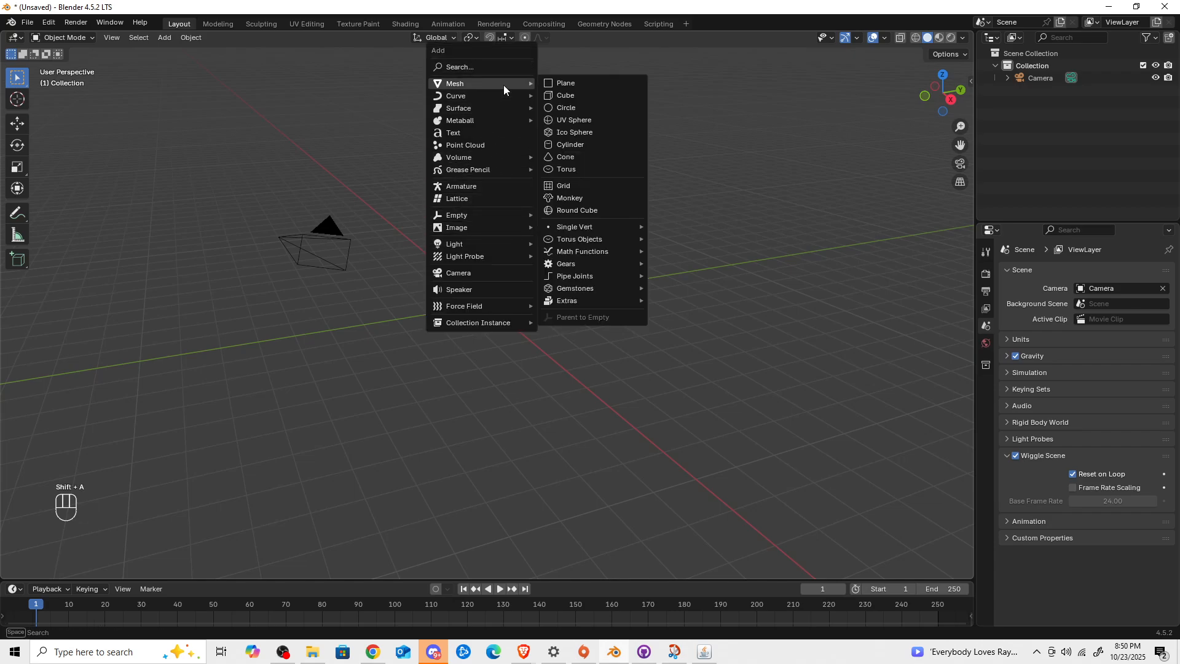
click(566, 120)
scroll(537, 308, up, 2)
Set the new UV sphere to 128 segments and 64 rings
click(55, 568)
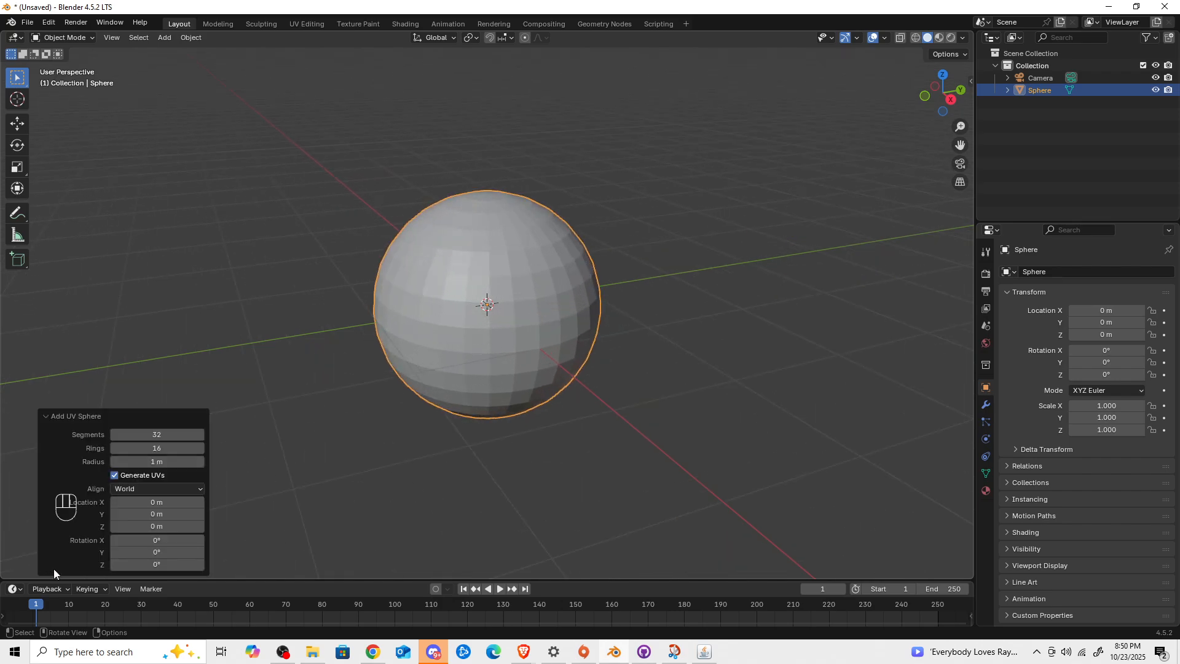
click(157, 434)
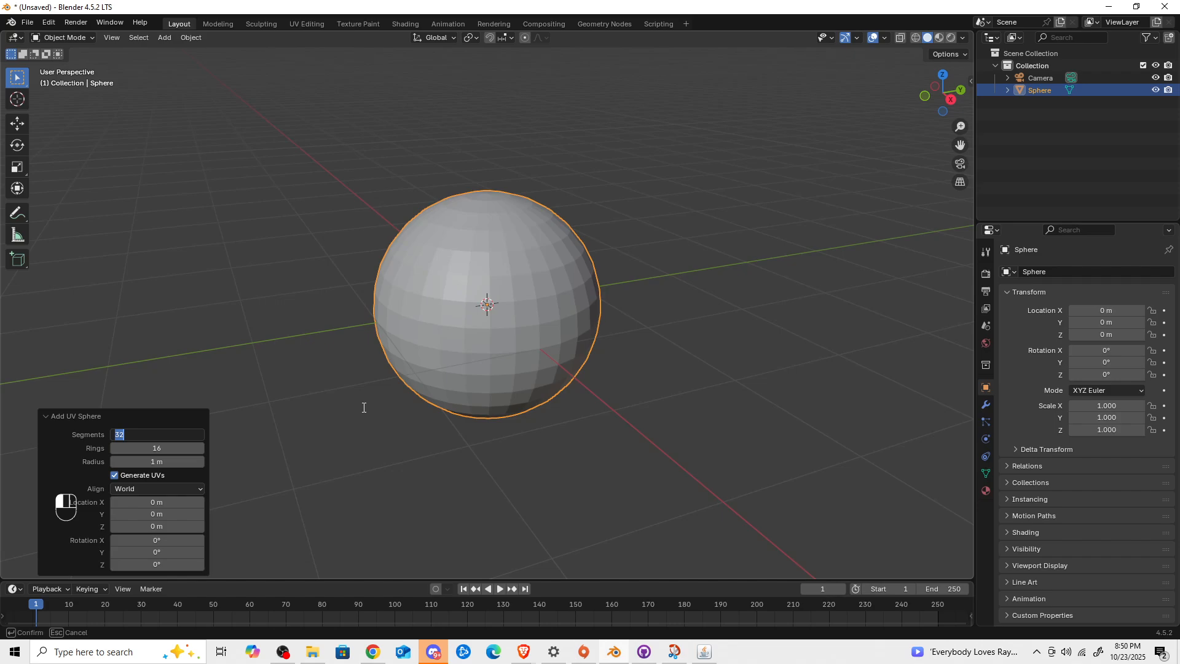
text(128)
key(Return)
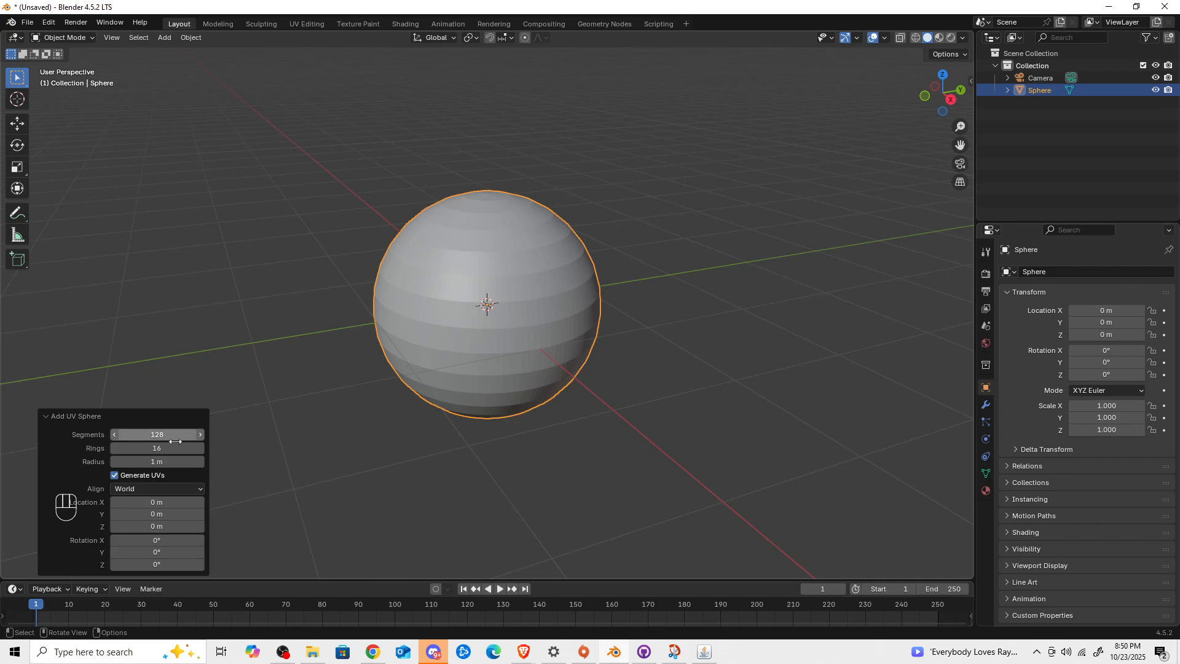
click(173, 449)
text(64)
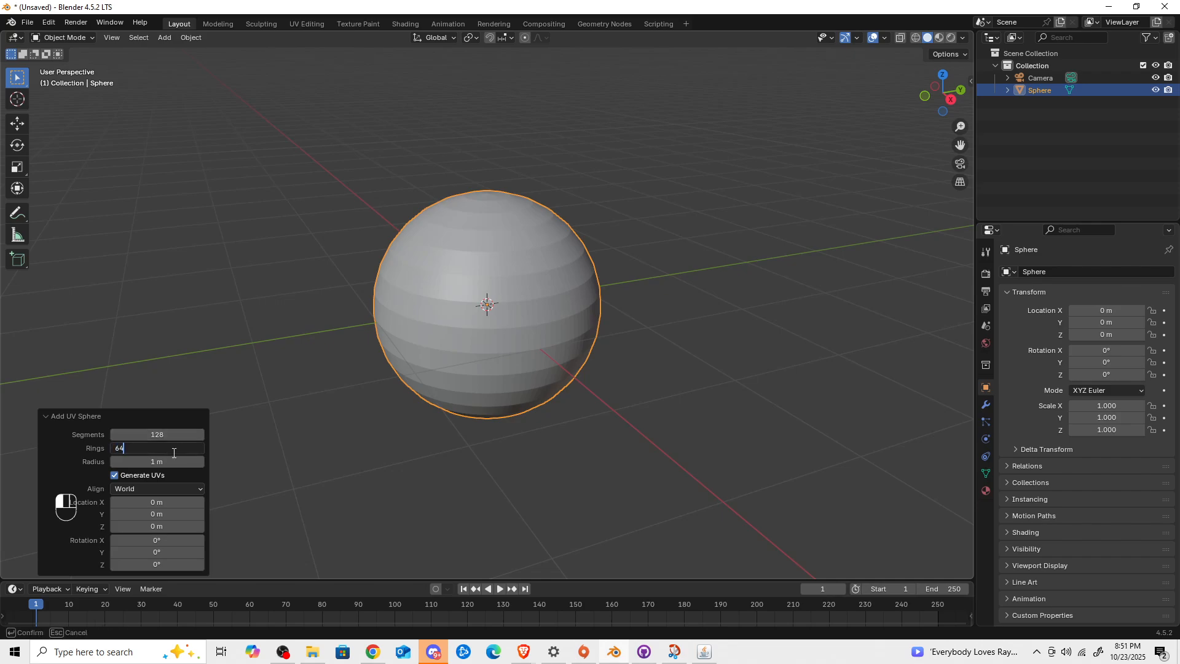
key(Return)
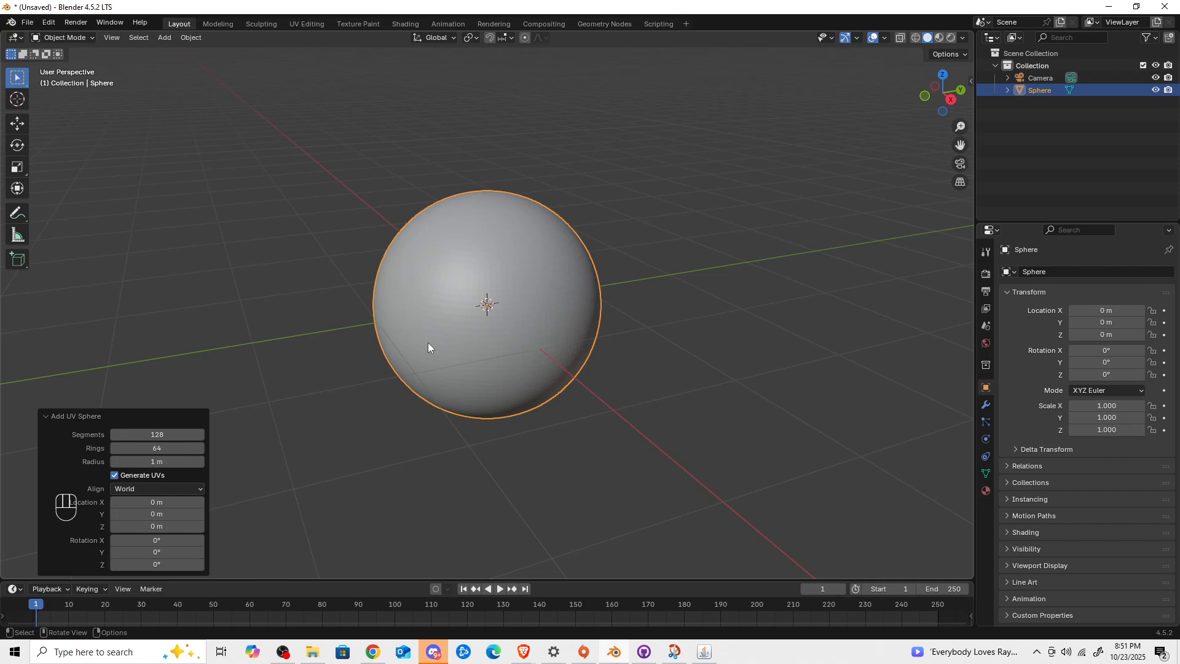
Apply Shade Smooth to the sphere
right_click(489, 282)
right_click(482, 278)
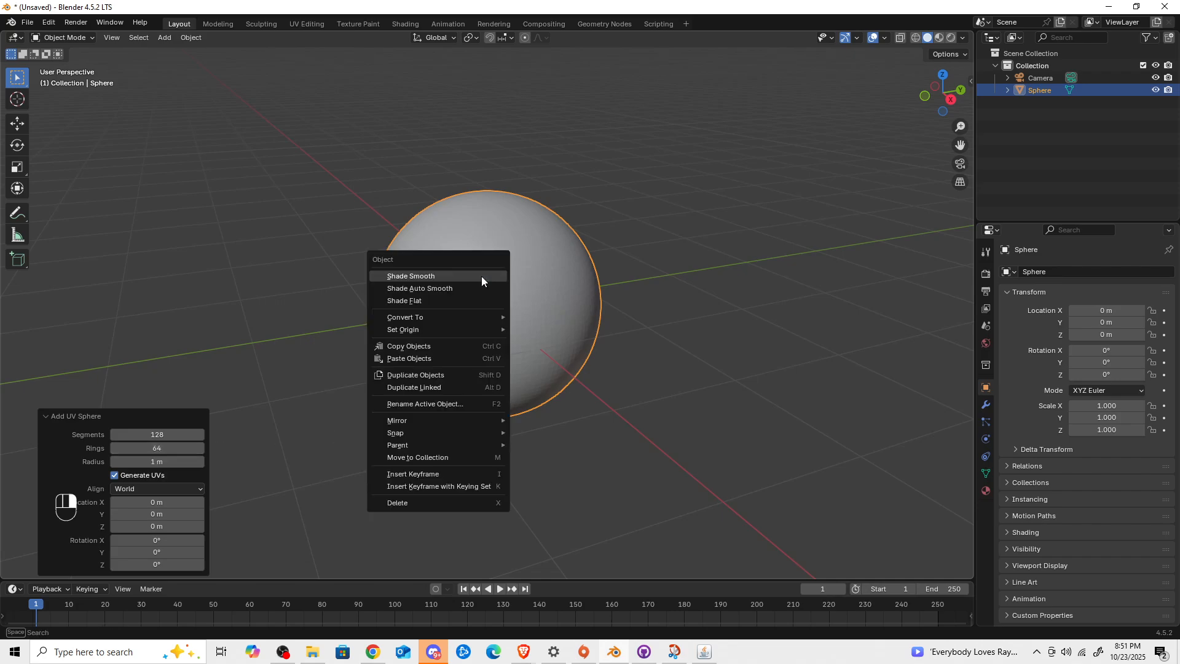
click(415, 278)
Inspect the sphere's smooth surface from several angles and distances
middle_drag(464, 289, 407, 311)
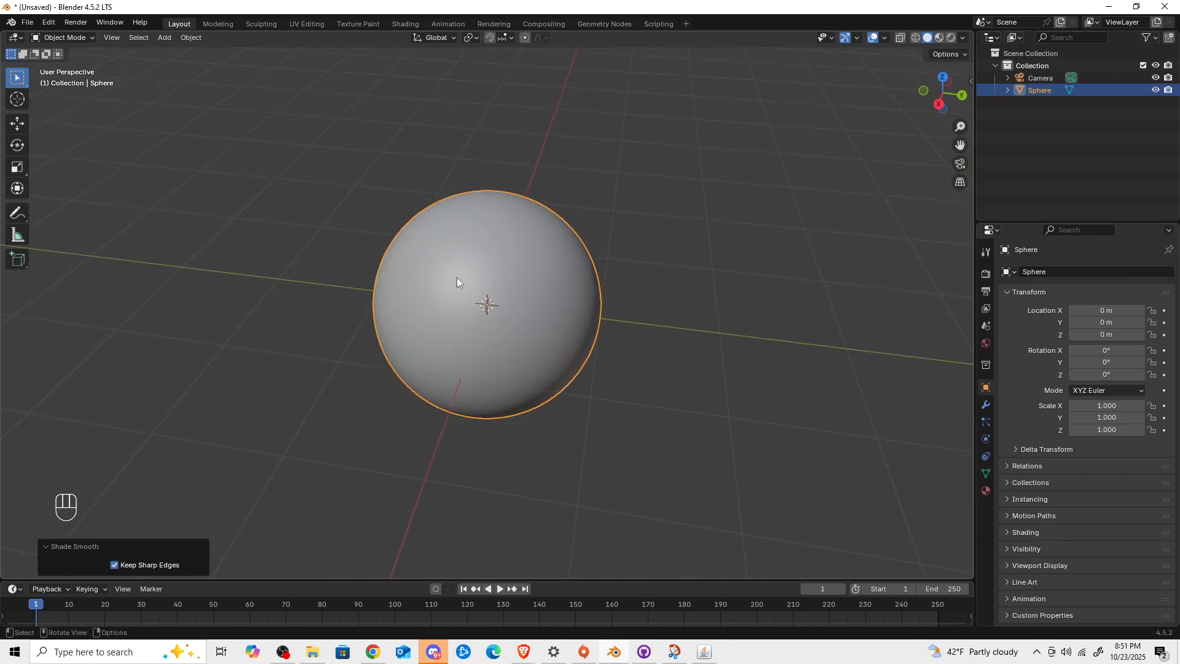
scroll(456, 278, down, 1)
middle_drag(456, 278, 455, 238)
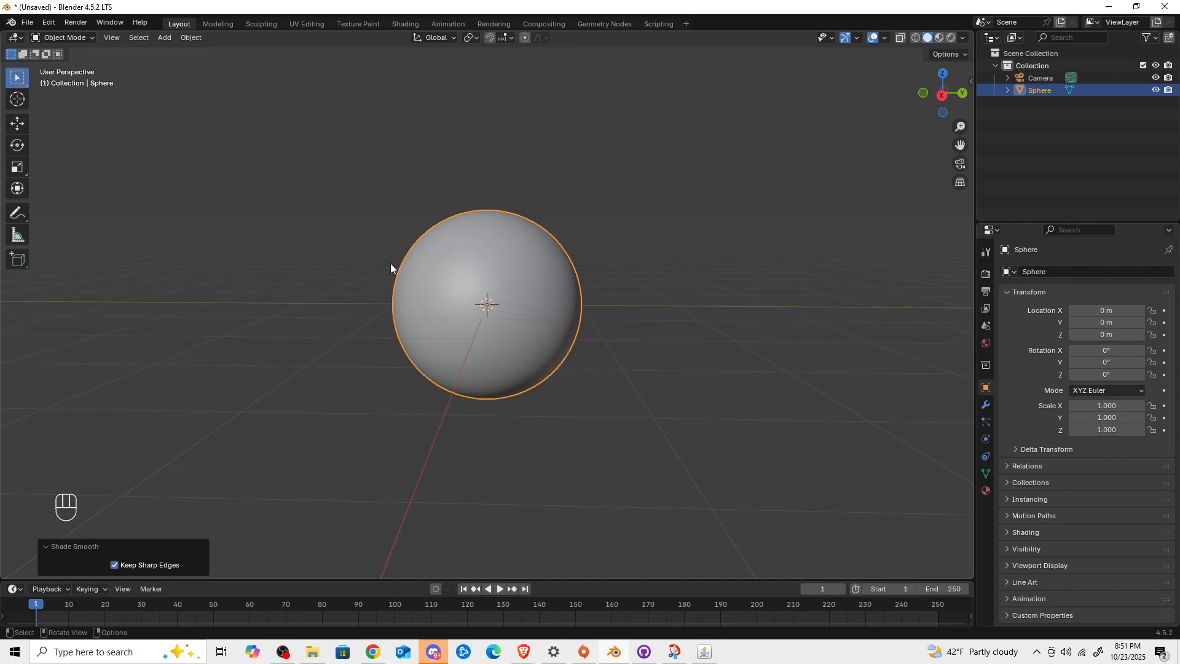
middle_drag(476, 215, 526, 334)
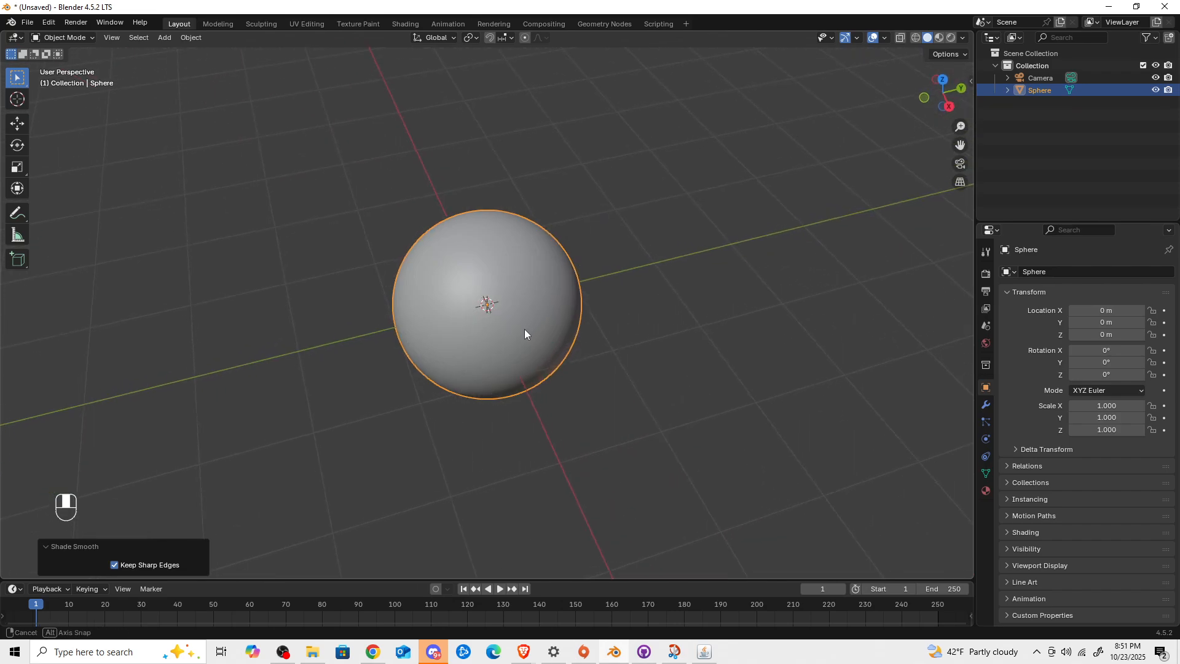
scroll(531, 357, up, 1)
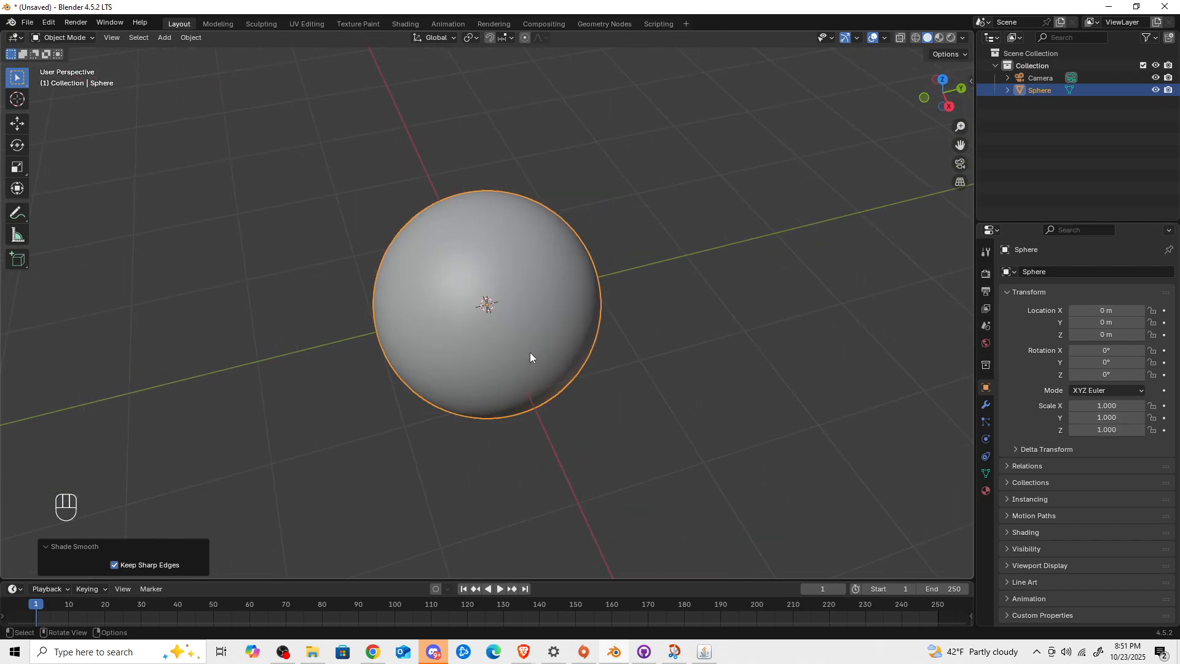
middle_drag(603, 424, 574, 406)
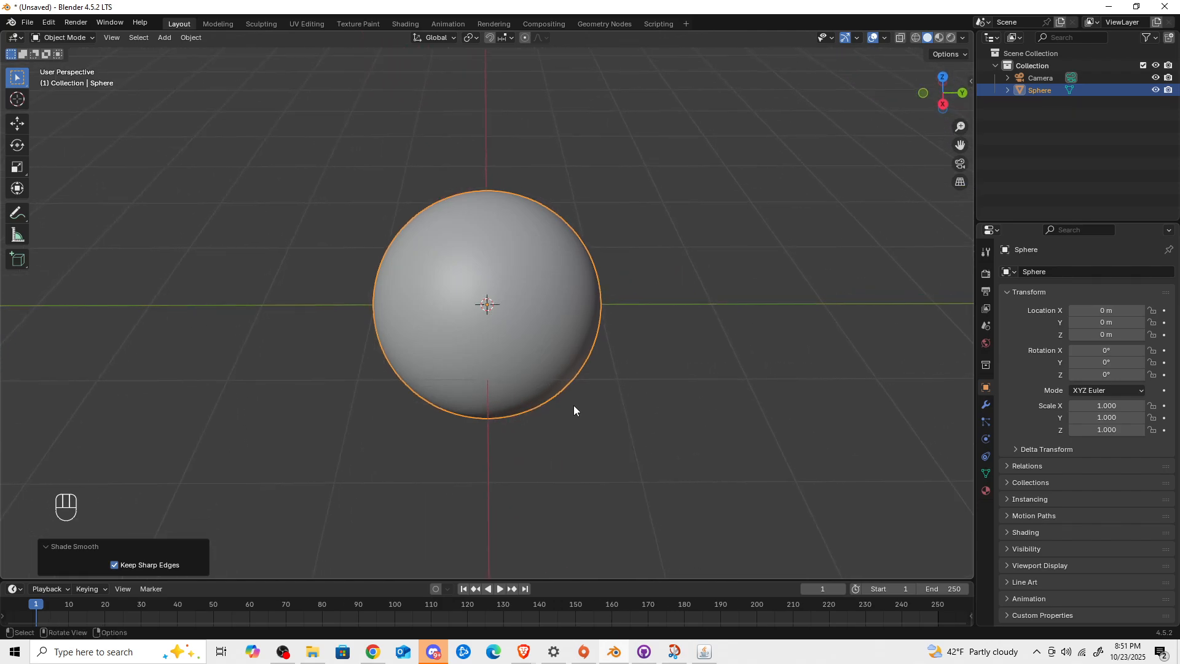
mouse_move(543, 455)
middle_down()
mouse_move(522, 453)
mouse_move(540, 440)
middle_up()
scroll(522, 365, up, 2)
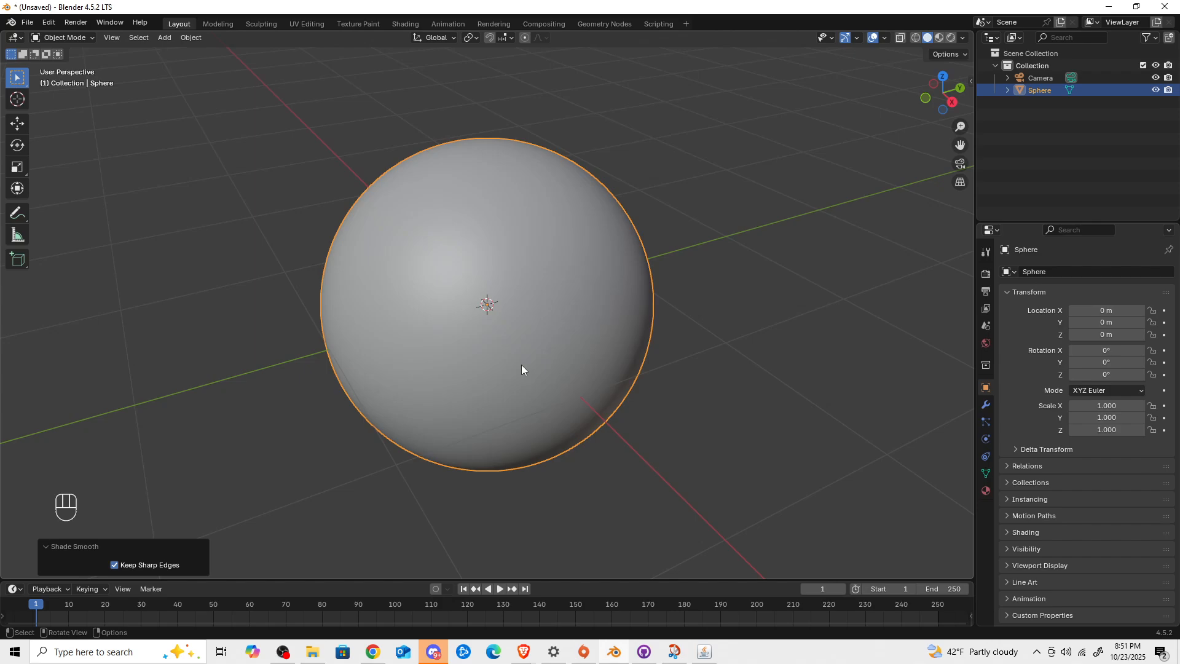
scroll(514, 392, down, 1)
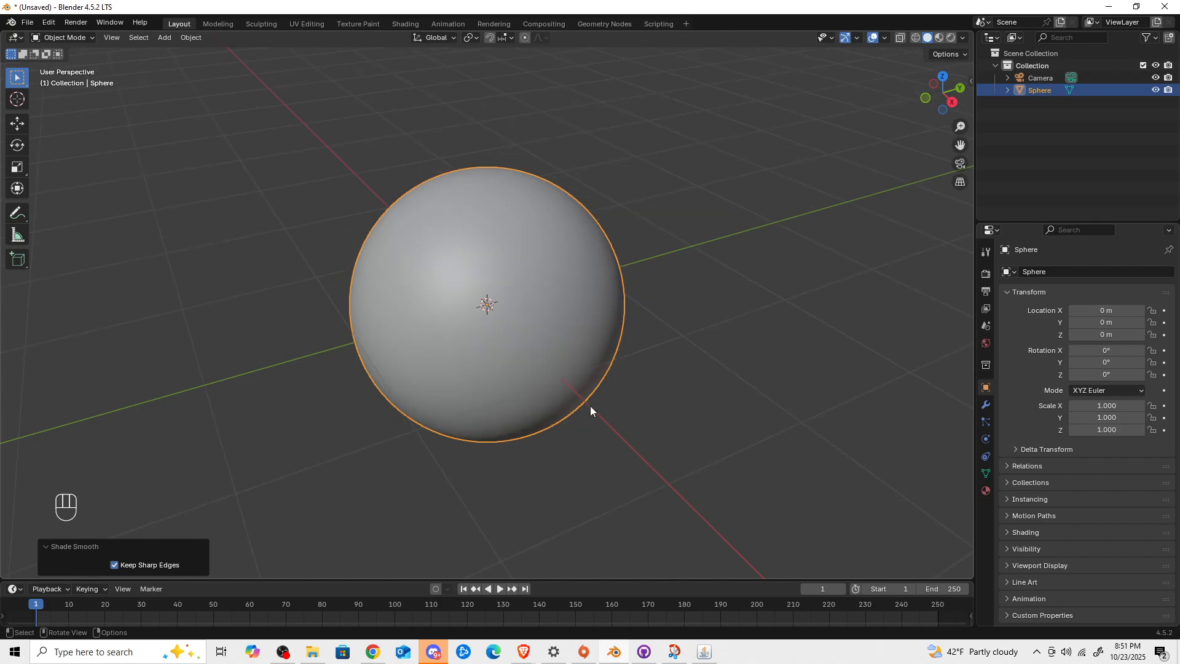
scroll(589, 408, down, 2)
middle_drag(583, 412, 551, 401)
scroll(549, 402, down, 3)
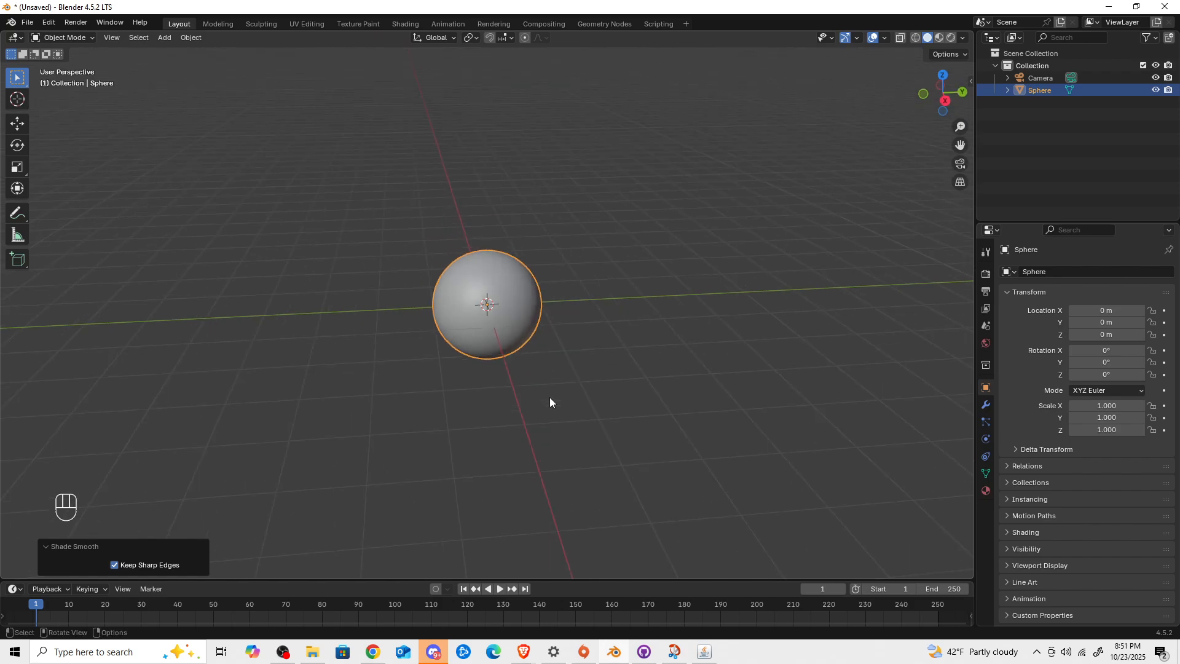
scroll(550, 399, up, 2)
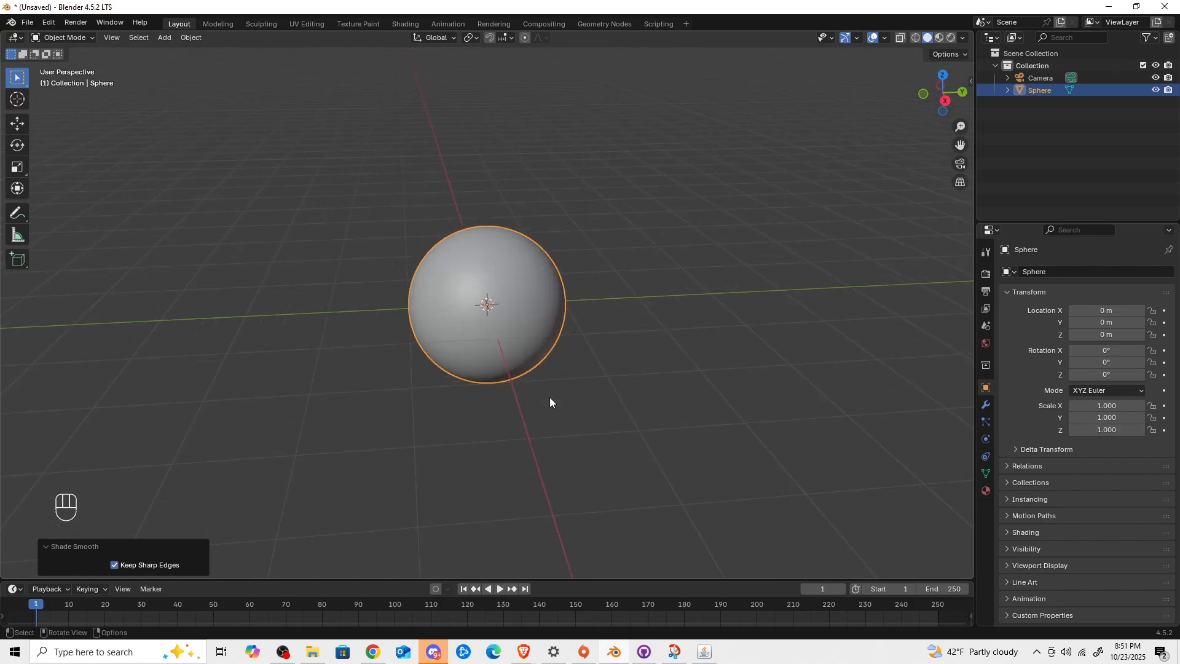
Create a new material for the sphere and set its base color to pale yellow
click(509, 294)
click(986, 490)
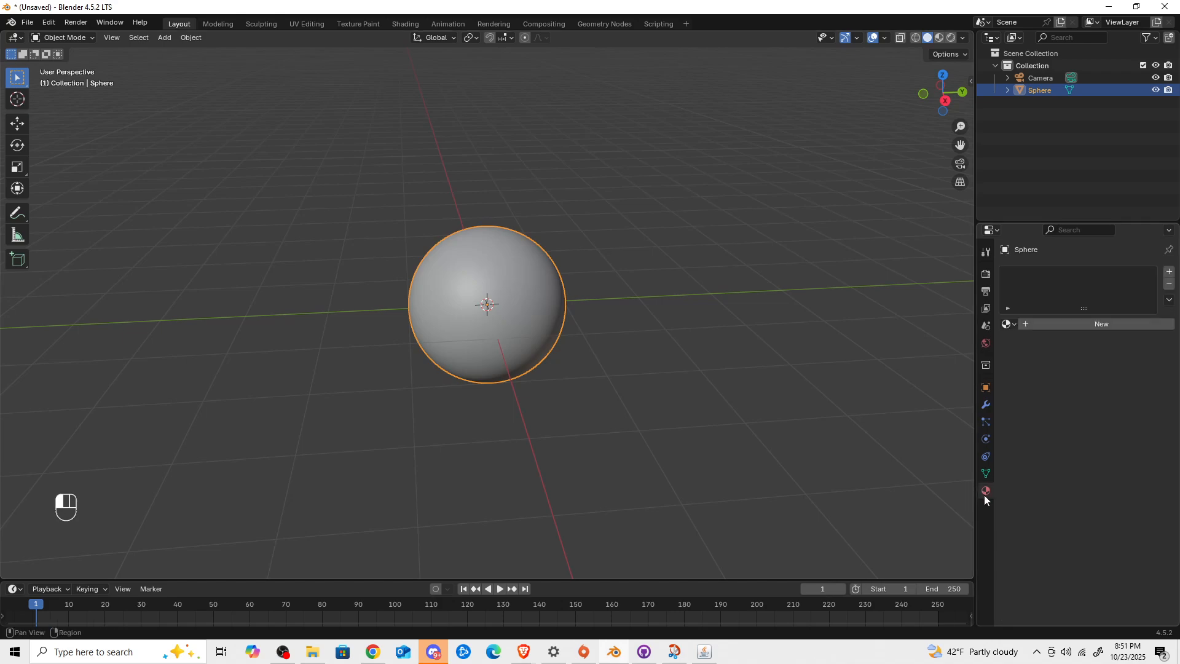
click(1031, 324)
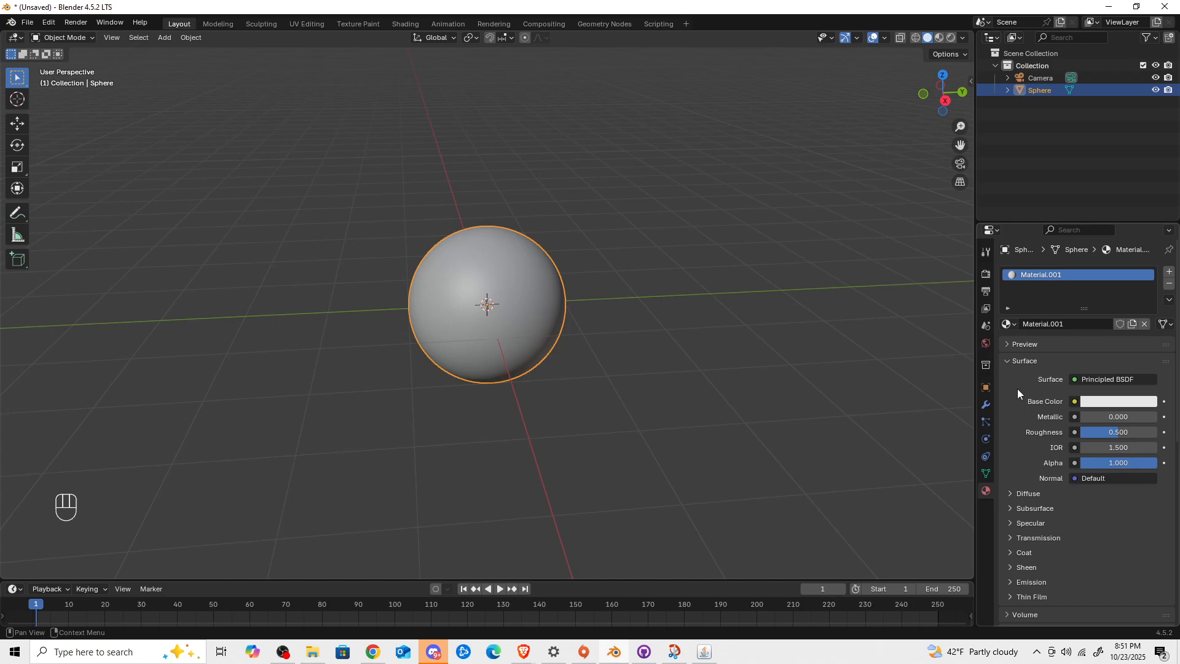
middle_drag(564, 348, 595, 349)
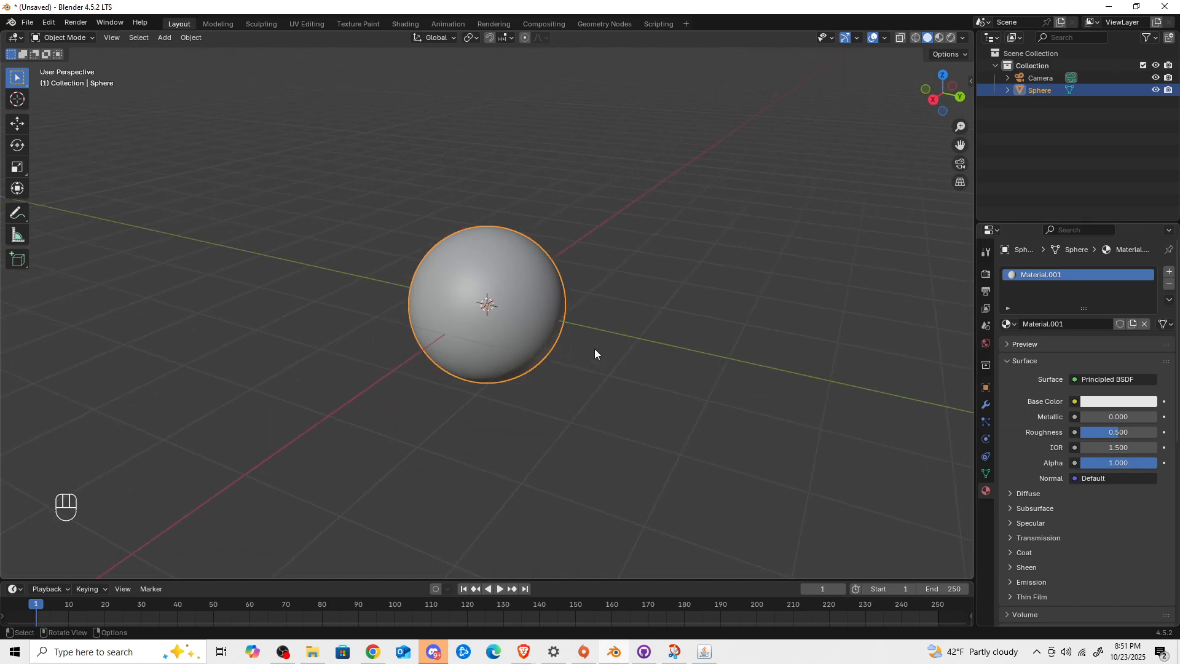
click(1125, 400)
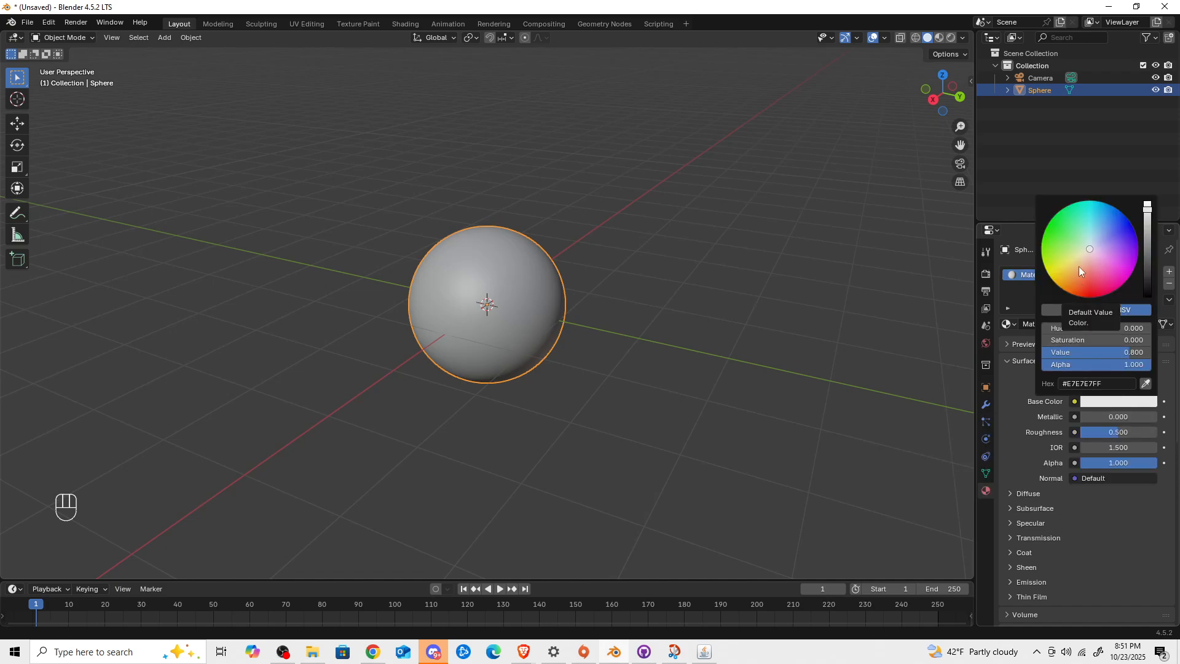
drag(1085, 254, 1074, 261)
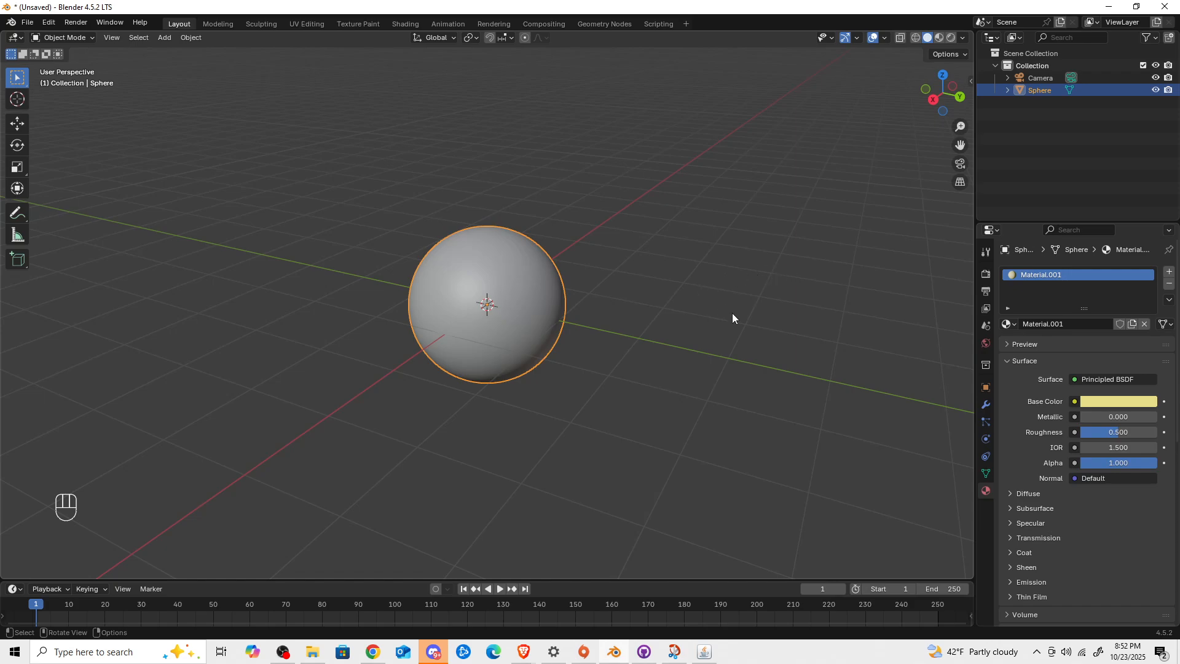
Switch the viewport to Material Preview shading and check the sphere's yellow material from another angle
click(941, 39)
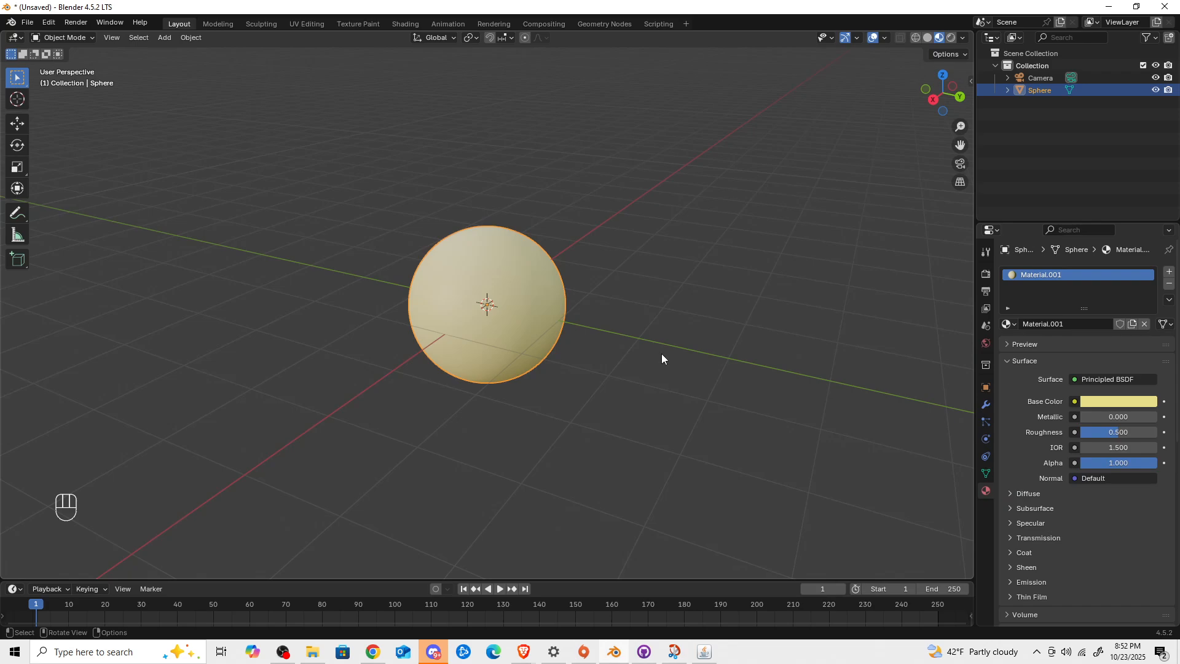
middle_drag(672, 429, 632, 435)
middle_drag(590, 366, 517, 382)
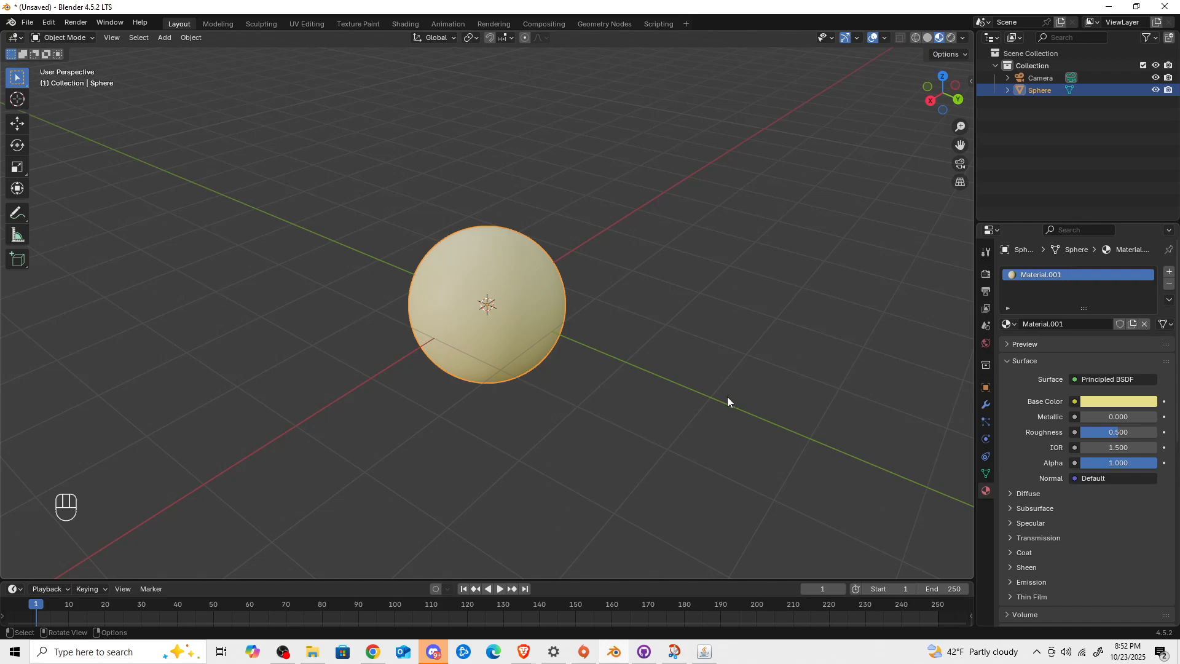
Set the sphere material's alpha to 0.5 and check its transparency in the viewport
click(1111, 460)
text(0.5)
key(Return)
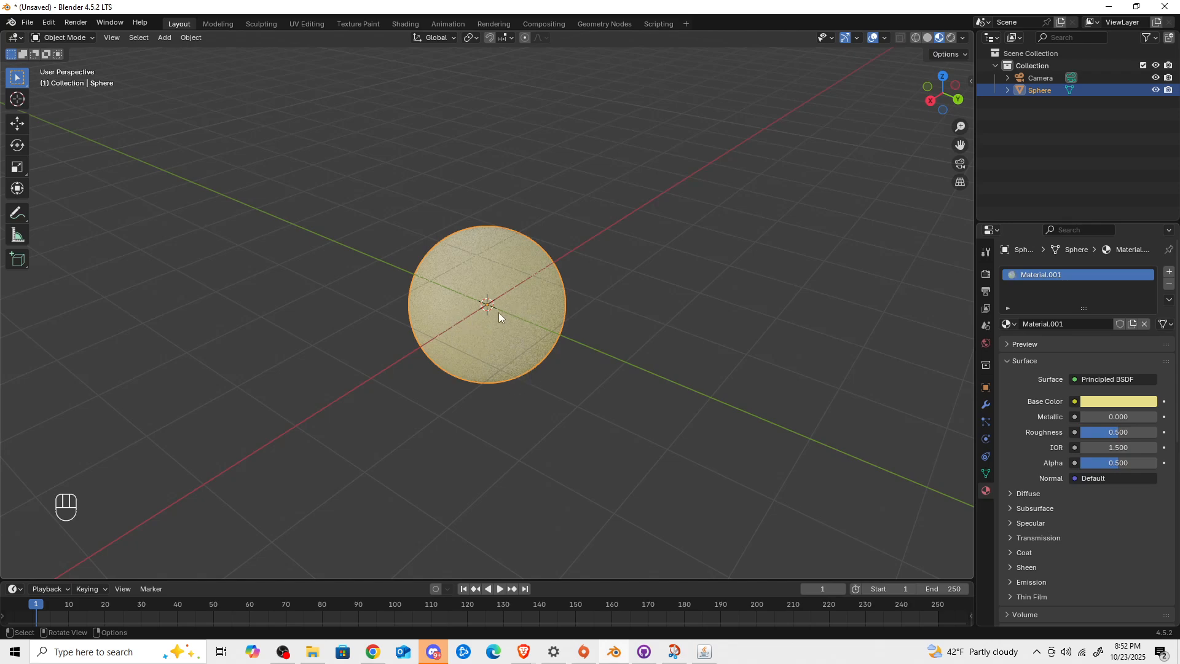
middle_drag(529, 334, 496, 290)
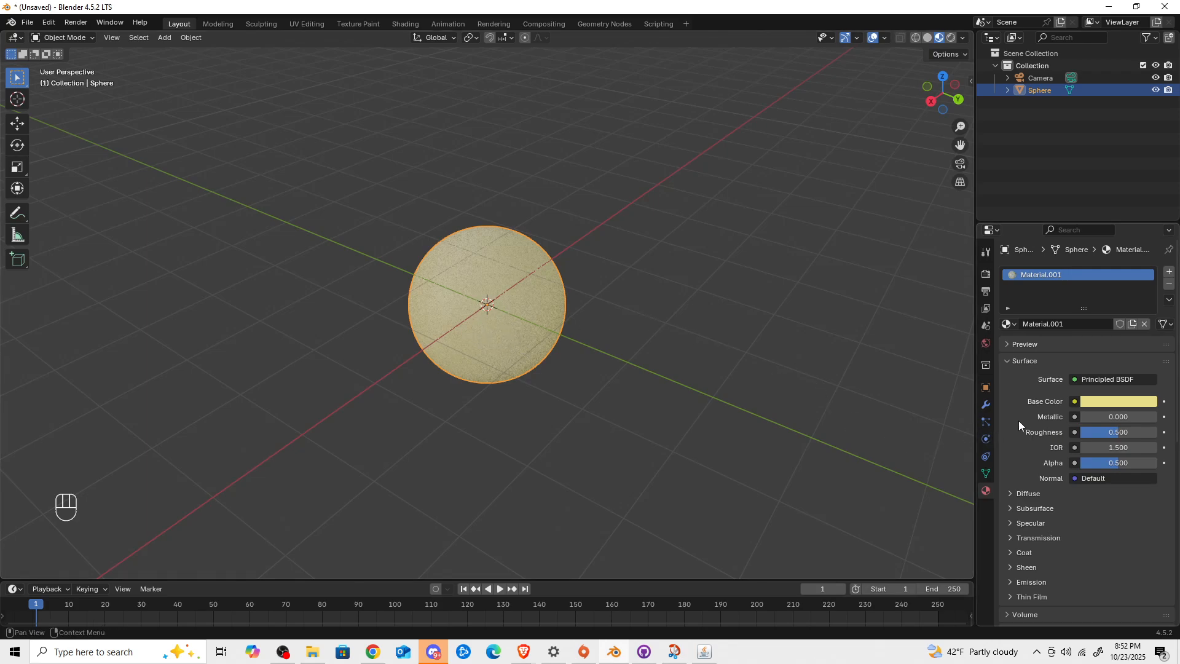
Set the emission strength of the sphere's material to 1
scroll(1021, 419, down, 1)
click(1026, 555)
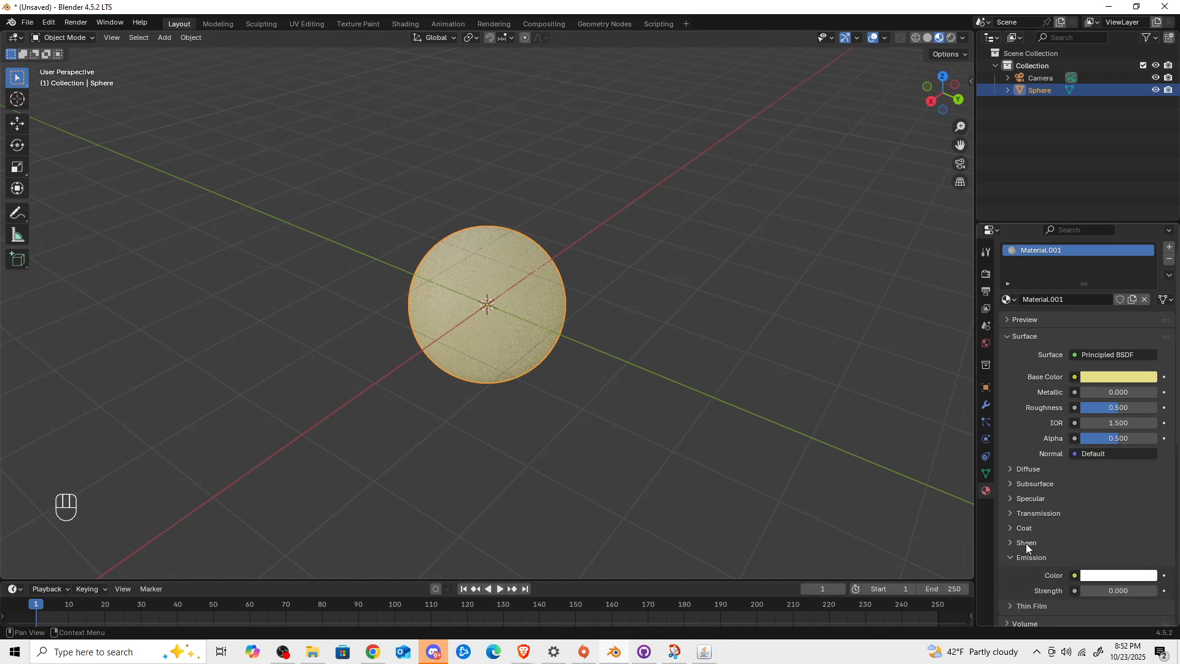
click(1110, 589)
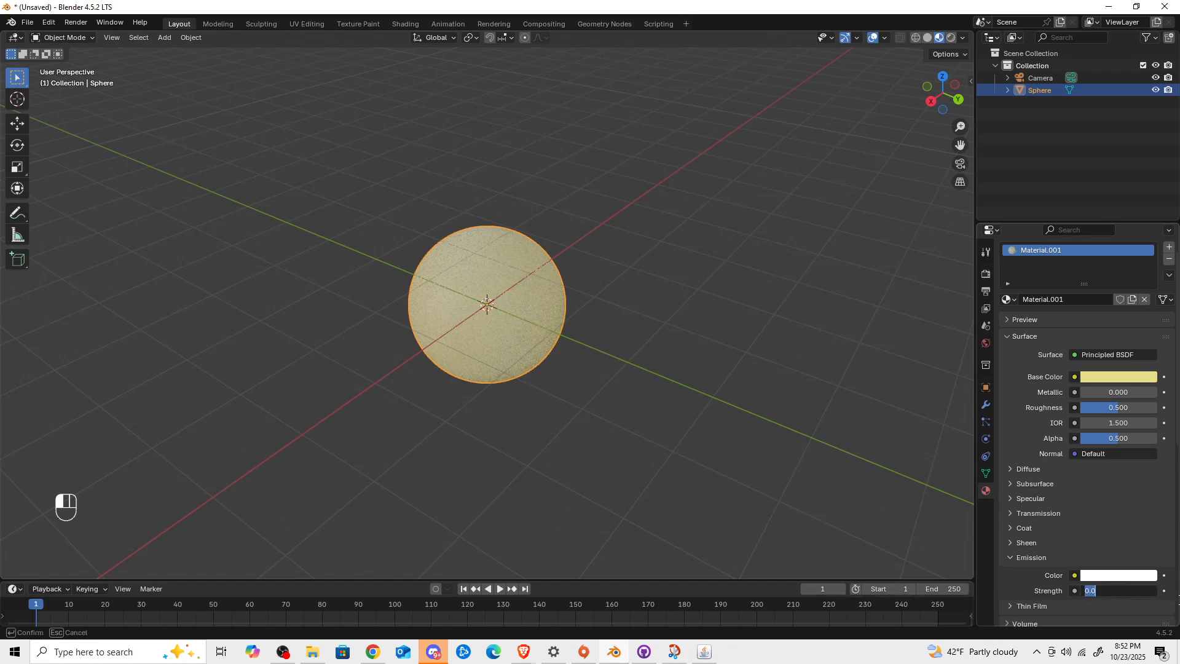
text(1)
key(Return)
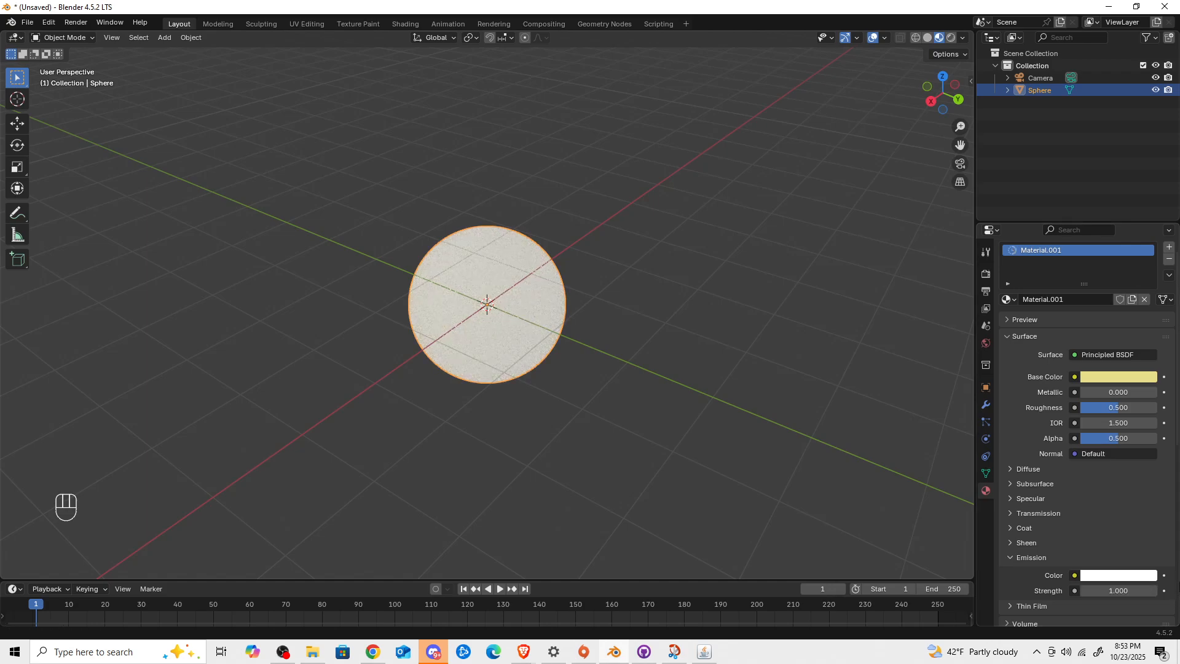
Set the emission color of the sphere's material to pale yellow
click(1135, 577)
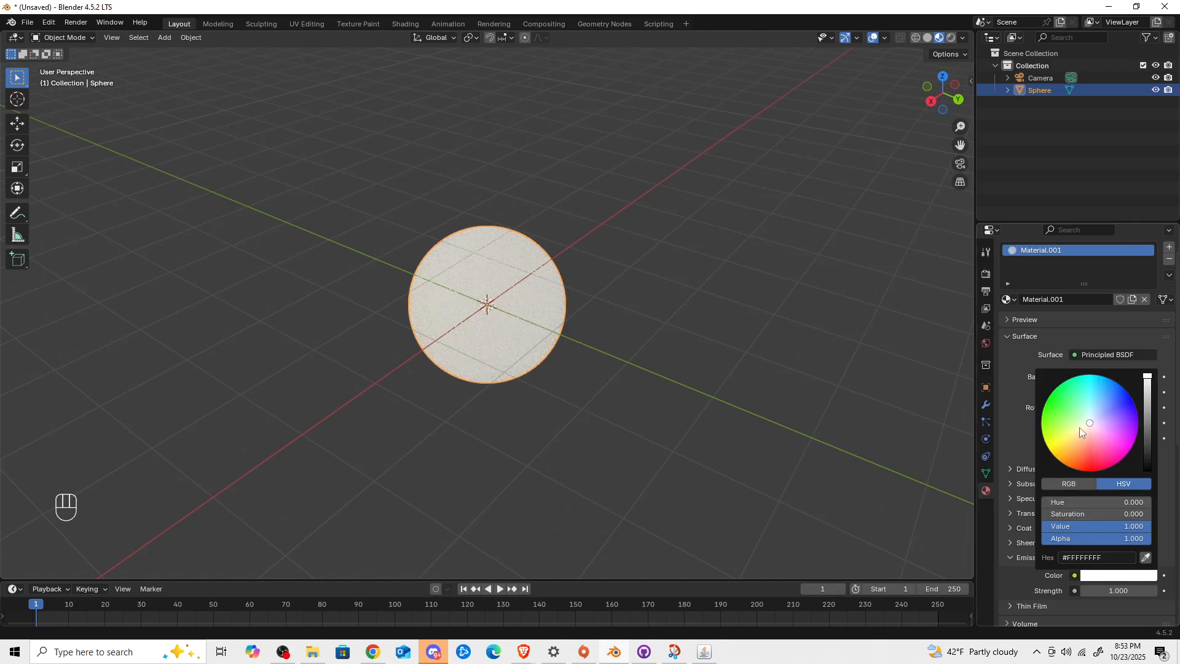
click(1080, 427)
drag(1080, 428, 1079, 427)
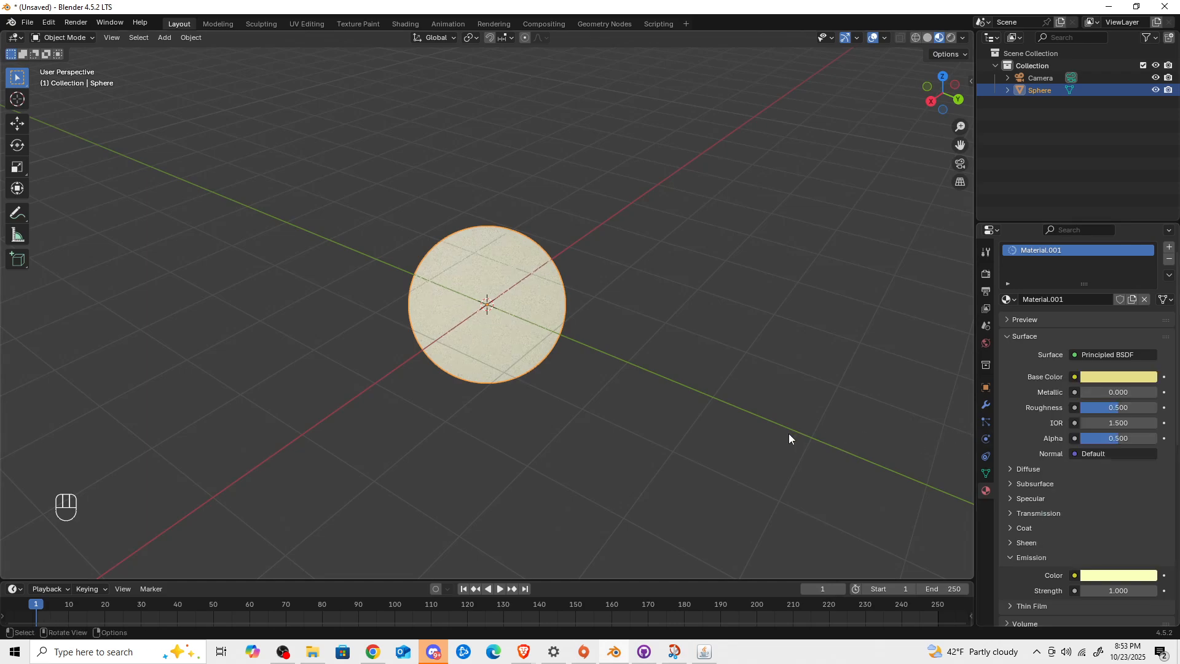
Scale the sphere up uniformly by a factor of about 1.8
click(658, 424)
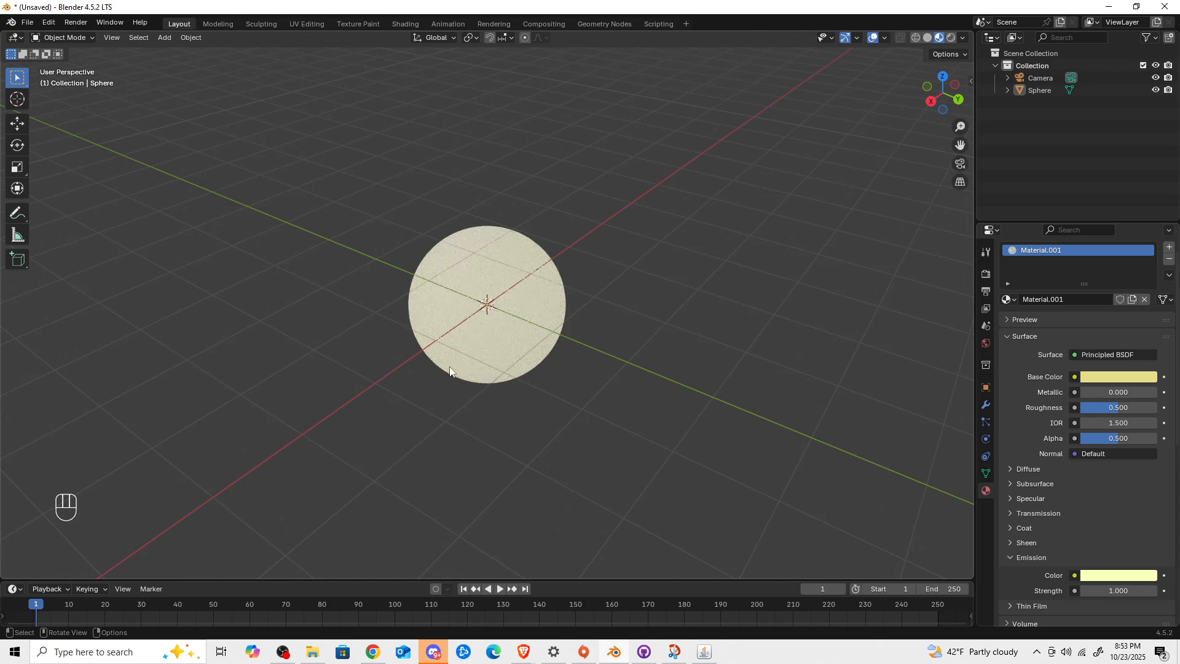
click(487, 311)
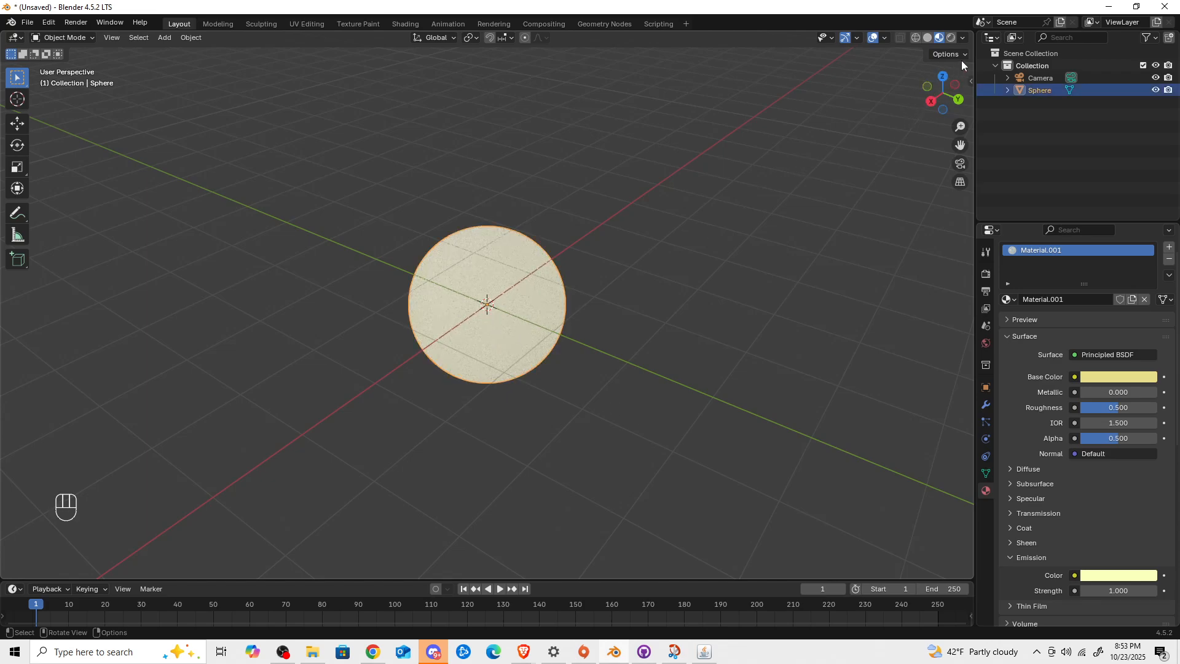
key(s)
click(713, 313)
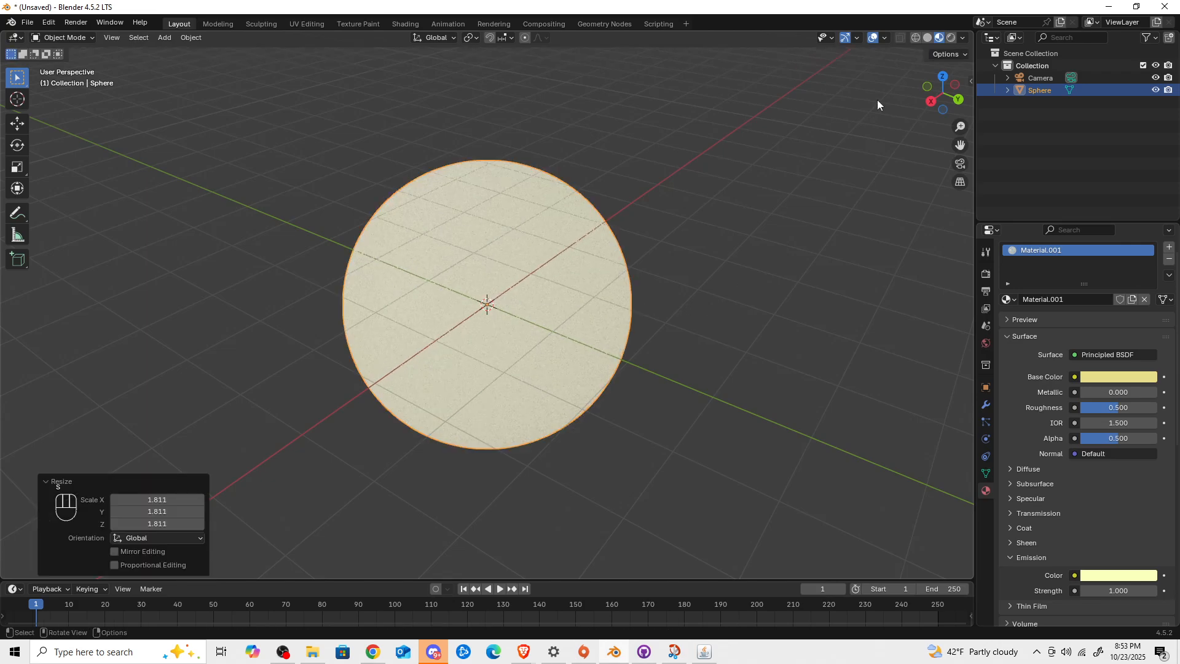
Set the sphere's X, Y and Z dimensions to 15 m each
click(969, 82)
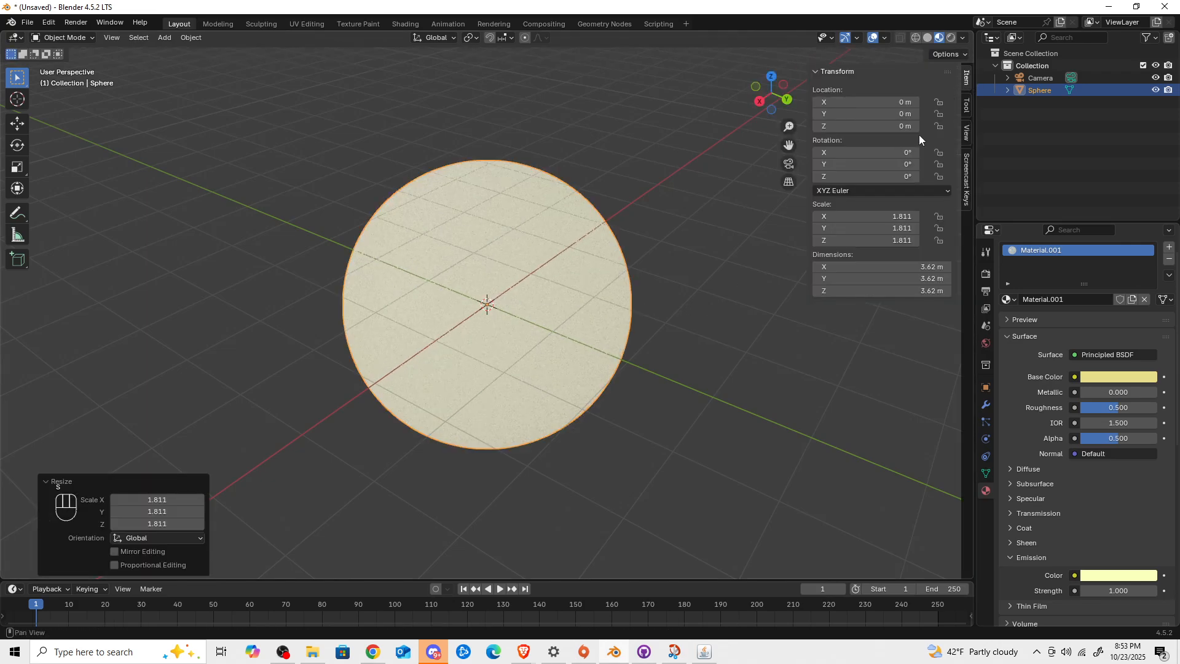
click(880, 265)
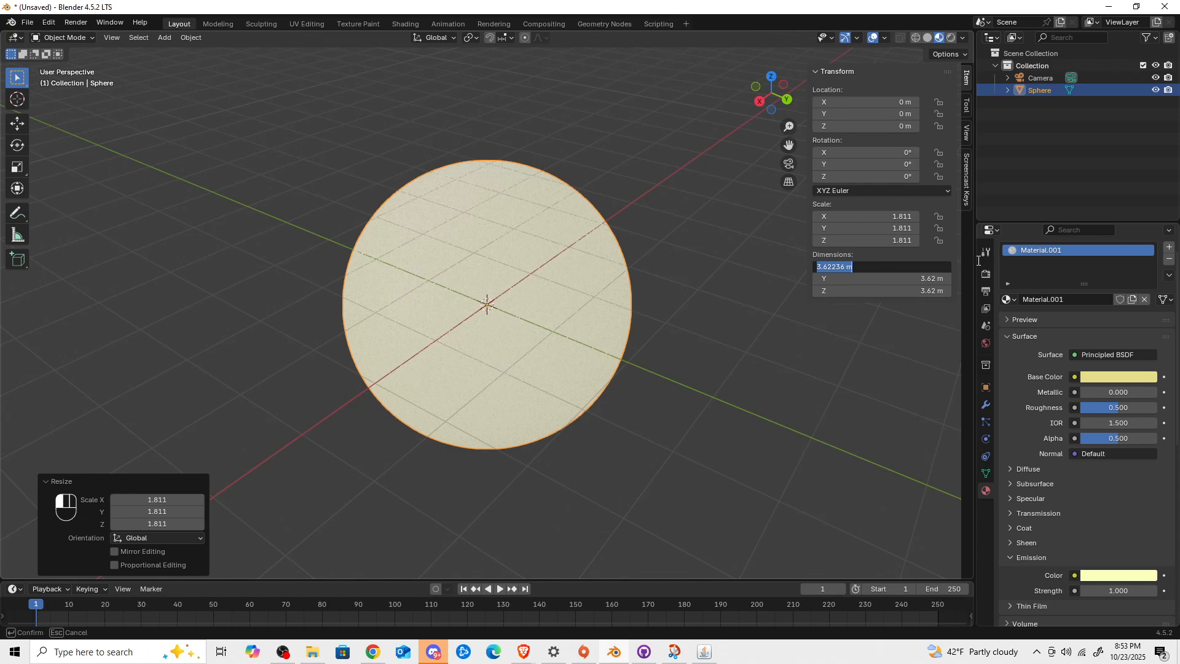
text(15)
key(Return)
click(844, 278)
text(15)
key(Return)
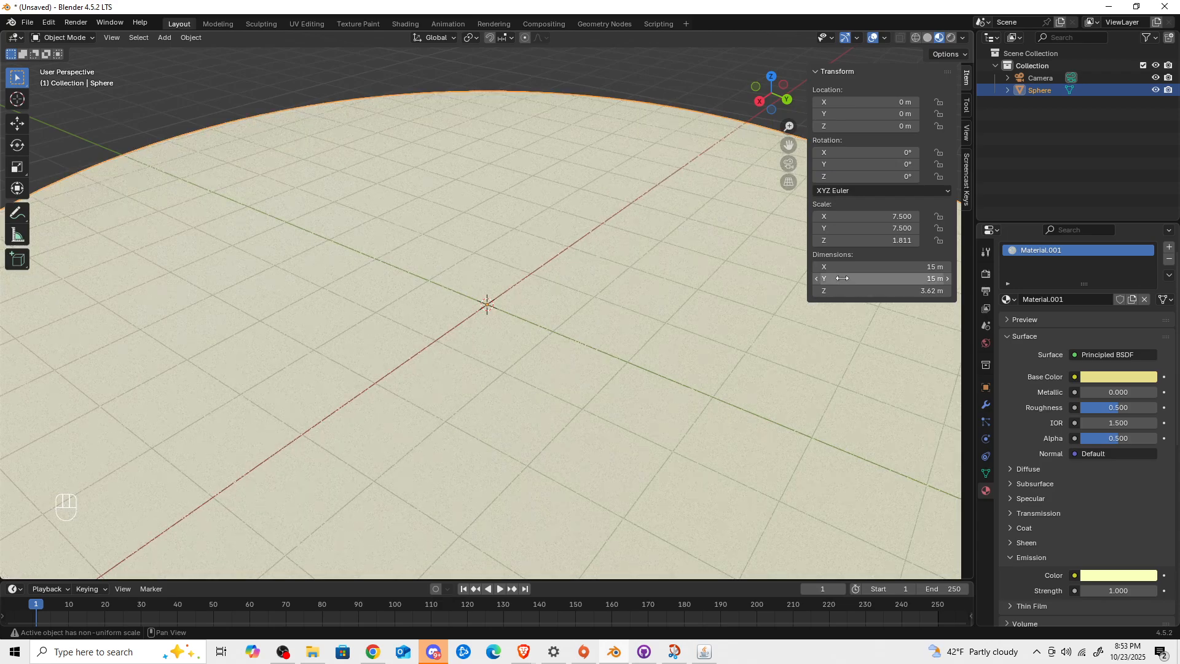
click(851, 291)
text(15)
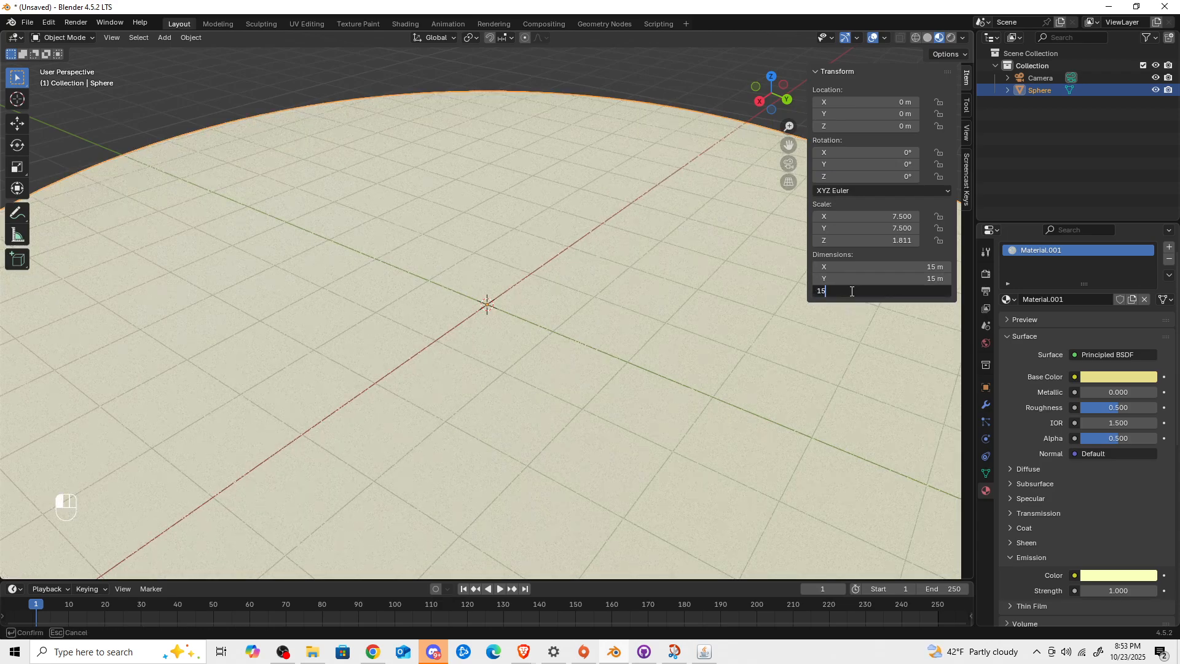
key(Return)
scroll(499, 305, down, 5)
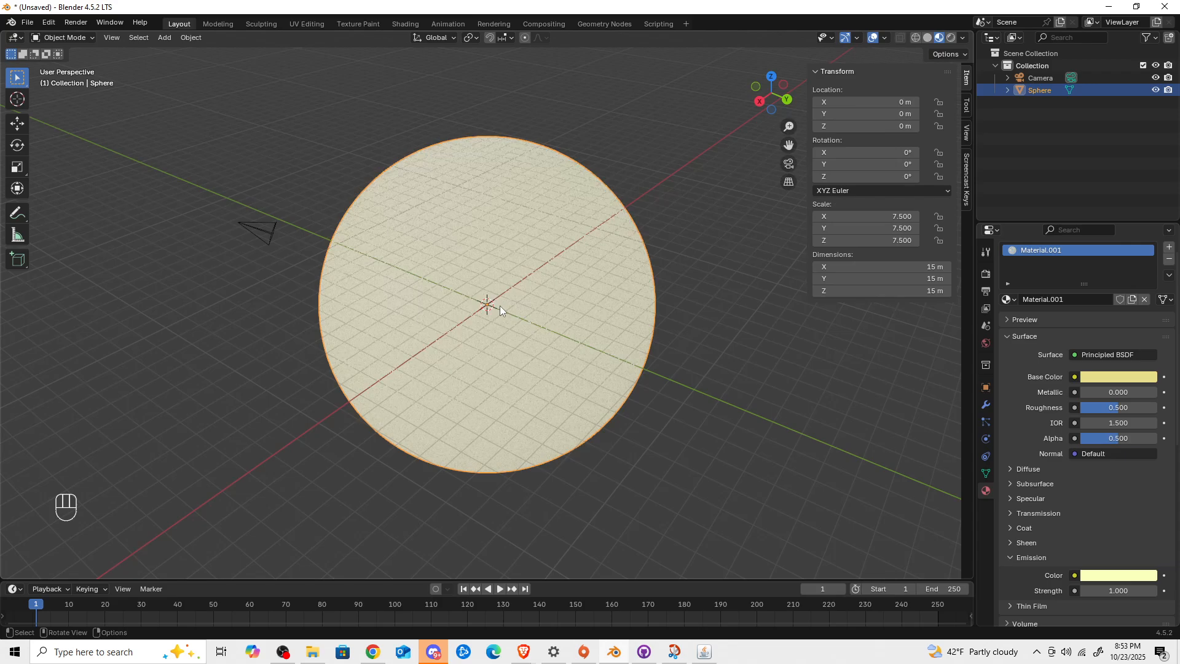
Inspect the enlarged sphere from several angles and distances, and clear the selection
middle_drag(628, 406, 541, 415)
scroll(503, 385, down, 3)
middle_drag(504, 380, 533, 352)
middle_drag(648, 232, 589, 311)
scroll(589, 311, up, 4)
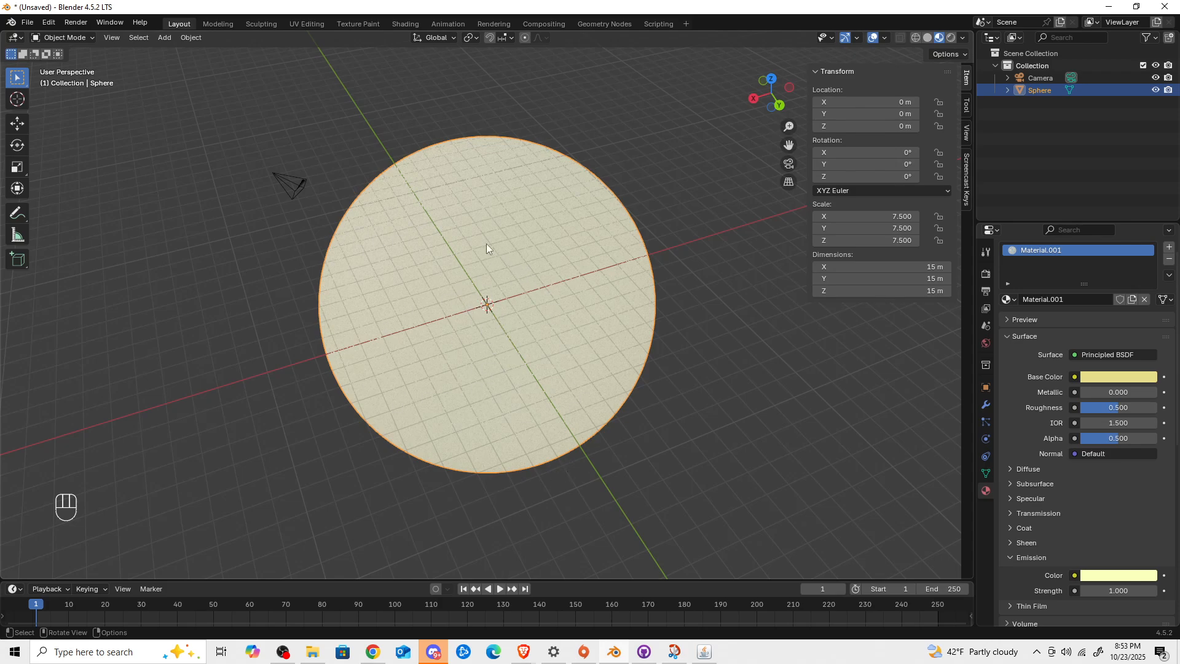
mouse_move(498, 341)
middle_down()
mouse_move(540, 296)
mouse_move(379, 312)
mouse_move(553, 389)
mouse_move(497, 338)
middle_up()
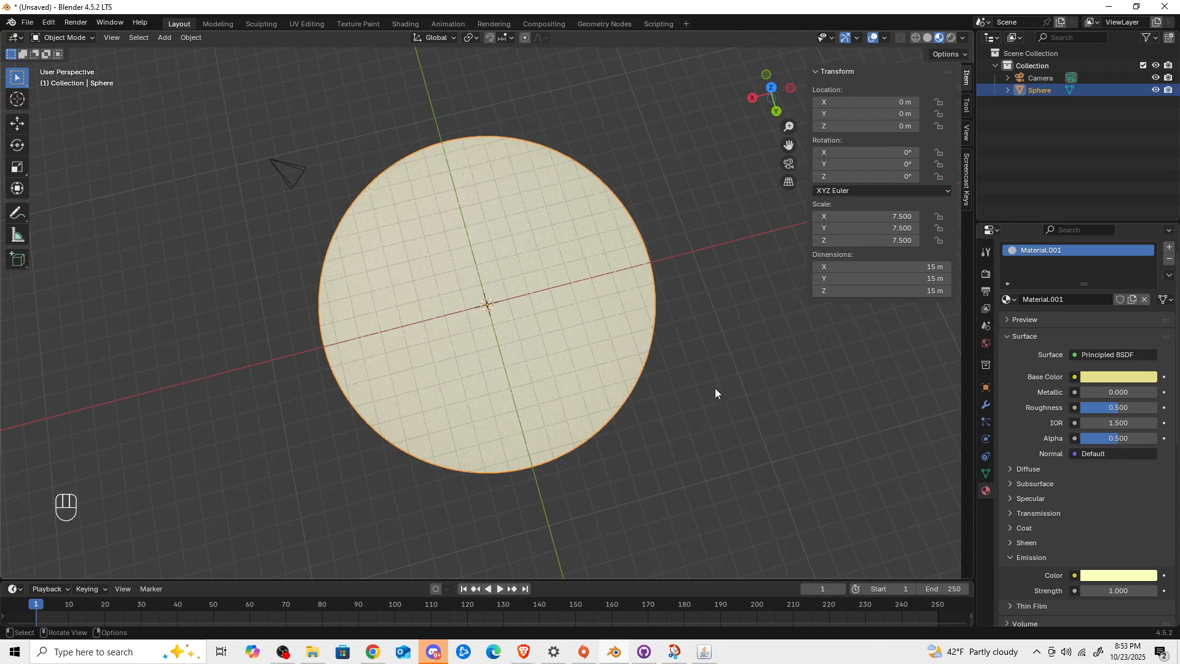
click(674, 405)
middle_drag(674, 400, 617, 352)
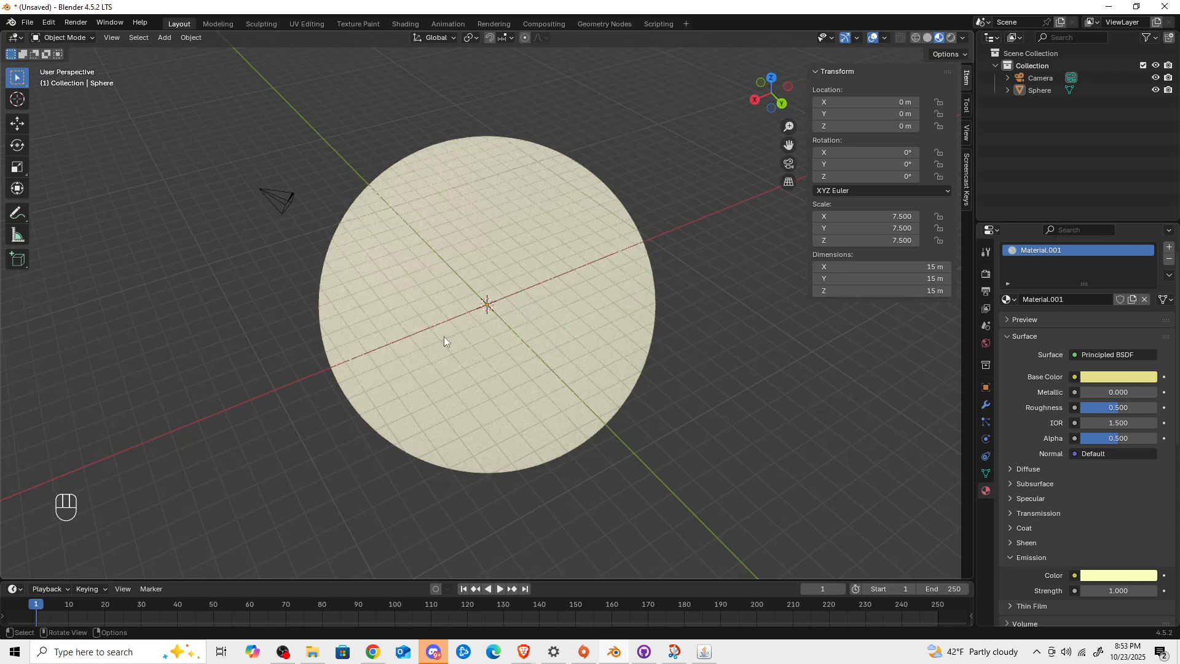
Add a point light at the sphere's center and set its power to 1000000
key(shift+a)
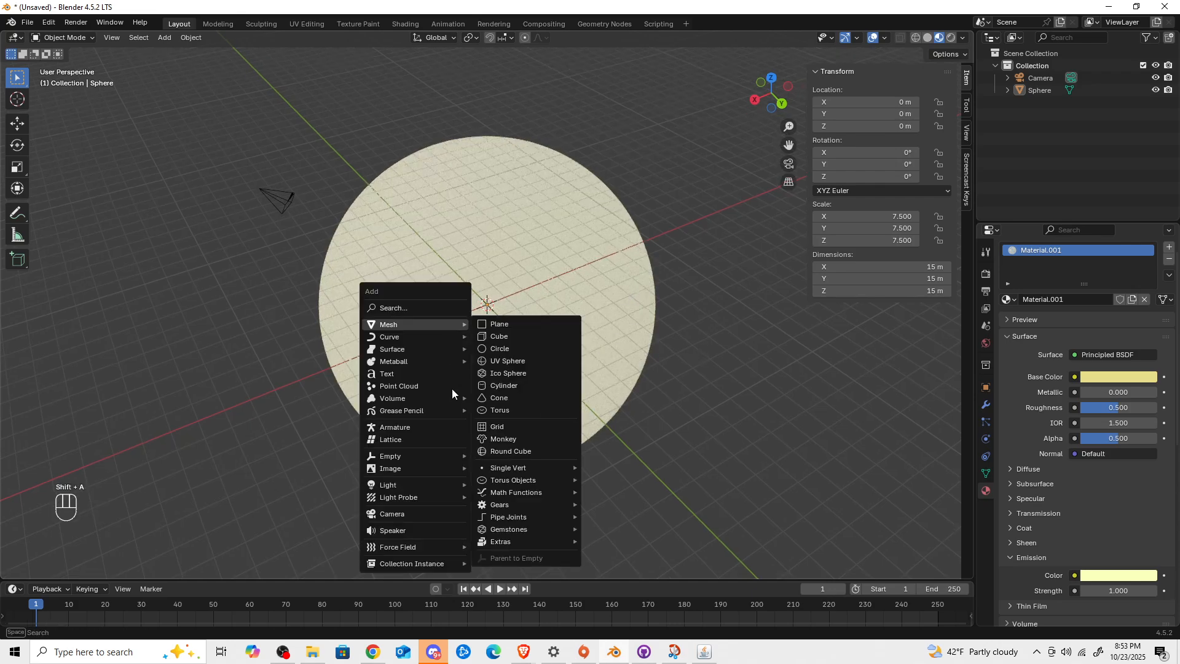
mouse_move(418, 484)
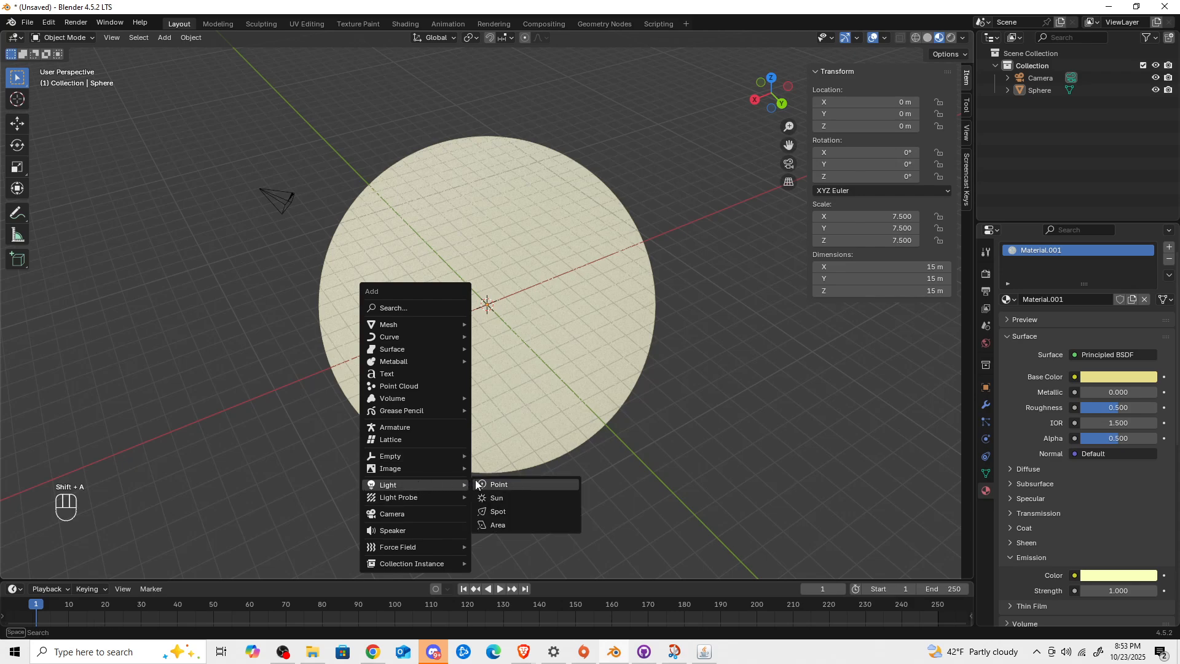
click(499, 487)
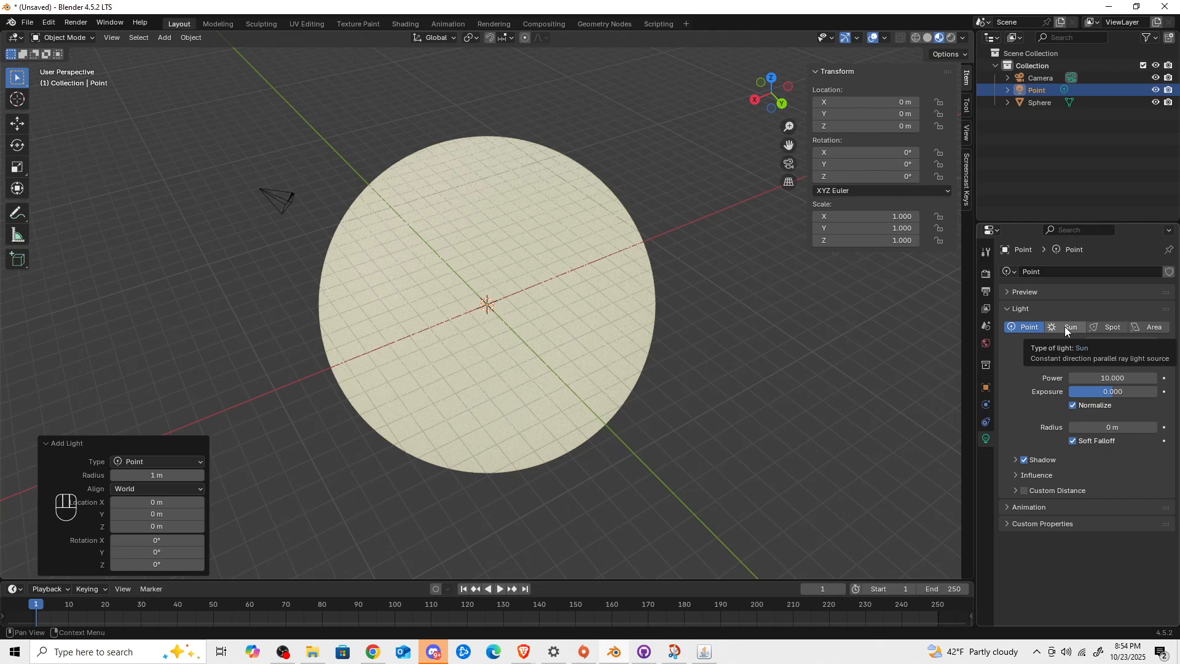
click(1085, 378)
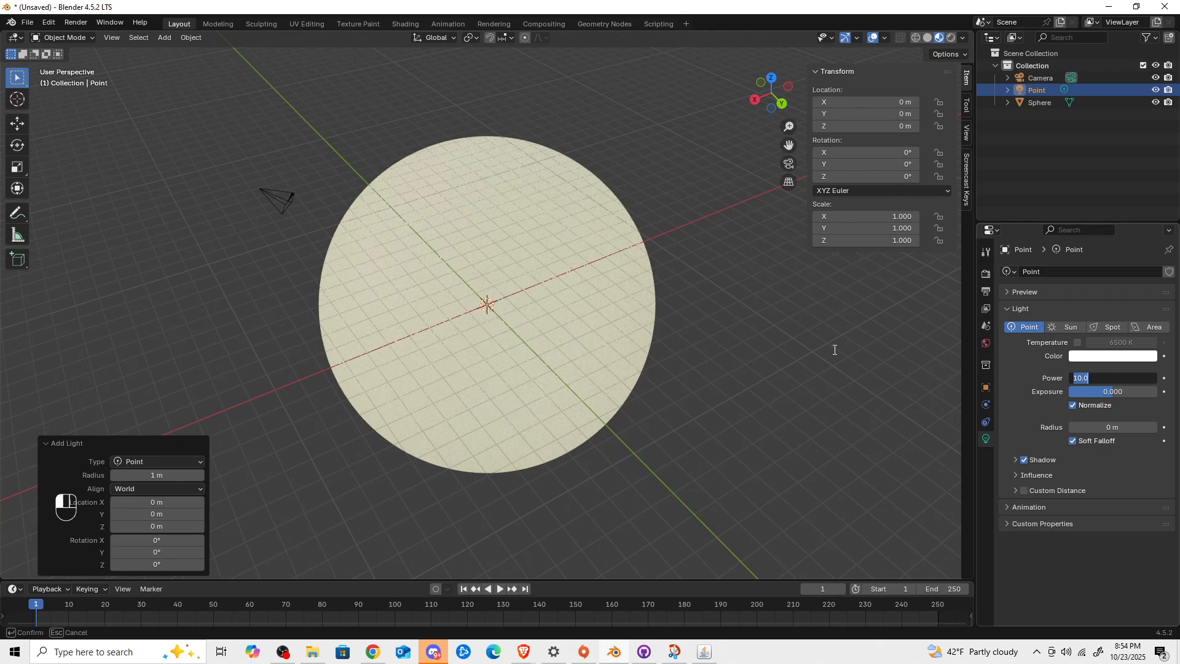
text(1000000)
key(Return)
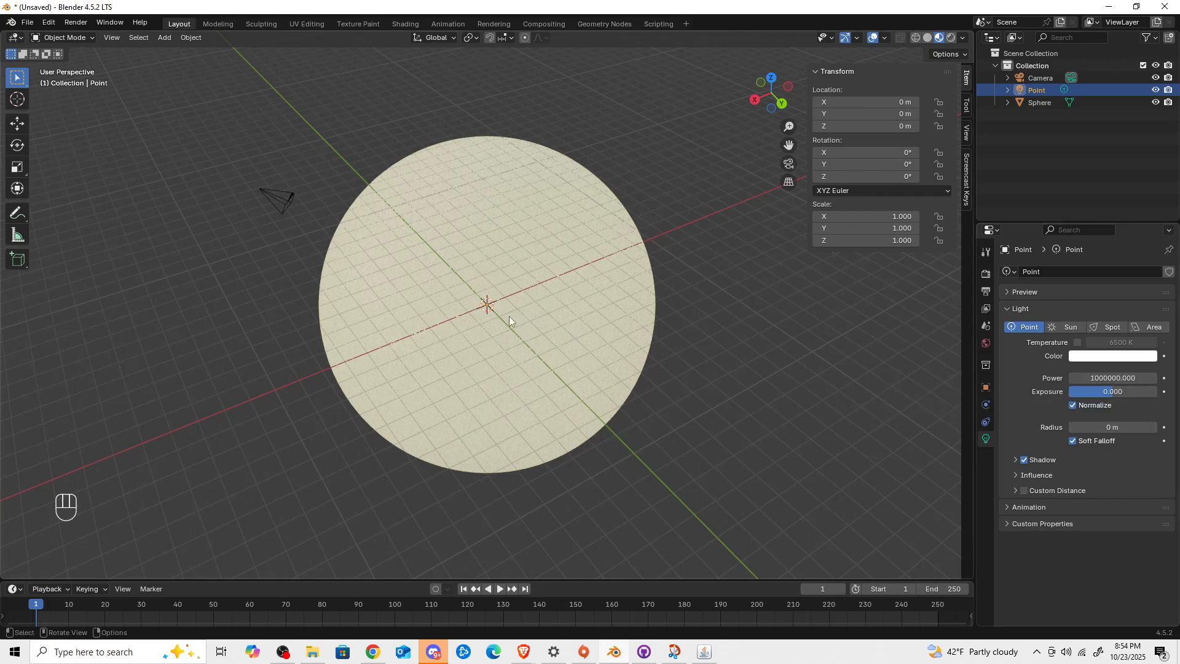
Switch the viewport to Rendered shading and set the point light's radius to 9 m
click(951, 38)
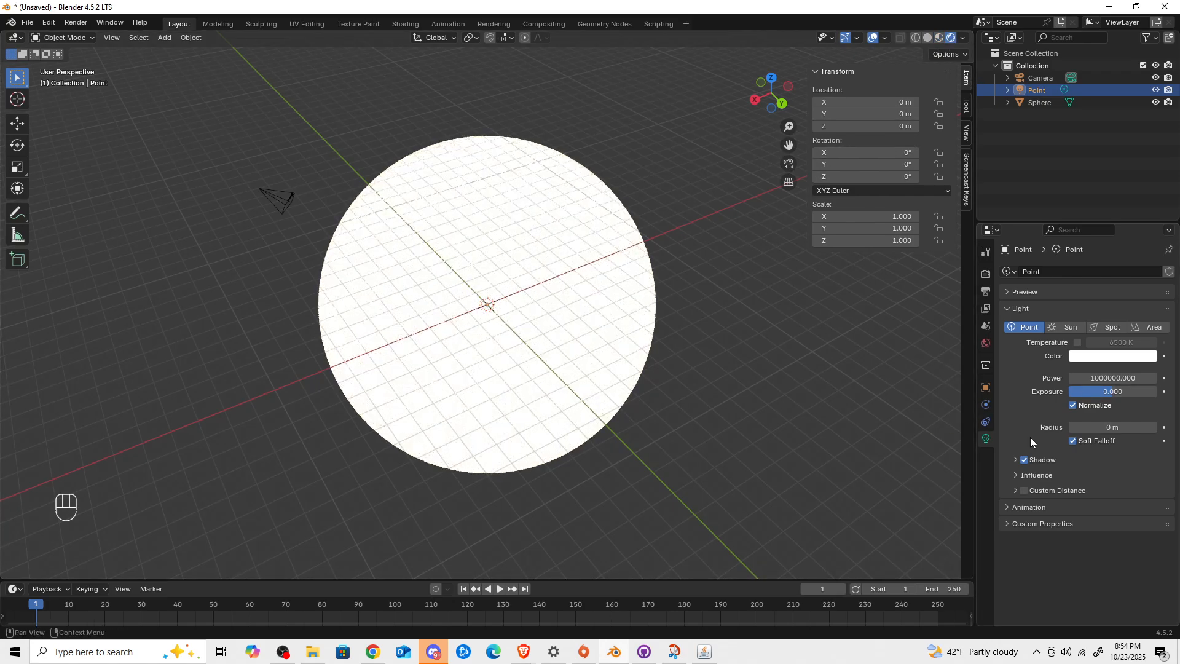
click(1114, 433)
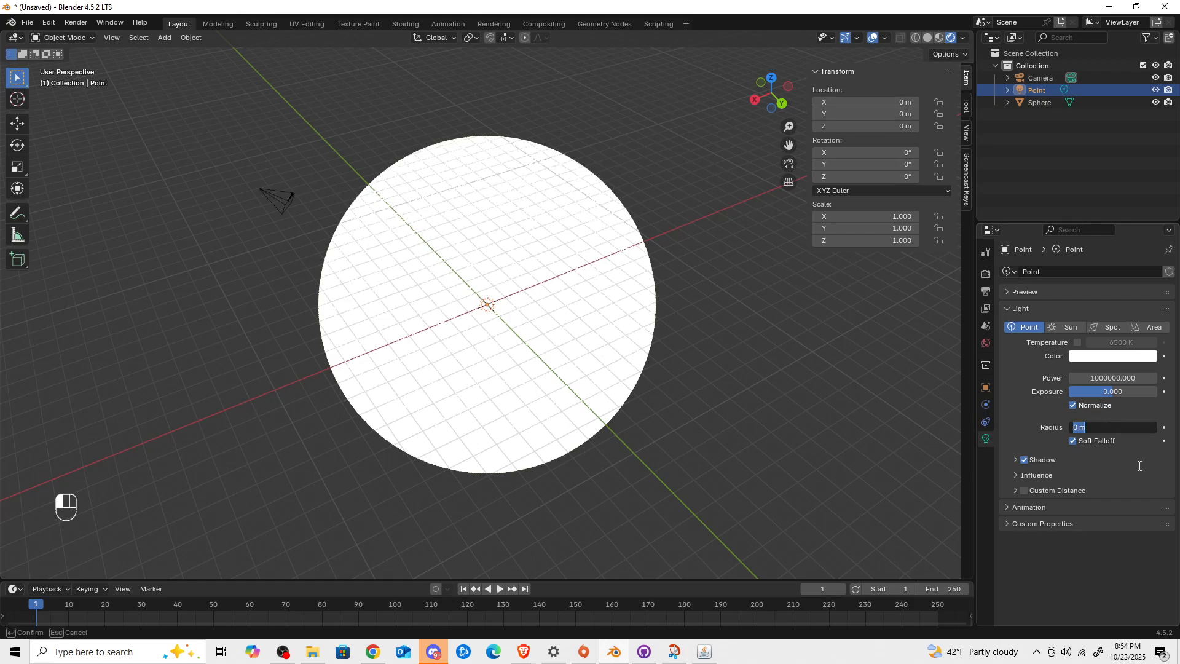
text(9)
key(Return)
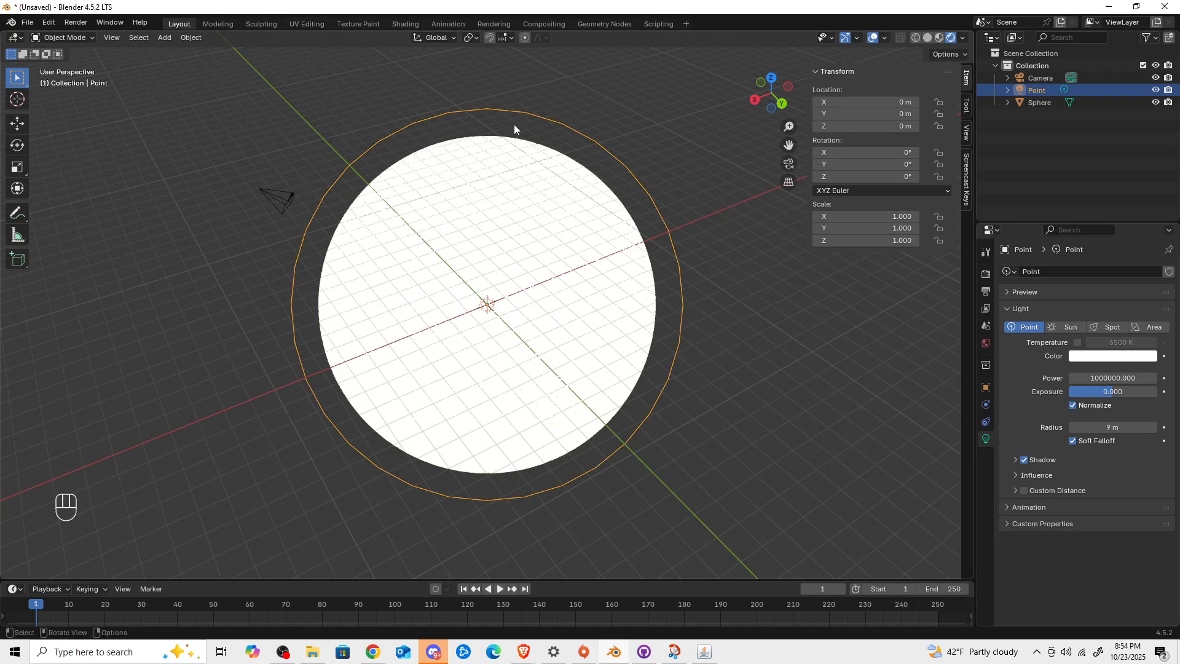
middle_drag(378, 54, 508, 303)
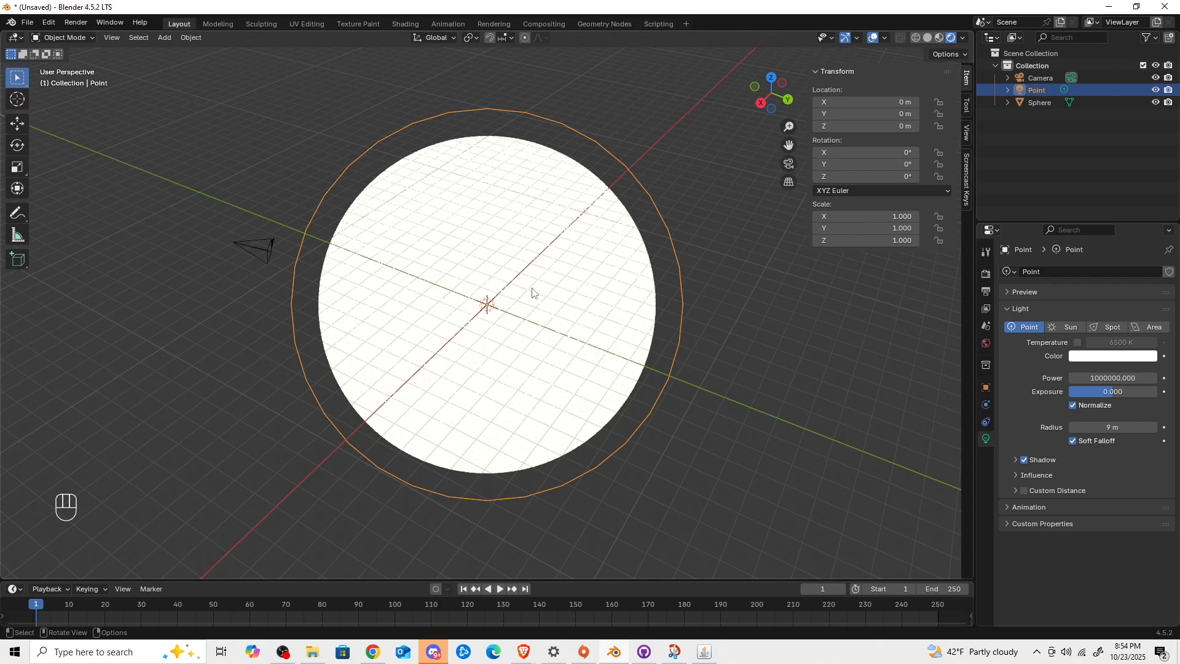
Parent the point light to the sphere with the Object option and expand the sphere's hierarchy
click(1057, 110)
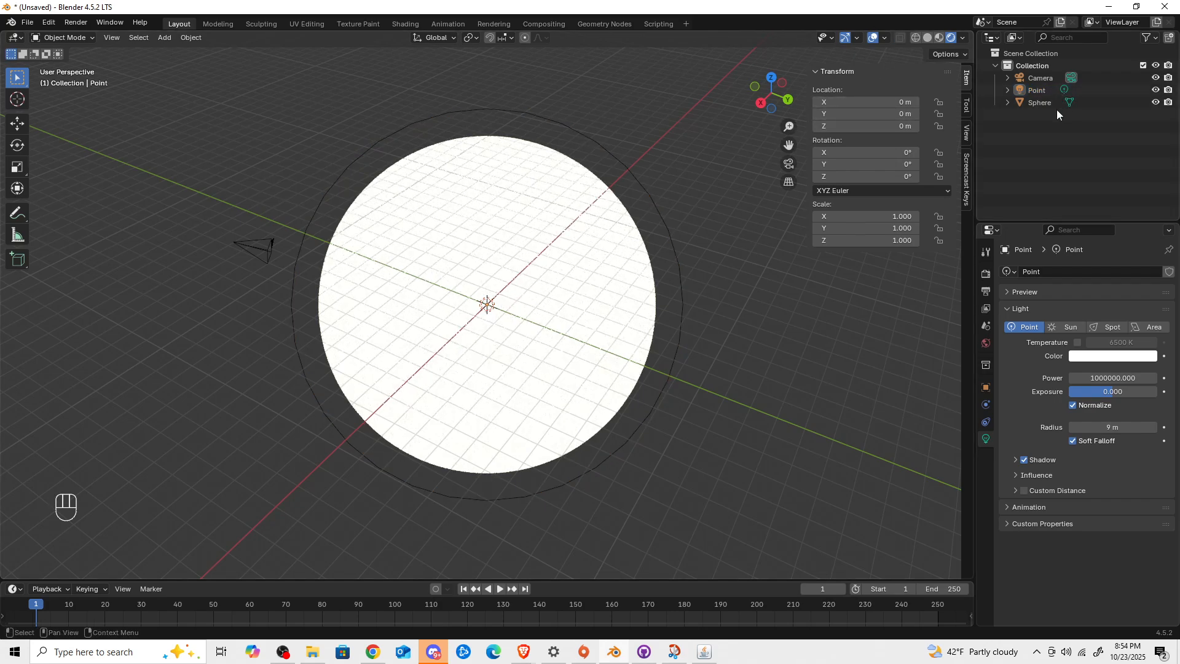
click(1043, 101)
shift+click(1038, 94)
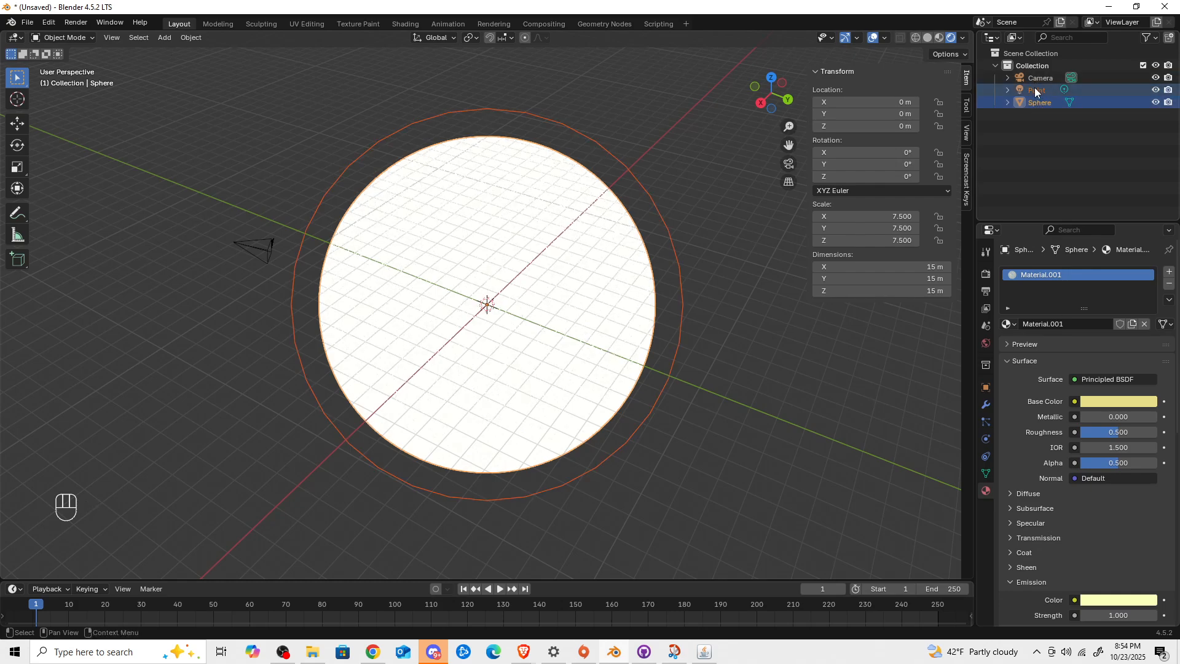
key(ctrl+p)
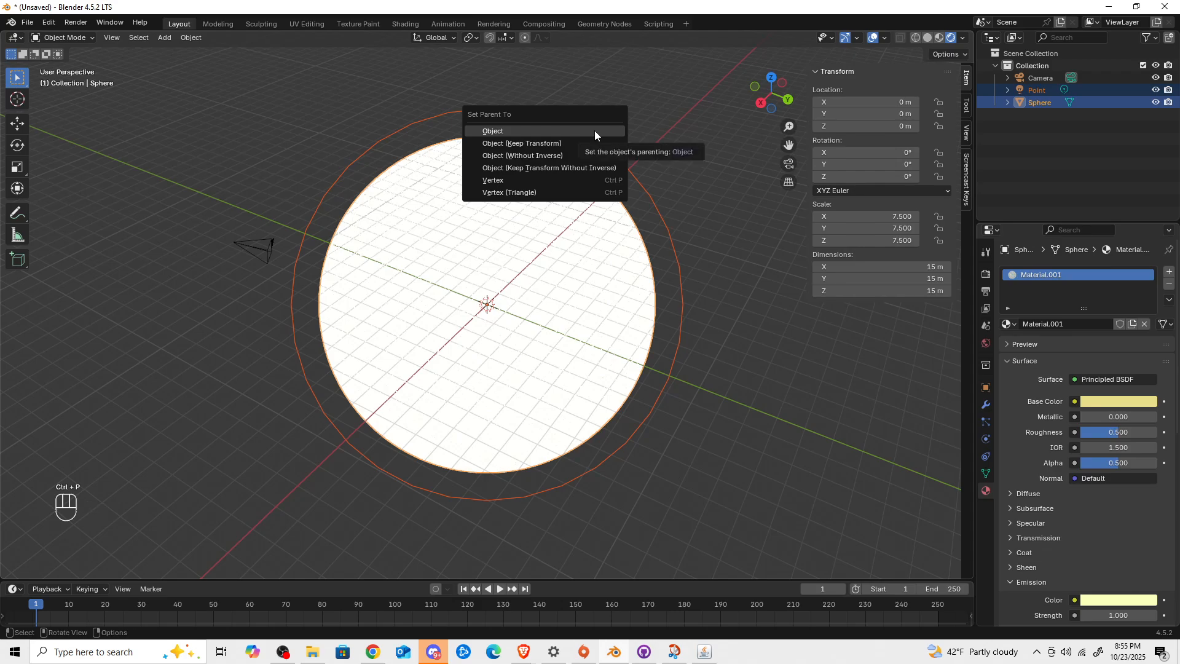
click(595, 130)
click(1008, 90)
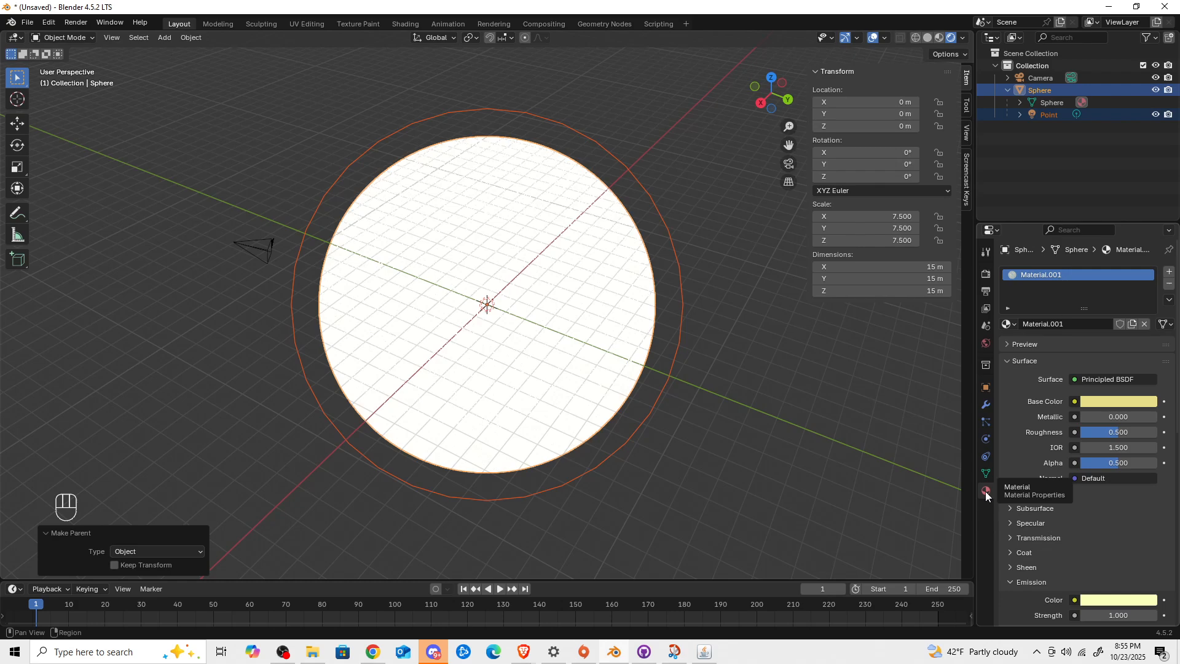
Review the surface settings of the sphere's material, including the render method options
scroll(1019, 536, down, 3)
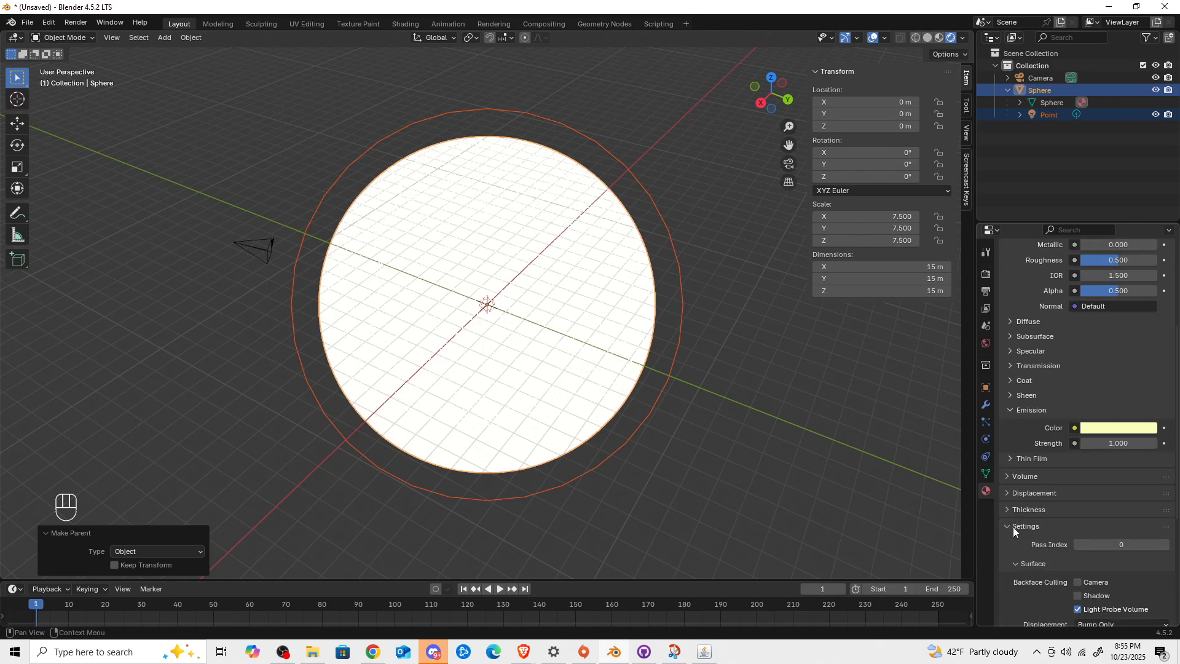
scroll(1008, 526, down, 8)
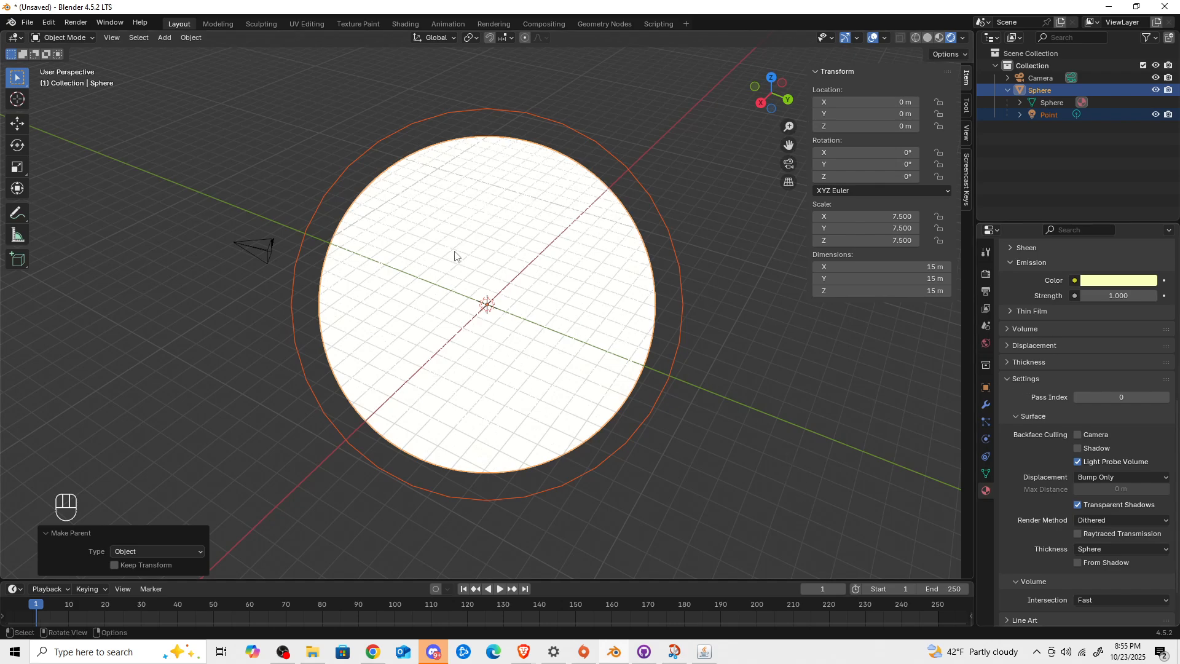
scroll(1039, 437, down, 2)
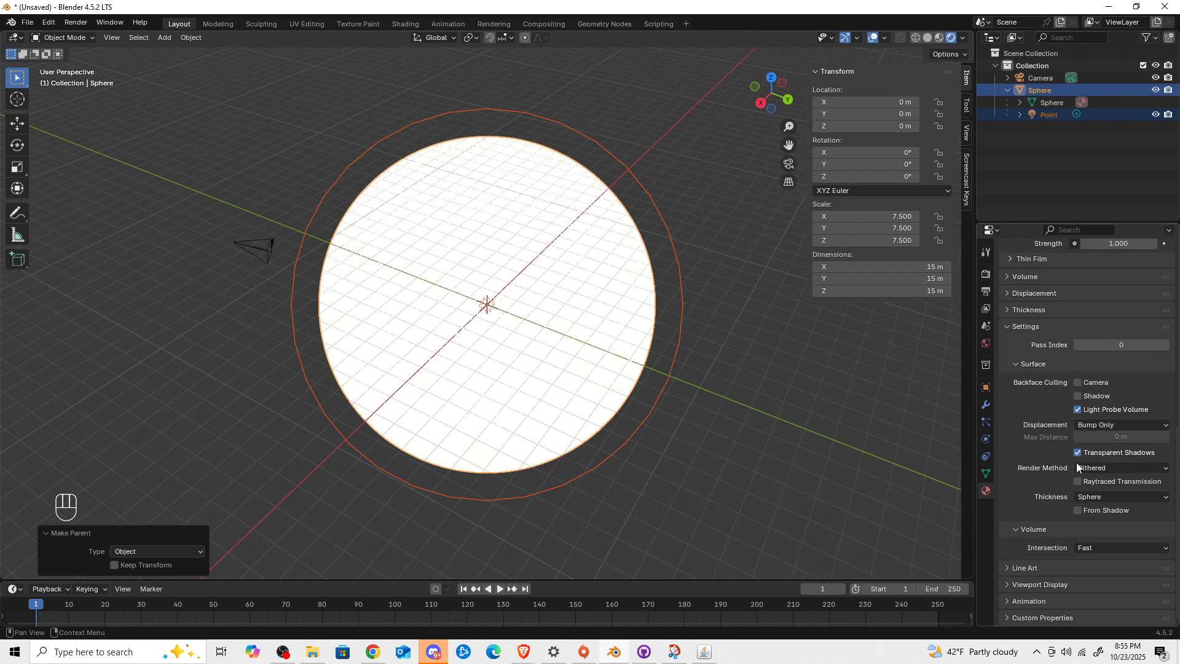
click(1104, 467)
click(1104, 467)
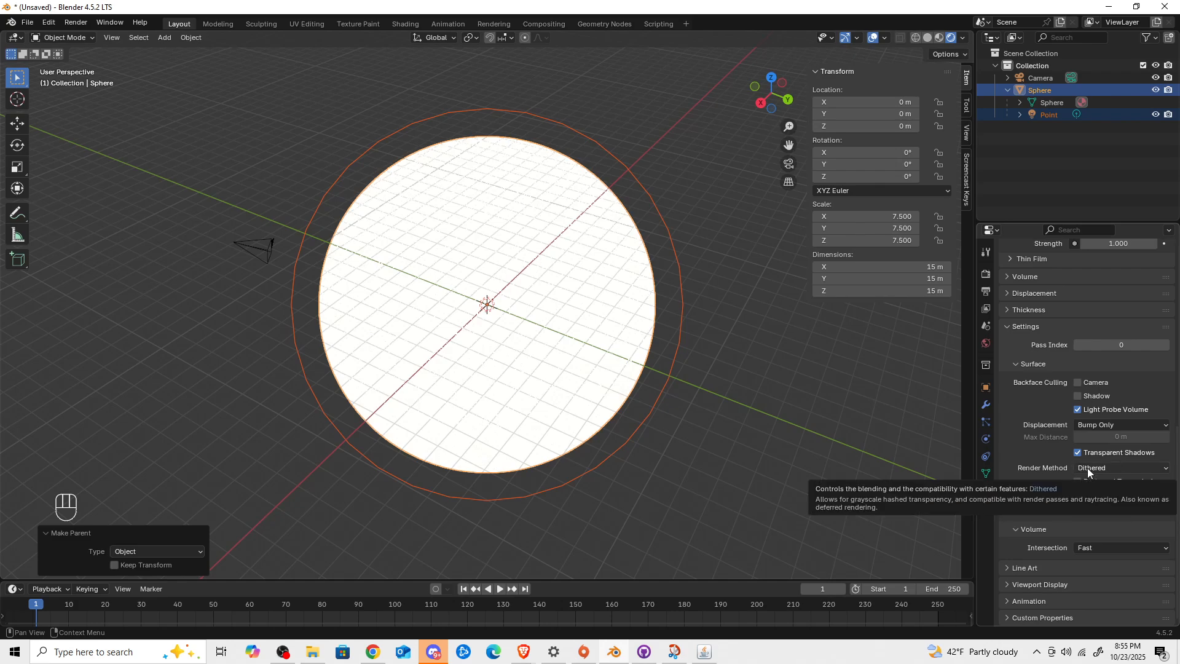
Turn off the sphere's Shadow ray visibility in its object properties and deselect everything
click(986, 388)
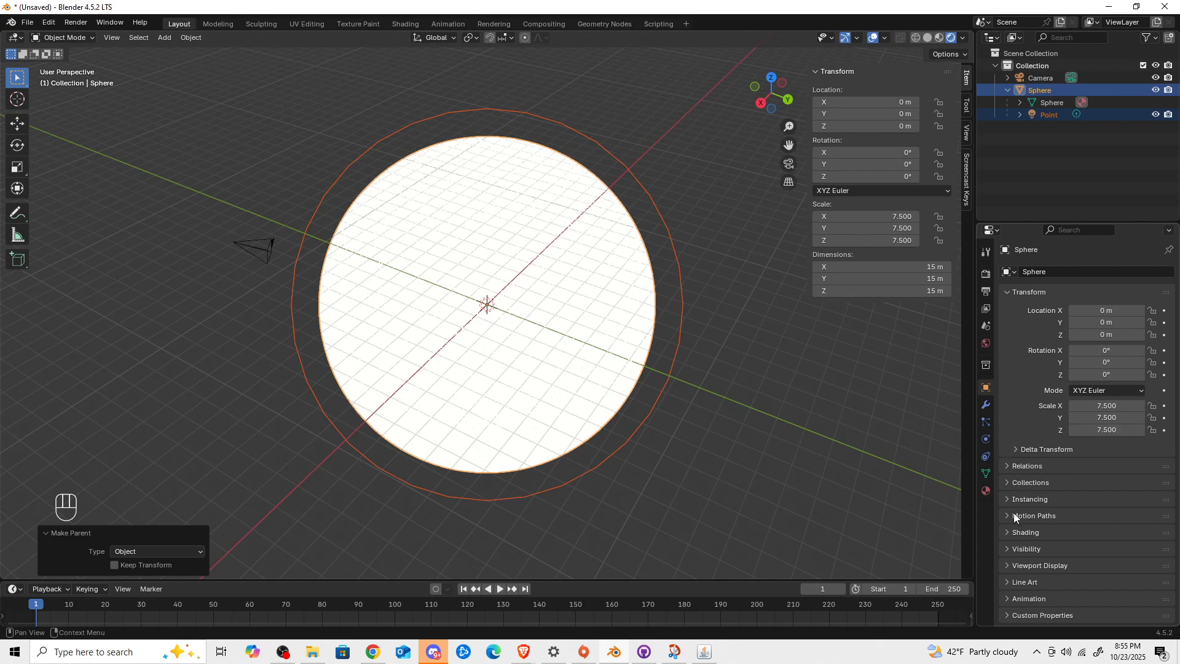
click(1009, 545)
scroll(1031, 534, down, 5)
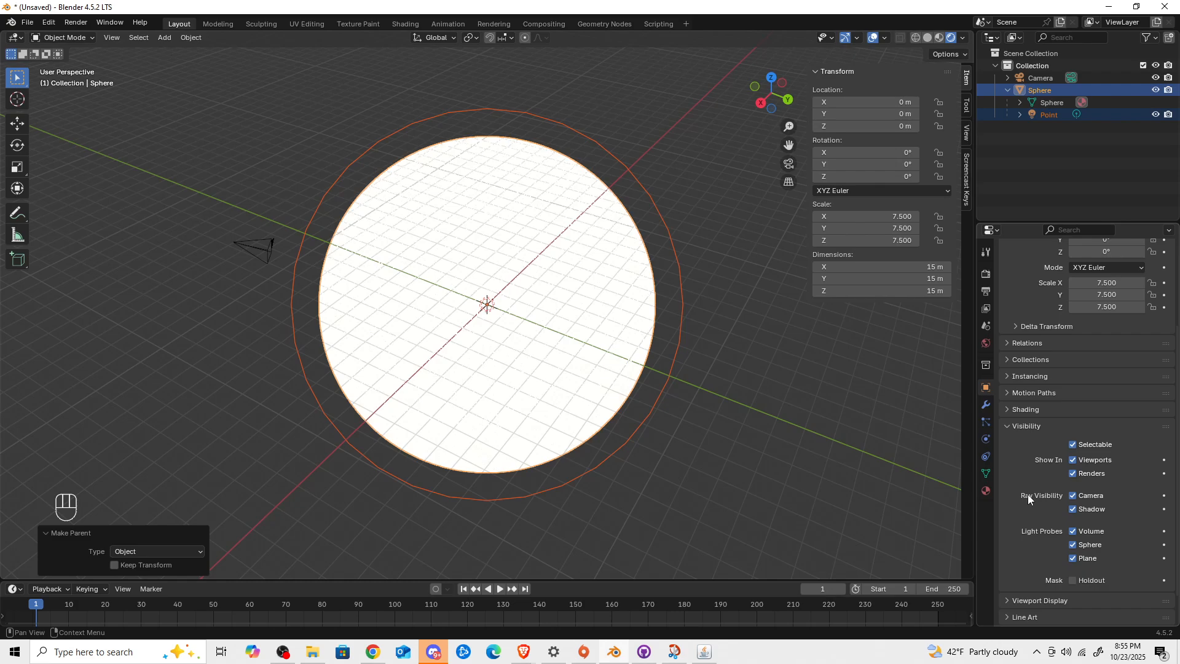
click(1073, 509)
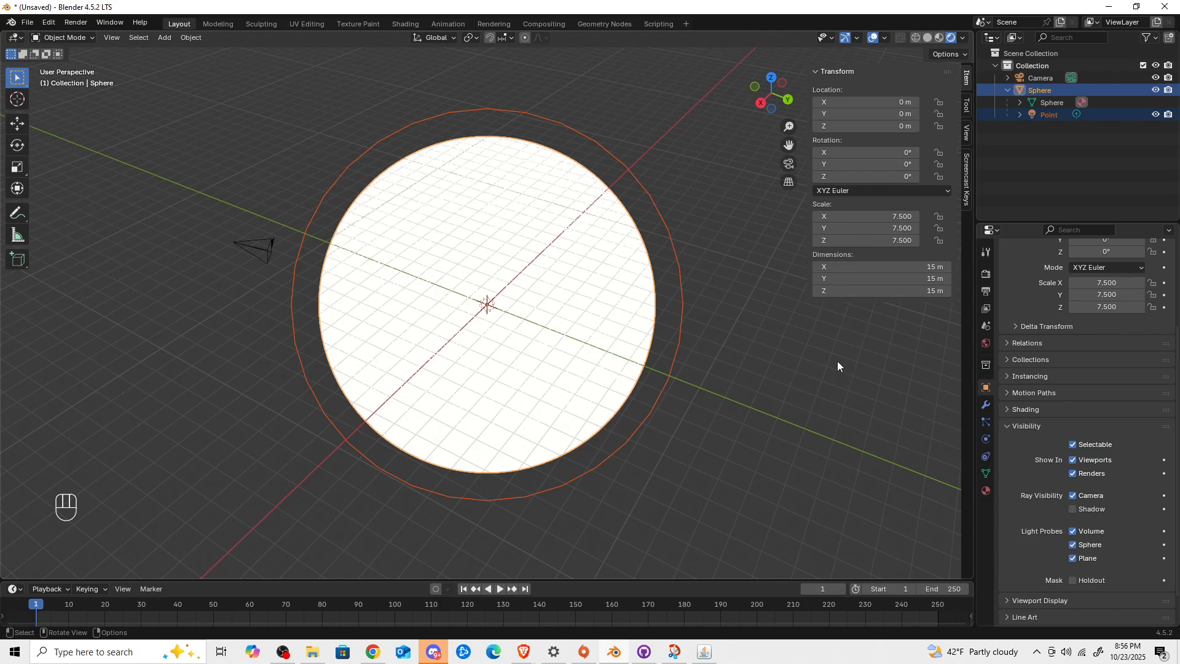
mouse_move(603, 403)
middle_down()
mouse_move(611, 383)
mouse_move(608, 400)
middle_up()
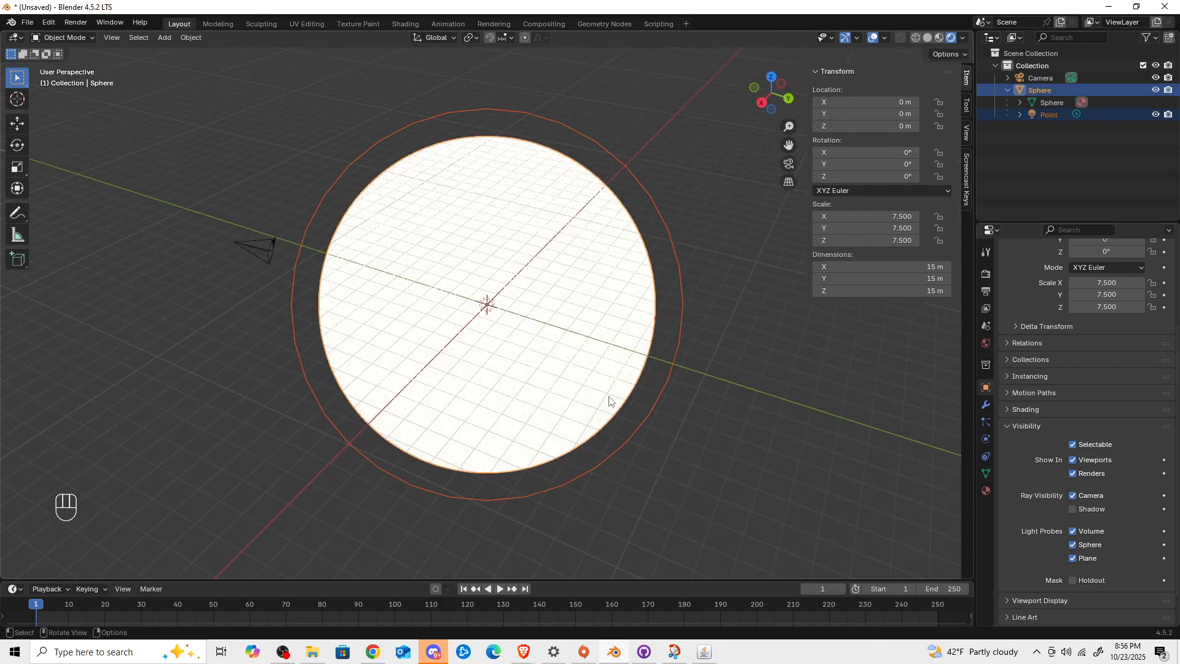
click(742, 396)
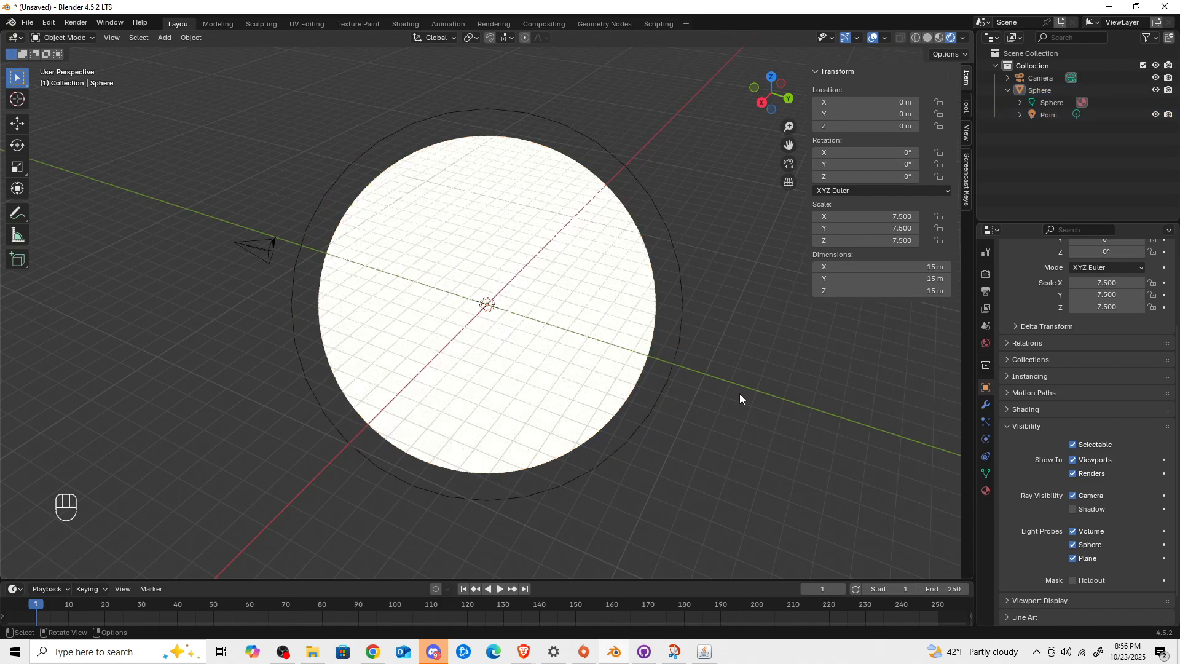
Switch to the Compositing workspace, enable Use Nodes for the scene's compositor and deselect all nodes
click(555, 27)
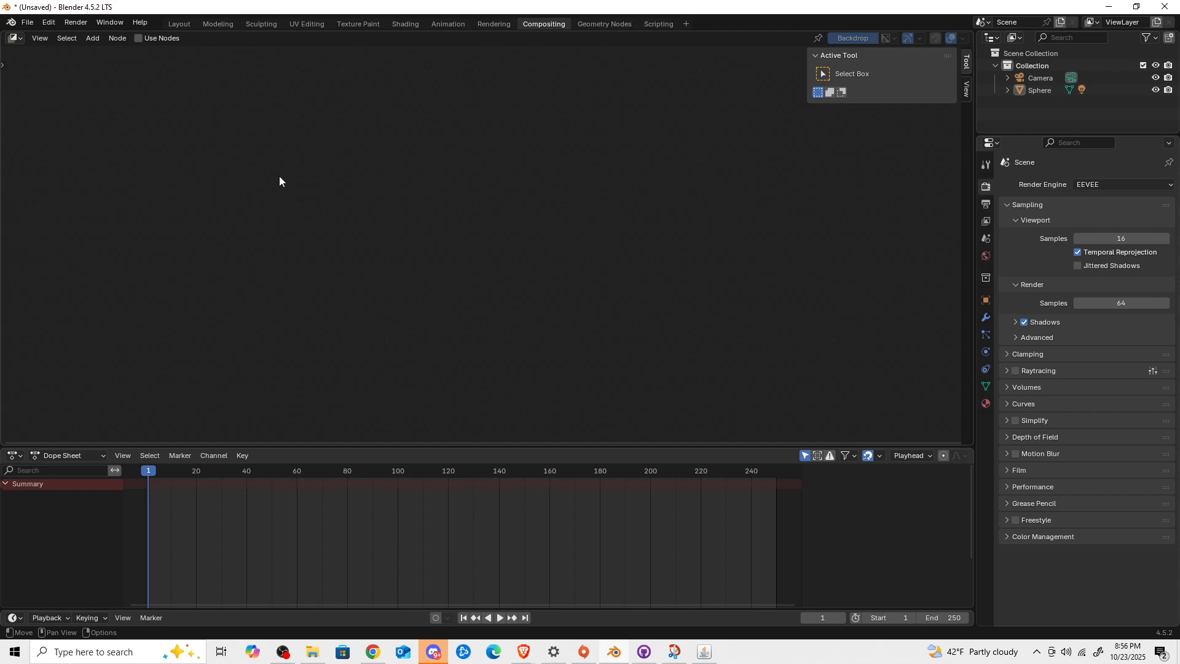
right_click(477, 187)
mouse_move(477, 187)
mouse_move(636, 258)
click(141, 38)
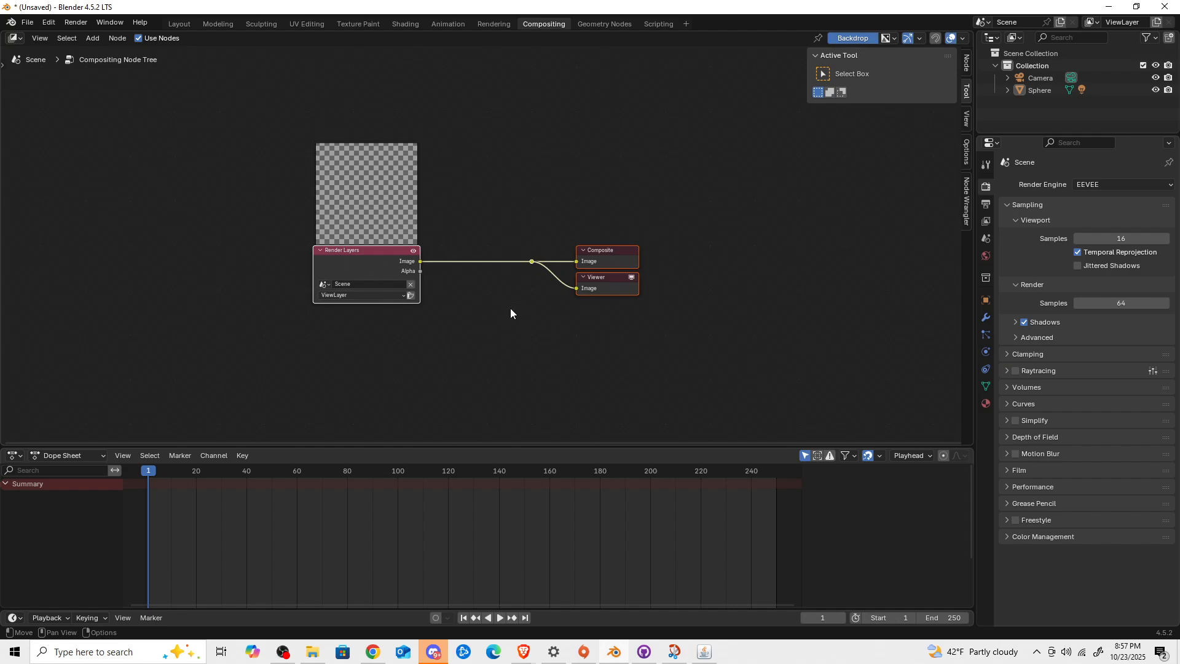
click(478, 326)
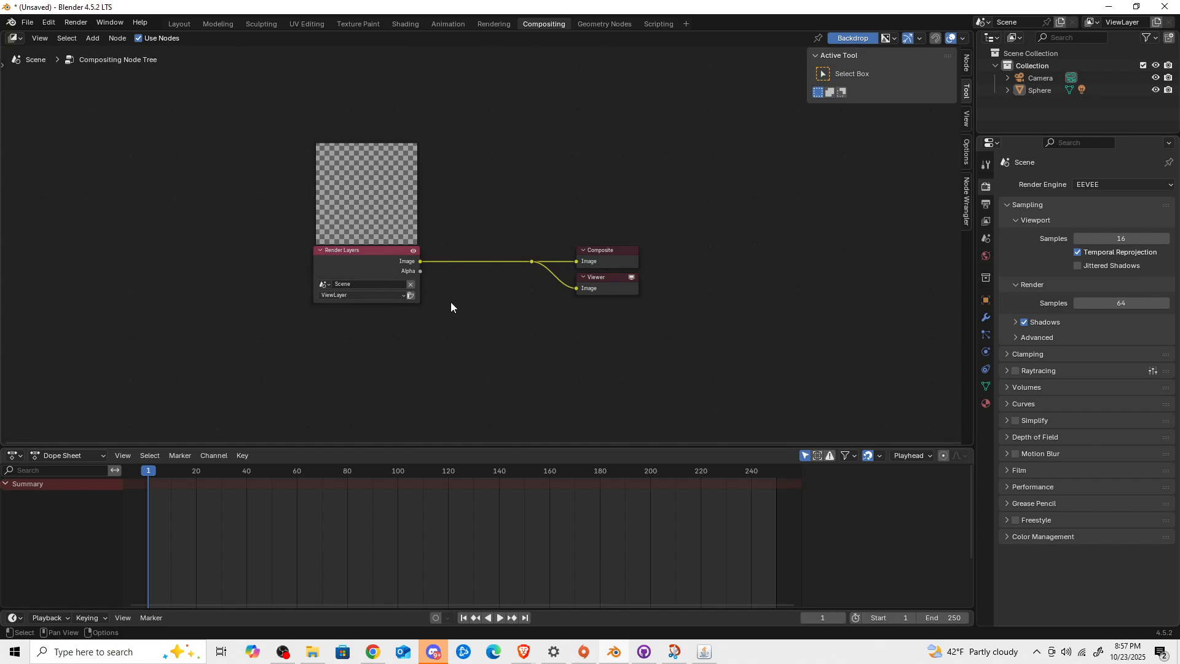
Add a Glare node and insert it on the link between the Render Layers image output and the output nodes
key(shift+a)
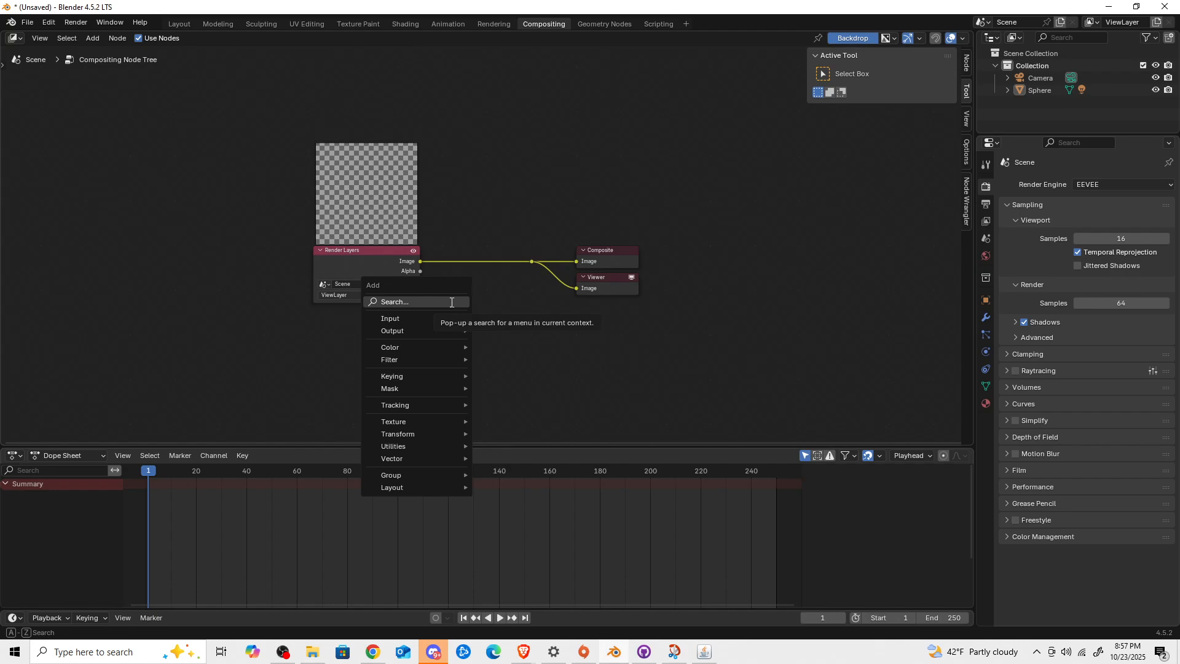
click(451, 301)
text(glare)
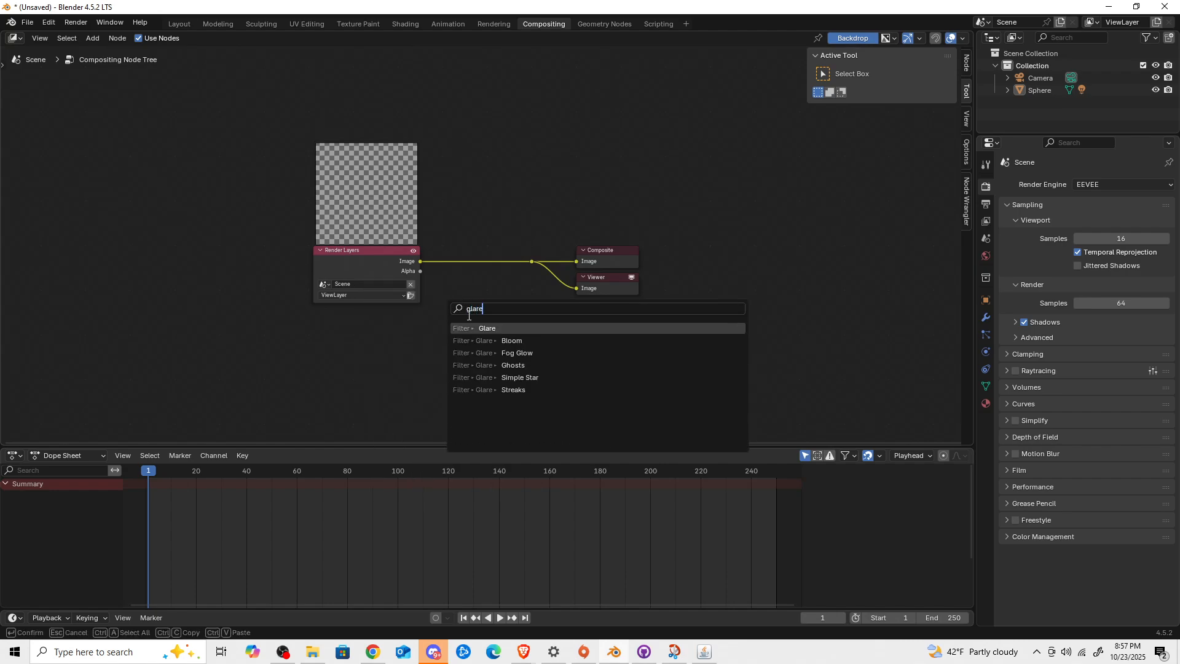
click(473, 327)
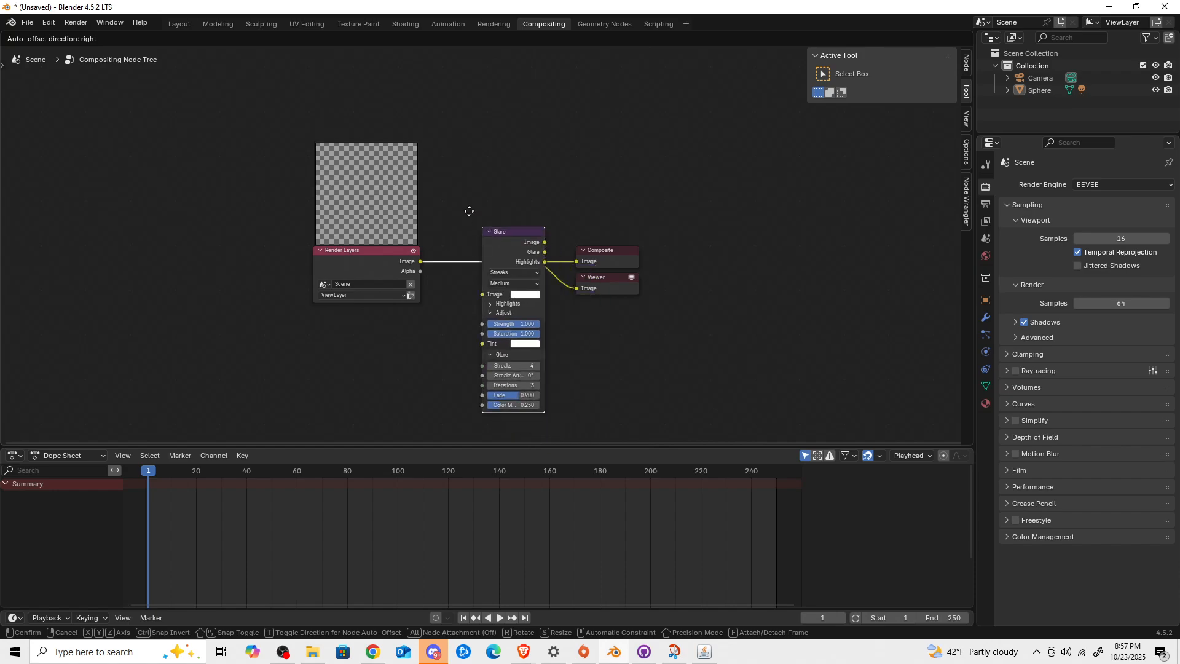
click(450, 179)
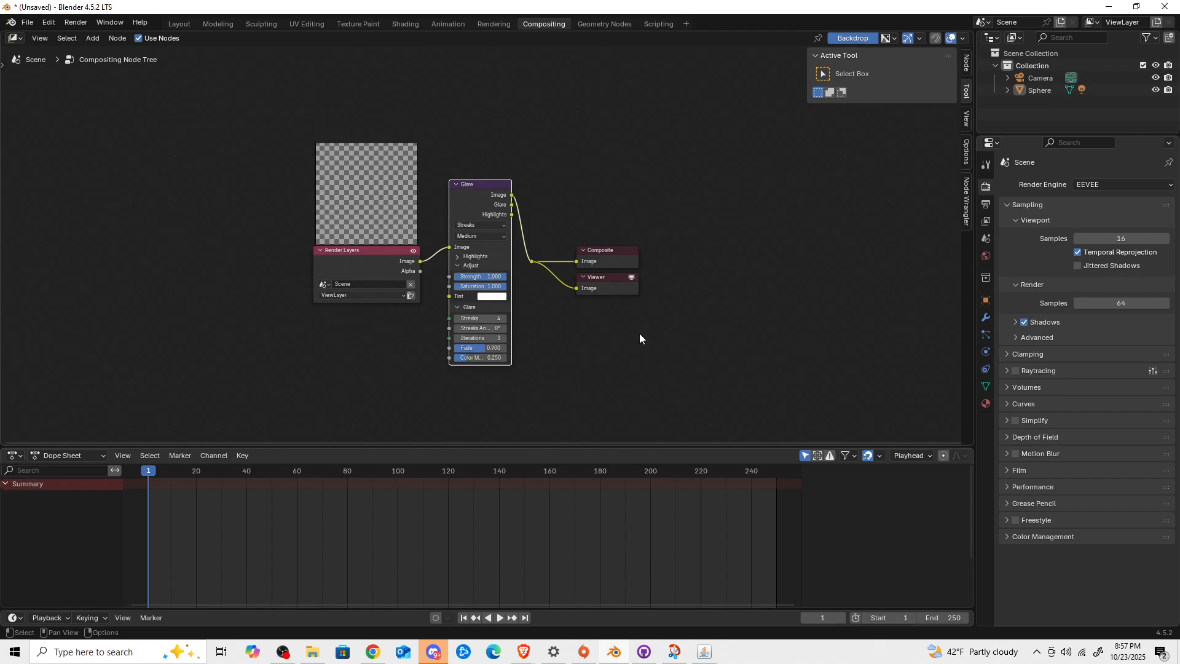
Set the Glare node's type to Bloom and its tint to a pale yellow
click(496, 226)
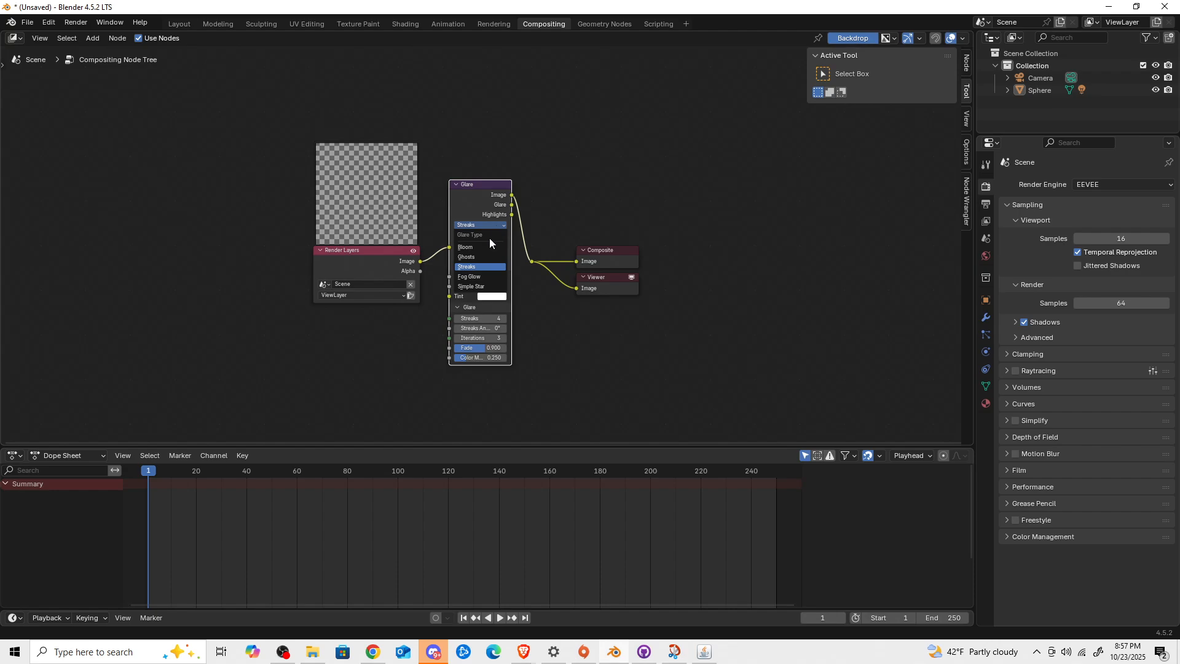
click(485, 246)
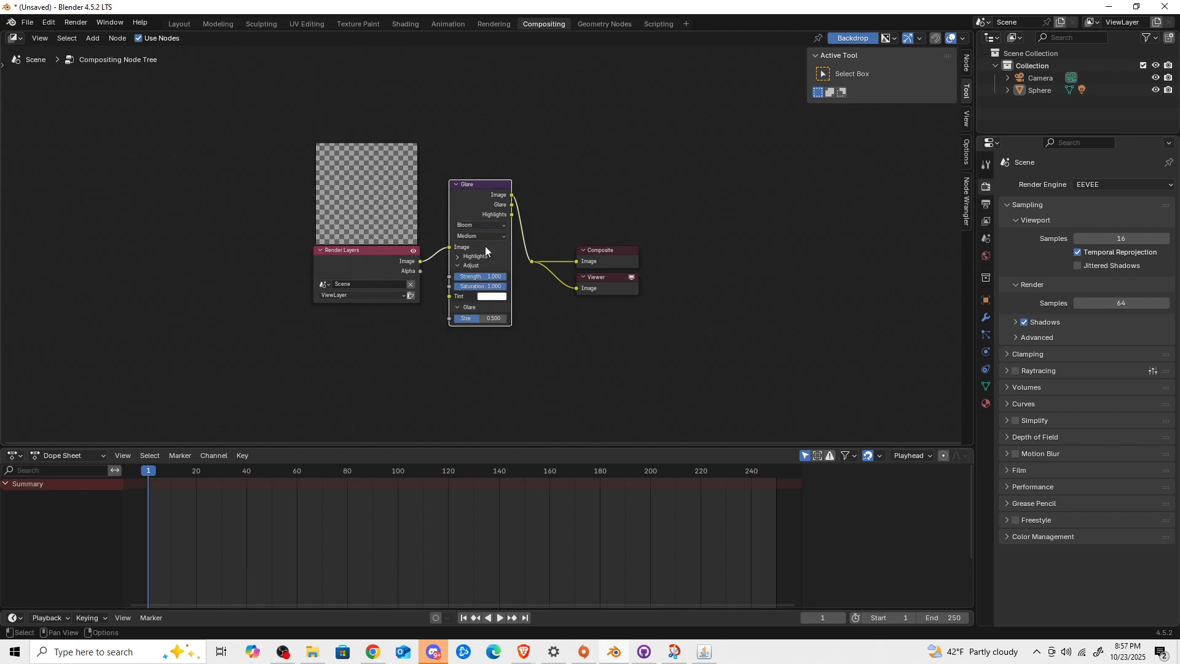
click(490, 298)
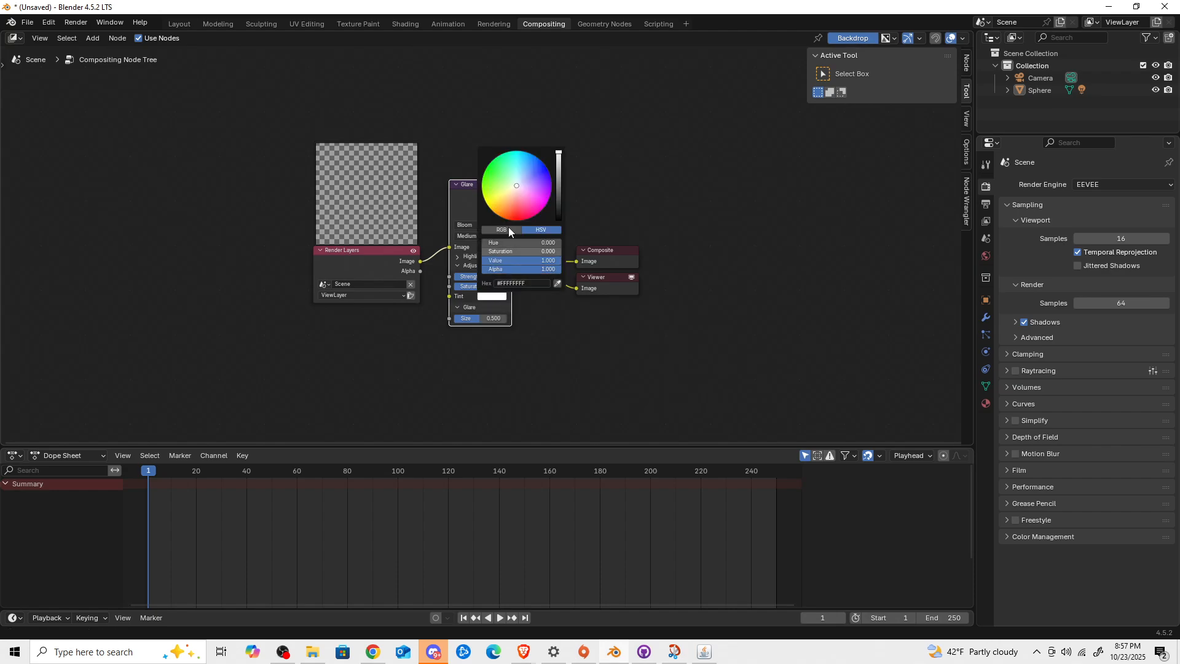
click(507, 193)
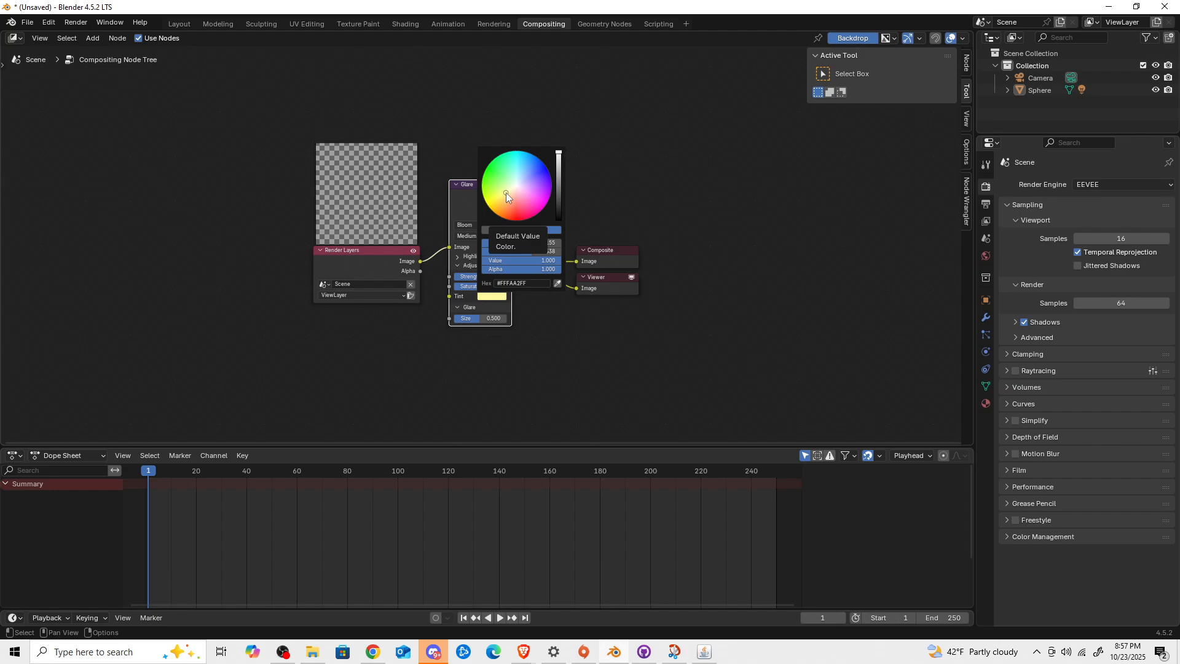
click(507, 190)
click(508, 193)
click(507, 190)
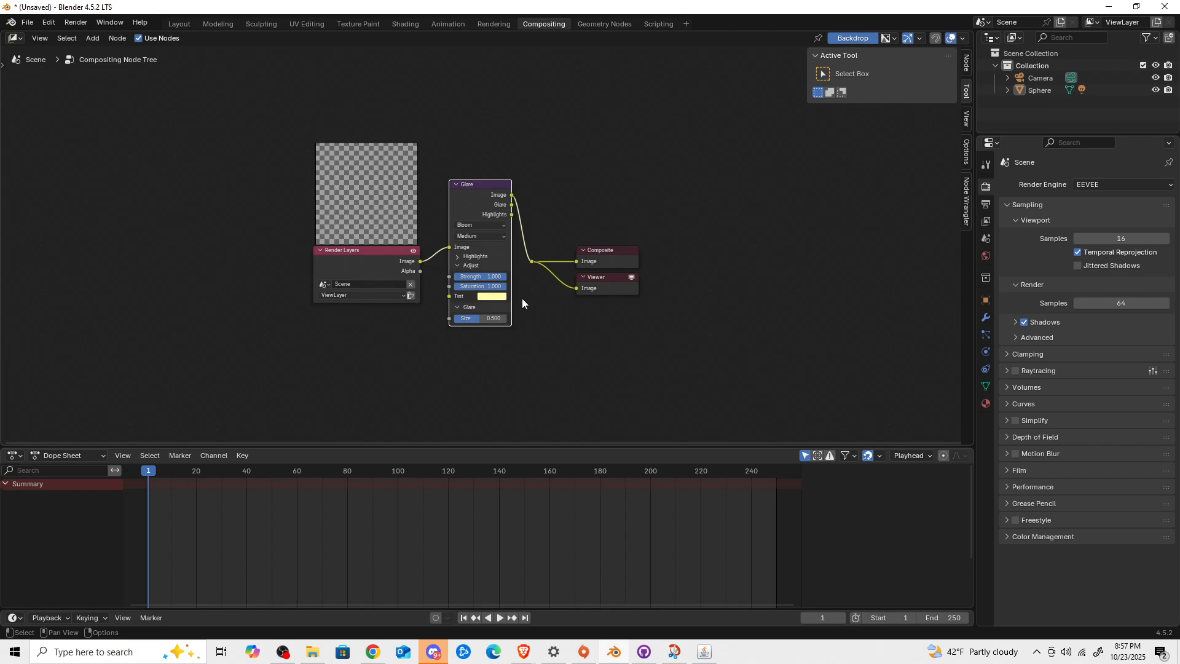
Move the Glare node down so it sits level between the Render Layers and Composite nodes
drag(486, 187, 480, 231)
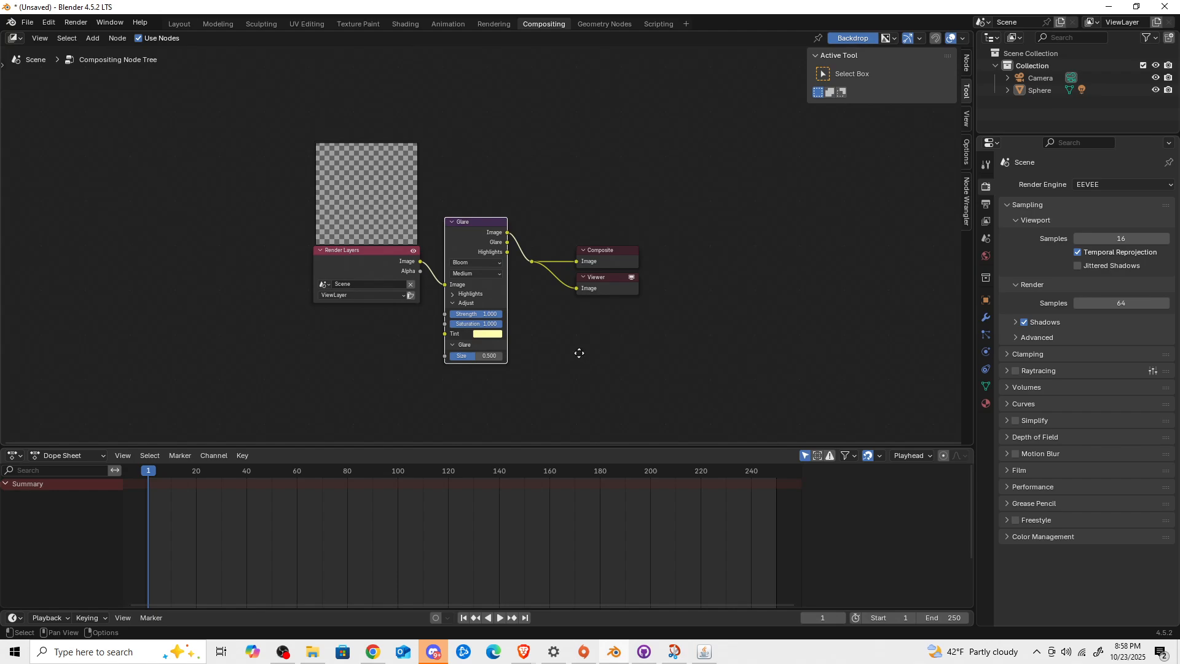
mouse_move(579, 353)
middle_down()
mouse_move(592, 347)
mouse_move(581, 361)
middle_up()
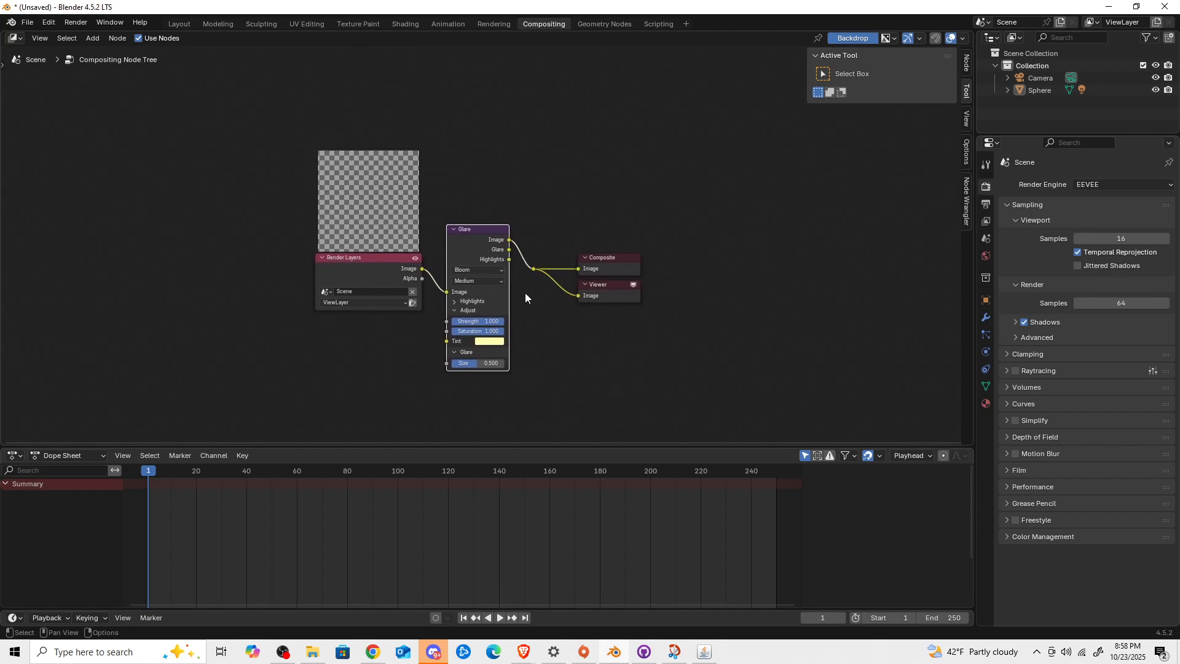
drag(476, 231, 476, 237)
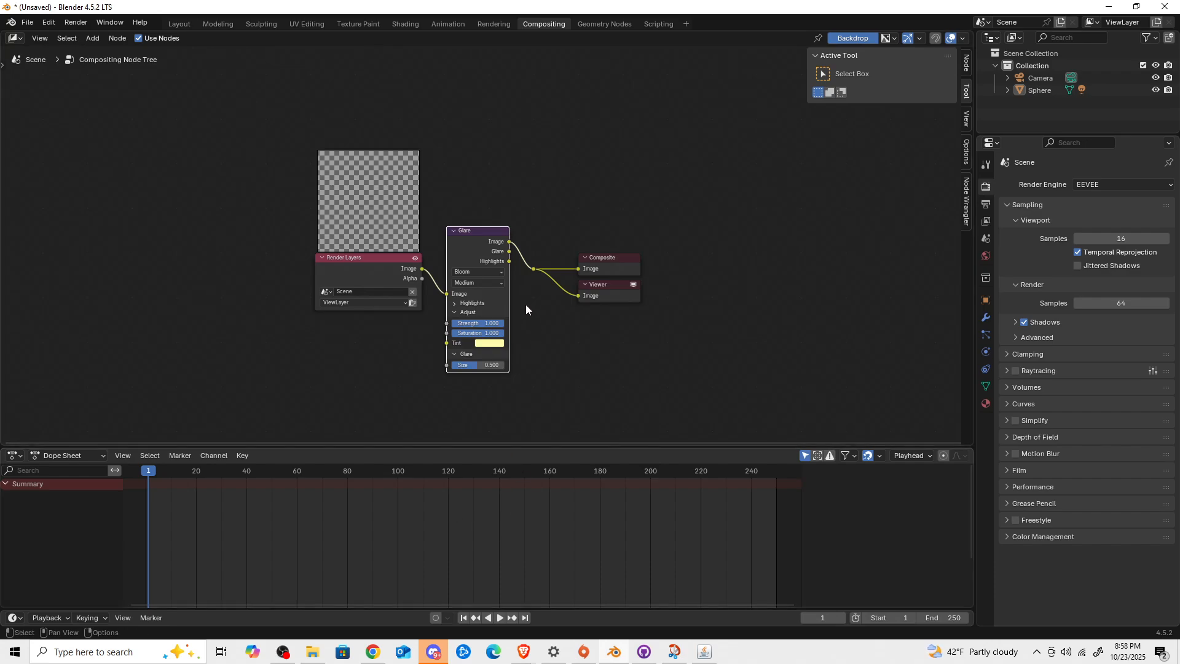
scroll(539, 282, up, 1)
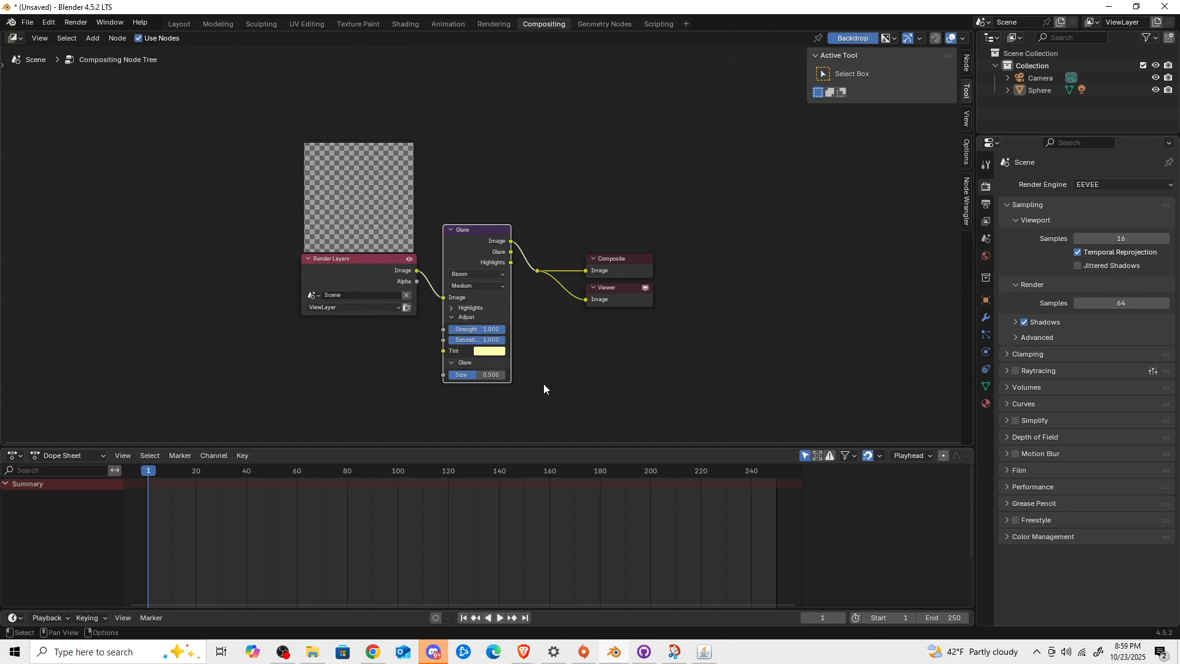
Return to the Layout workspace and set the rendered viewport's Compositor option to Always
click(177, 24)
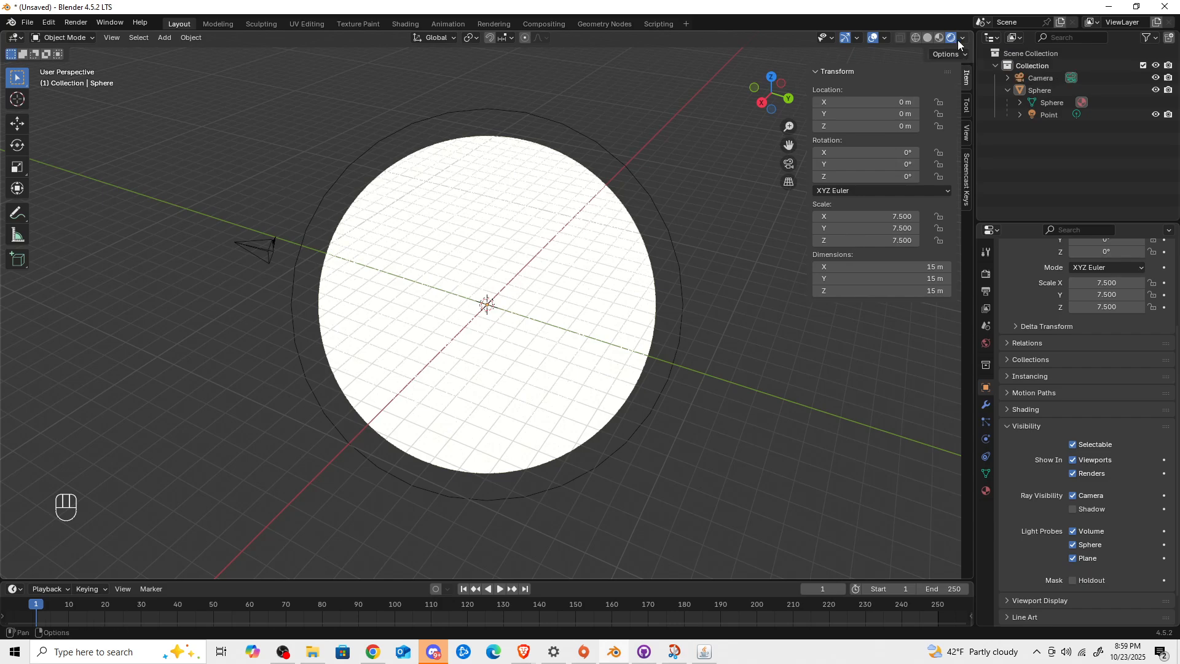
scroll(472, 248, down, 5)
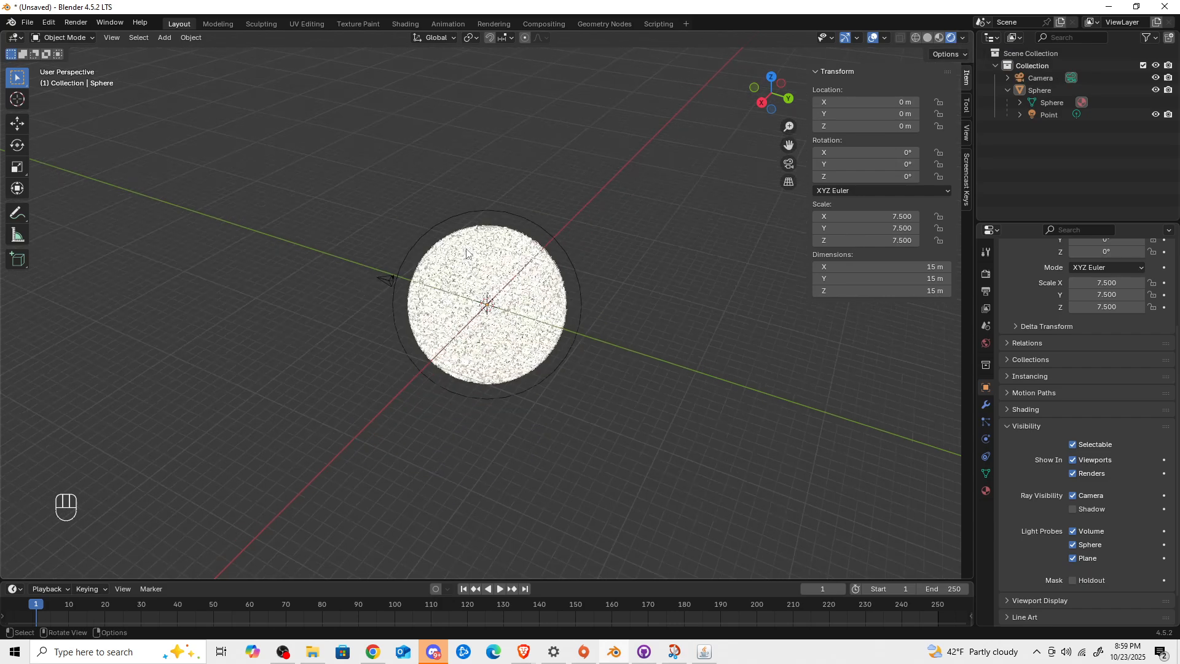
scroll(476, 327, up, 5)
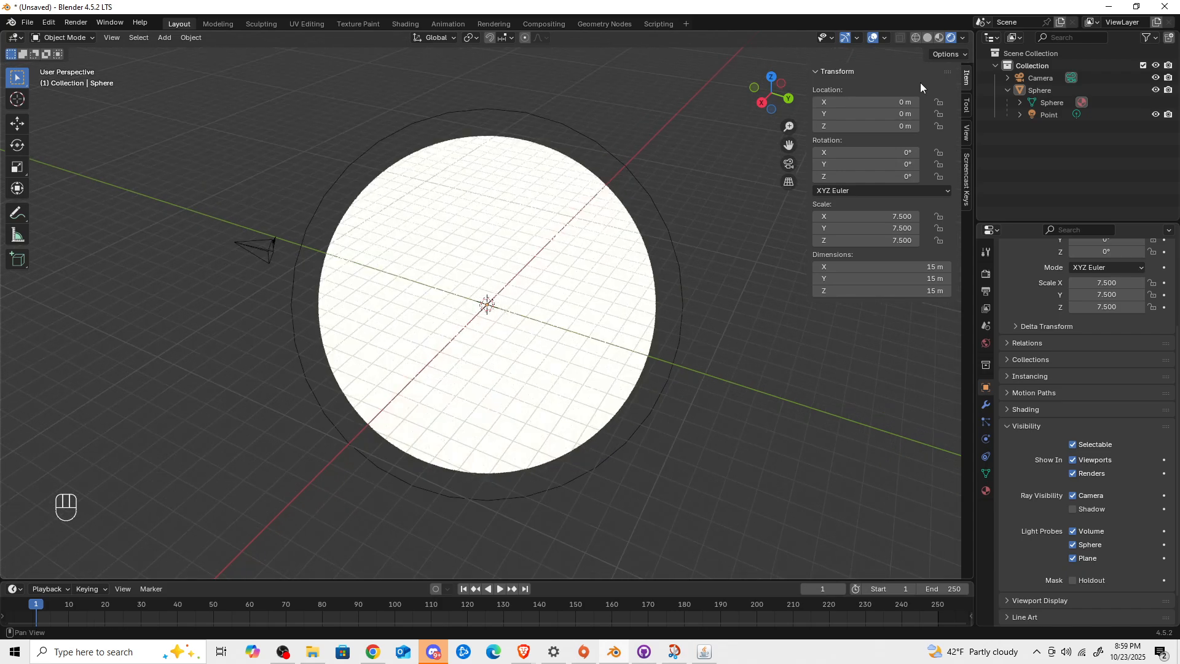
scroll(461, 218, down, 3)
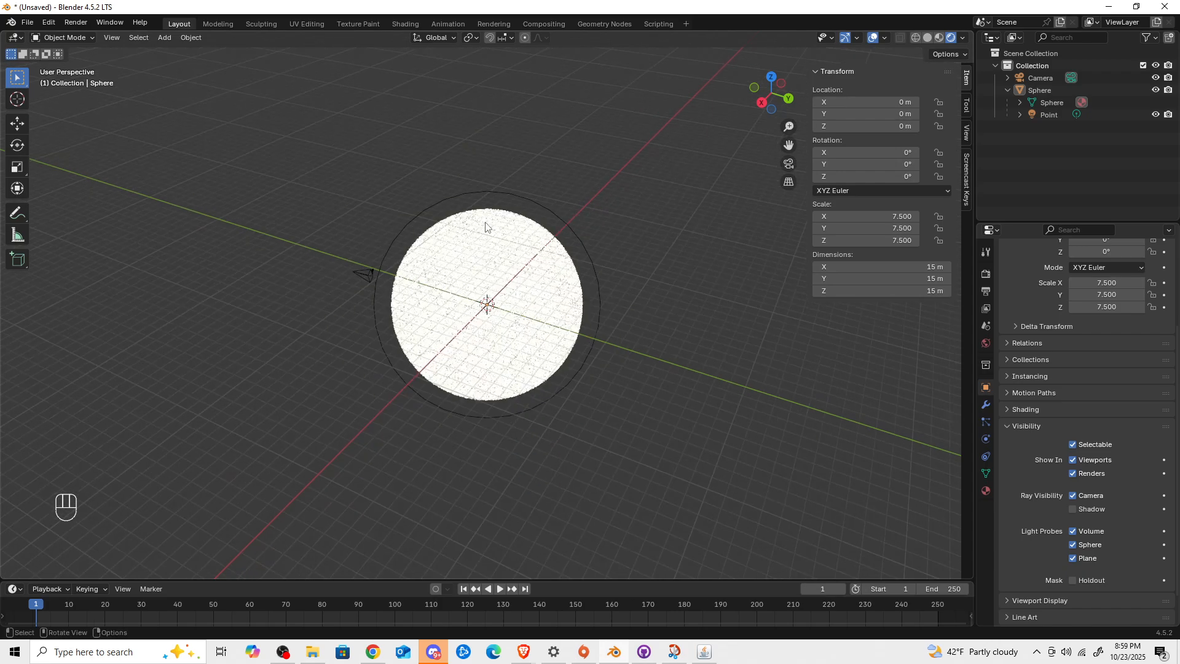
click(965, 39)
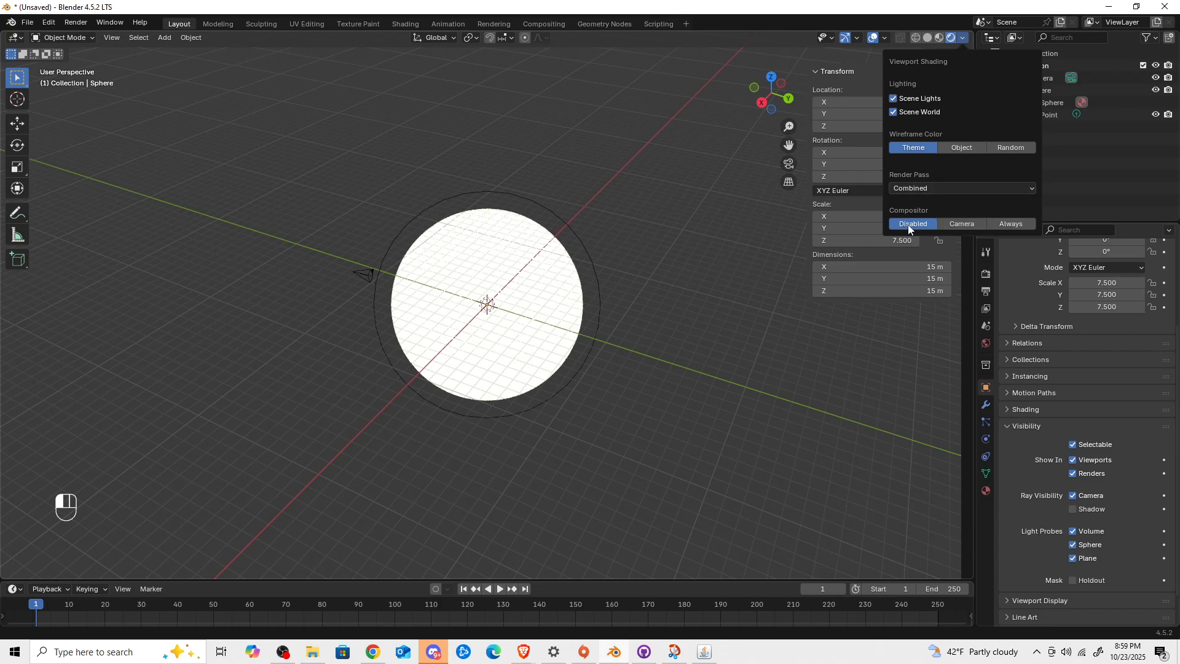
click(1013, 224)
scroll(401, 267, down, 4)
mouse_move(430, 271)
middle_down()
mouse_move(544, 274)
mouse_move(415, 289)
mouse_move(497, 285)
middle_up()
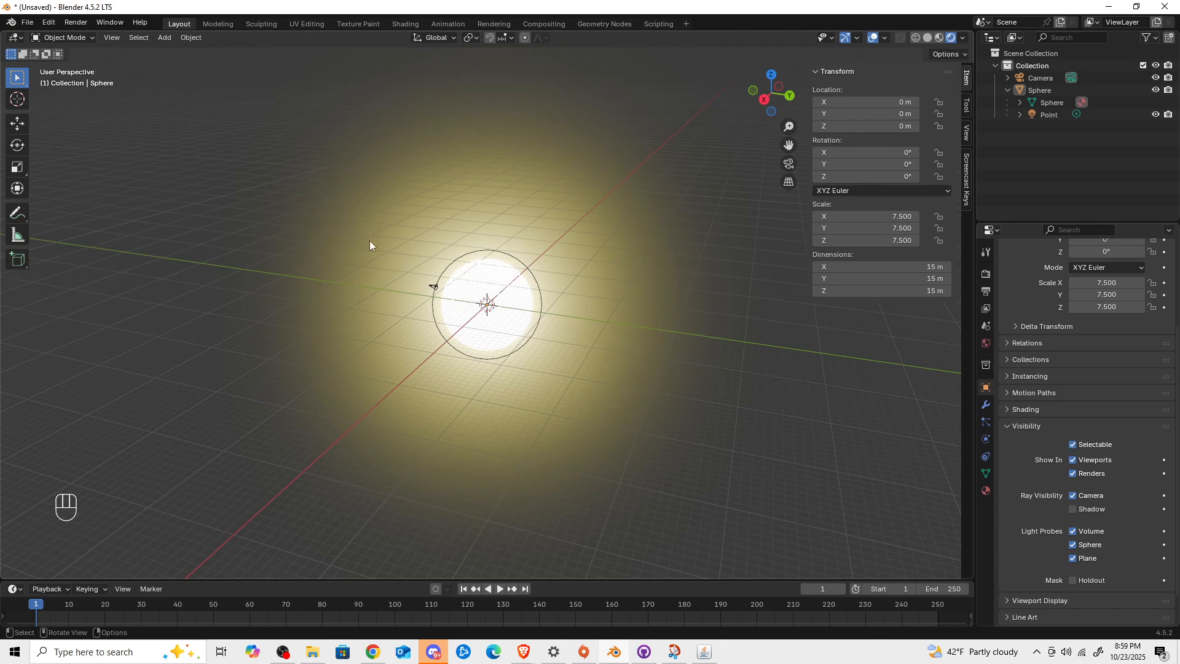
Set the world background color to black
click(985, 345)
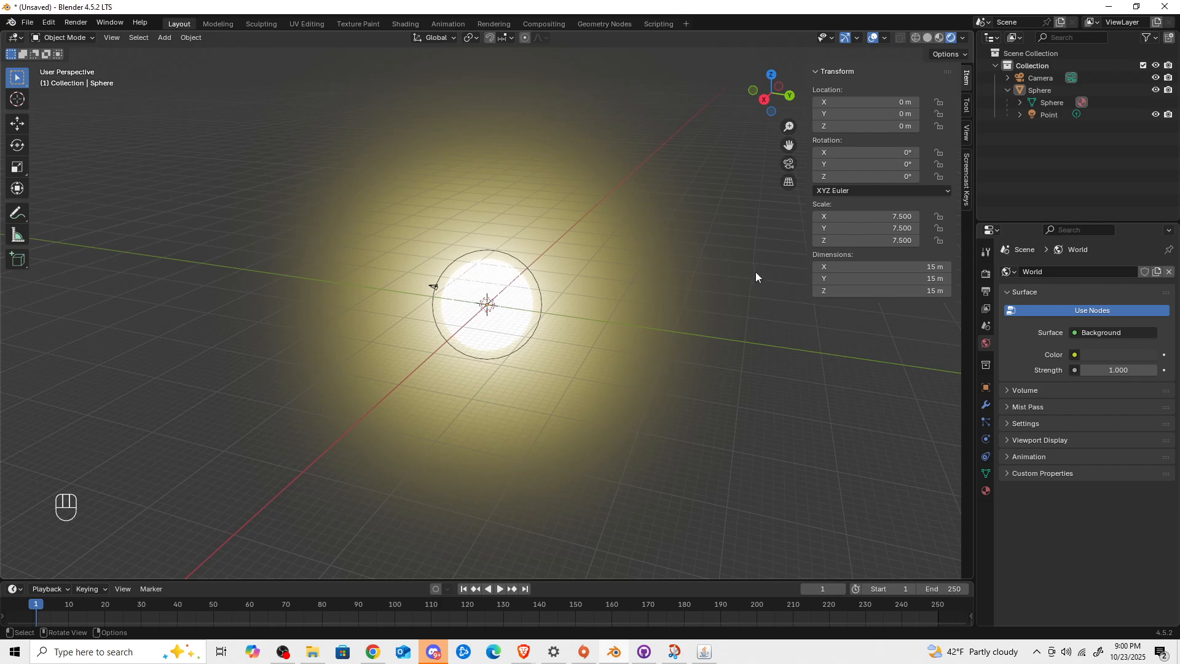
click(1130, 354)
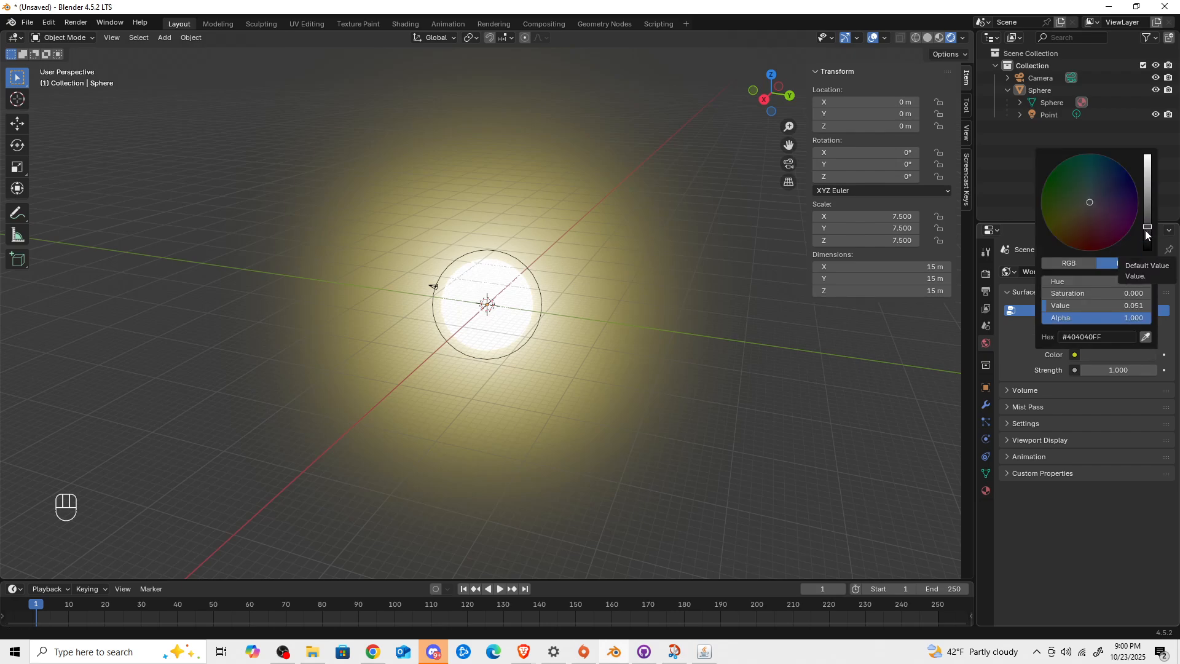
drag(1145, 230, 1147, 252)
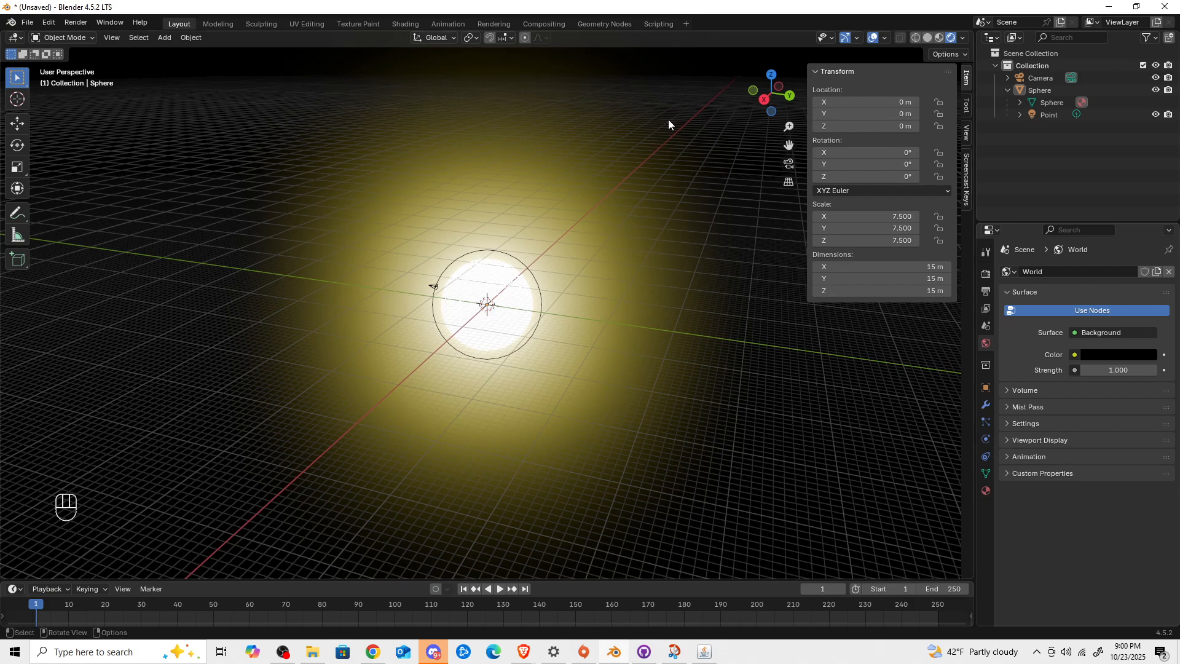
Hide the viewport overlays to inspect the sun's glow against the background, and show them again
click(872, 39)
middle_drag(585, 297, 559, 307)
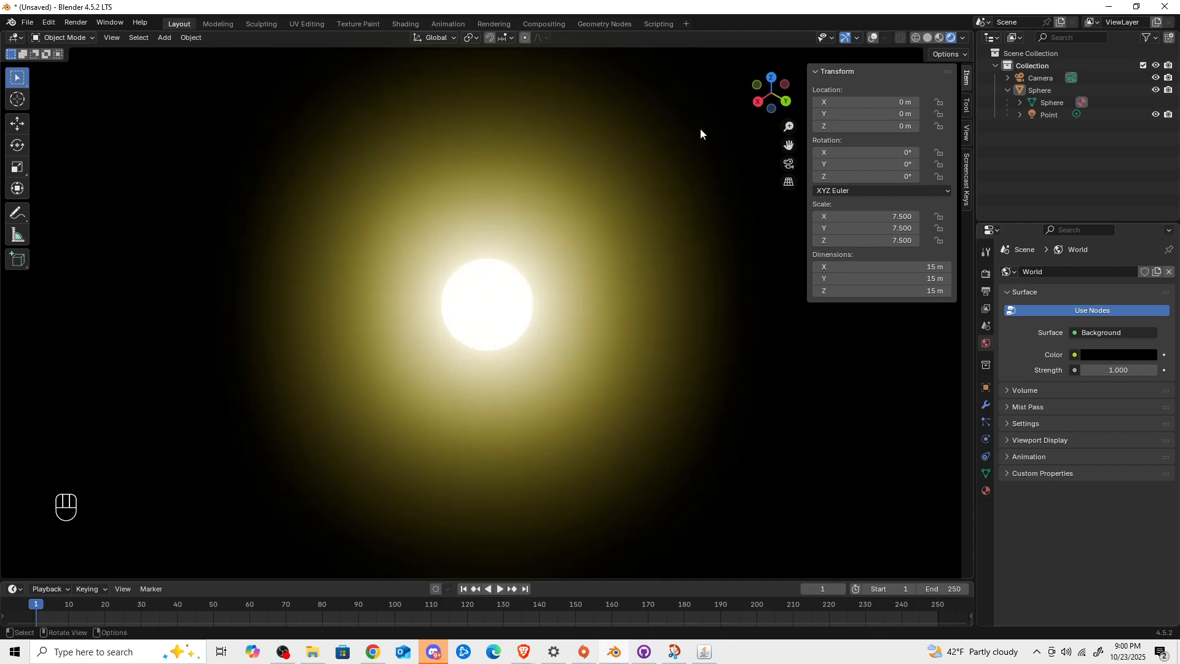
click(872, 38)
middle_drag(534, 413, 573, 396)
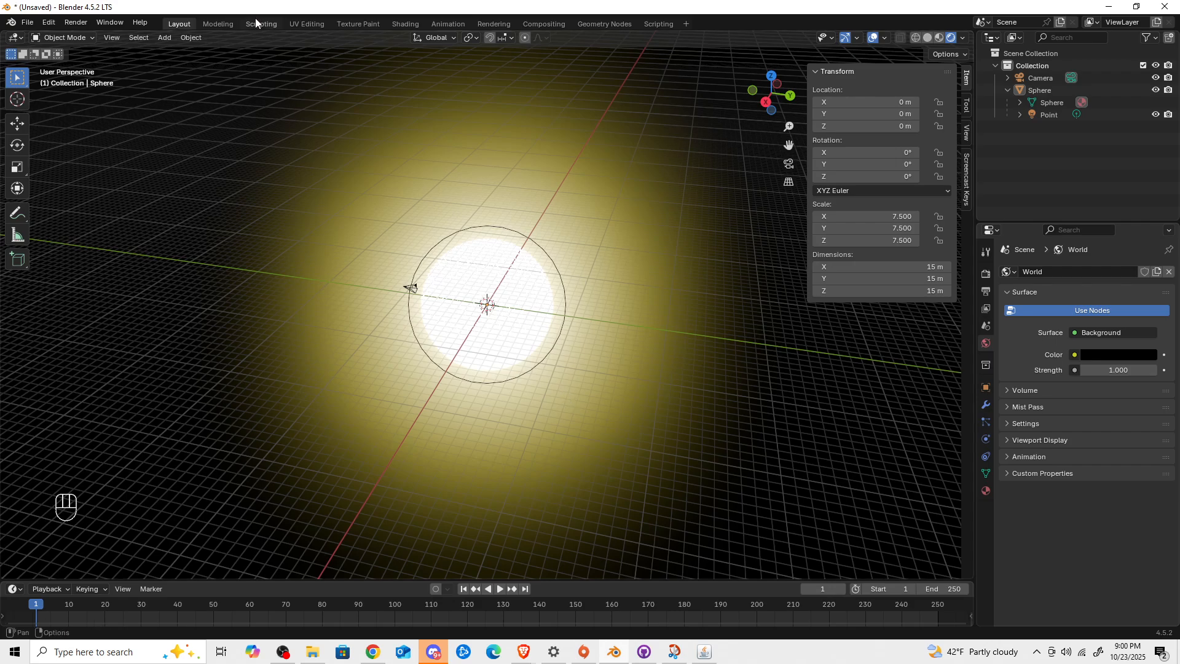
Switch to the Shading workspace and set the shader editor's type to World
click(398, 24)
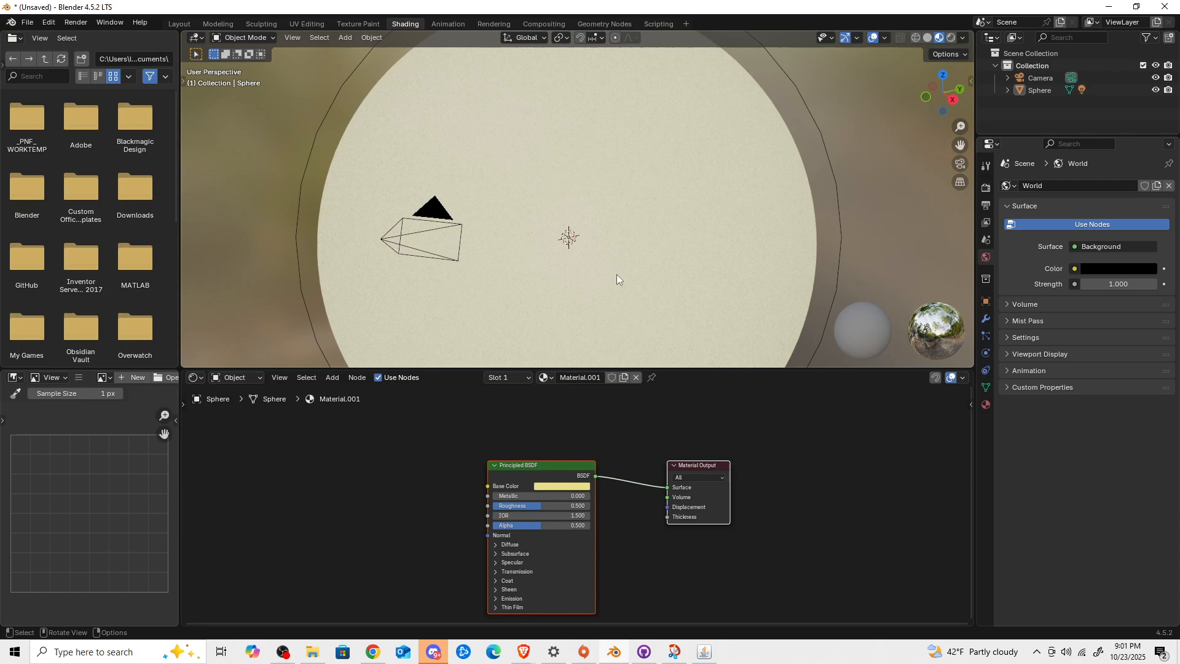
scroll(564, 244, down, 2)
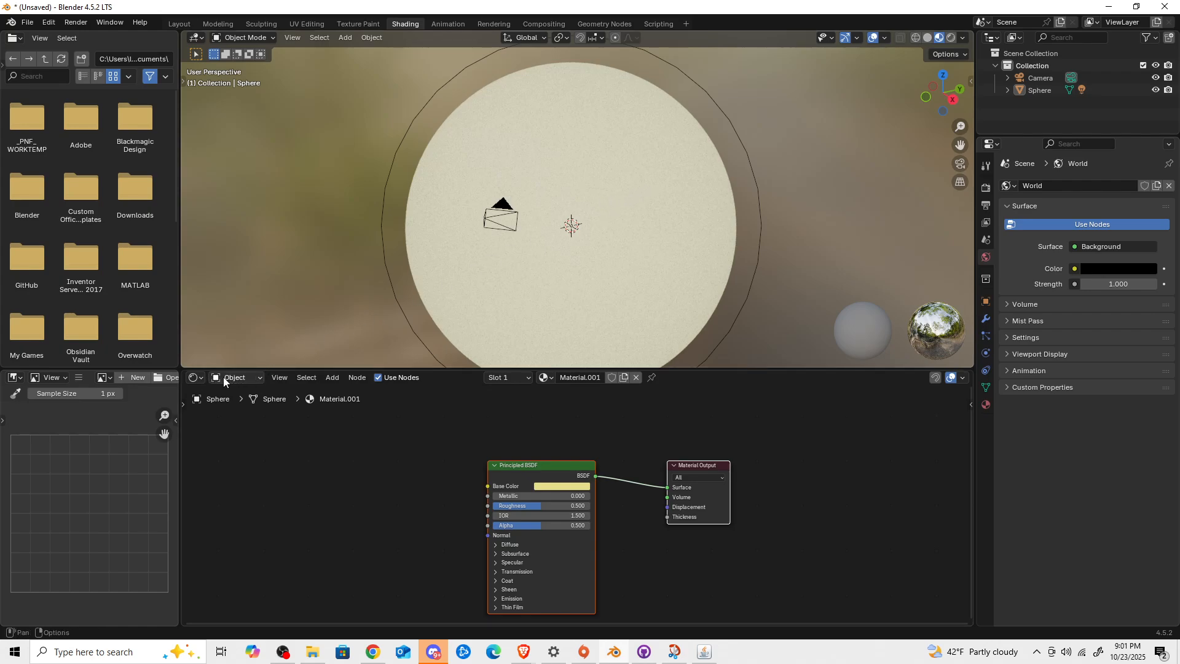
click(259, 378)
click(253, 378)
click(234, 422)
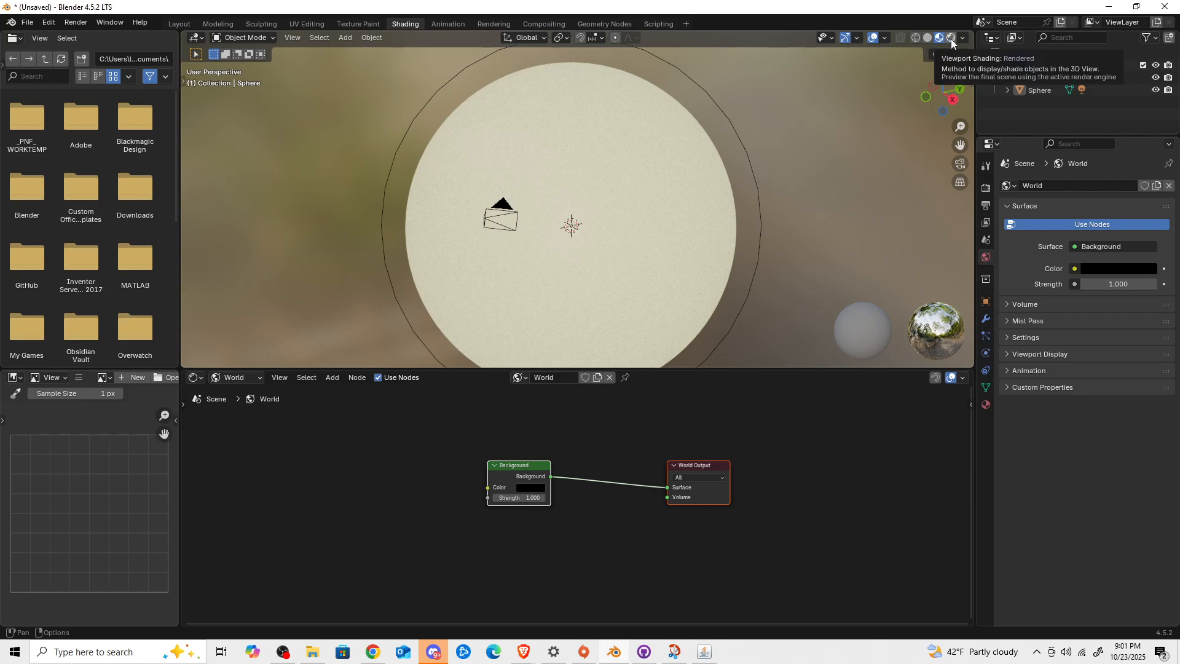
Set the Shading workspace's viewport to Rendered shading with the Compositor option set to Always
click(951, 38)
scroll(740, 218, down, 6)
scroll(739, 214, up, 4)
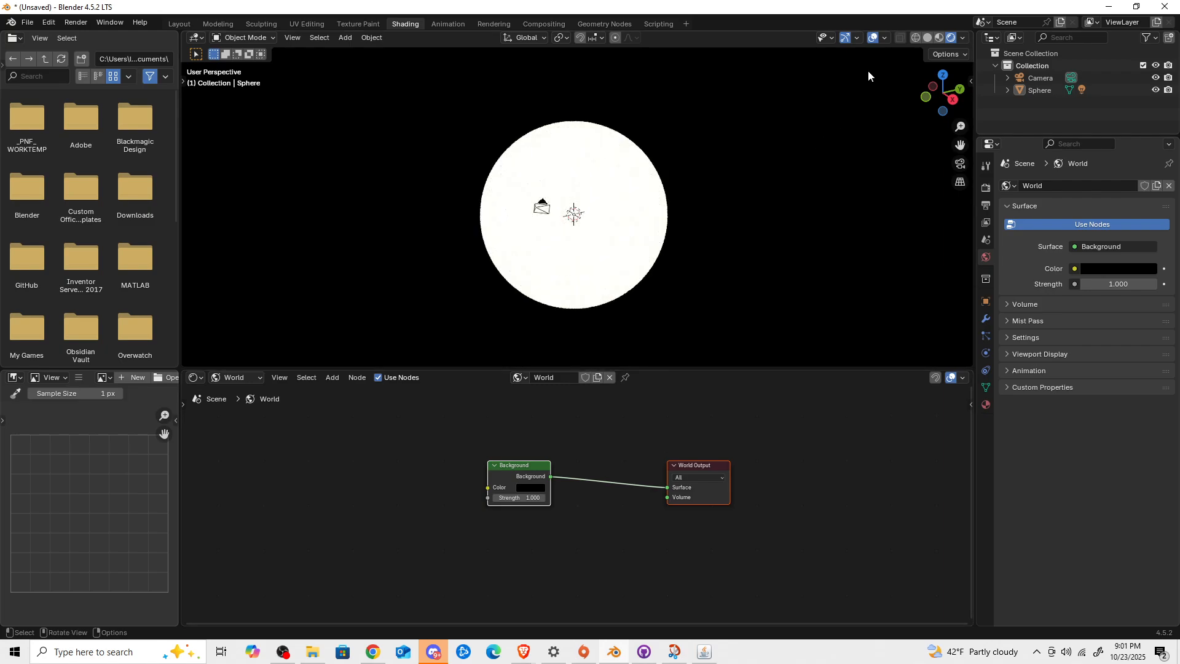
click(939, 38)
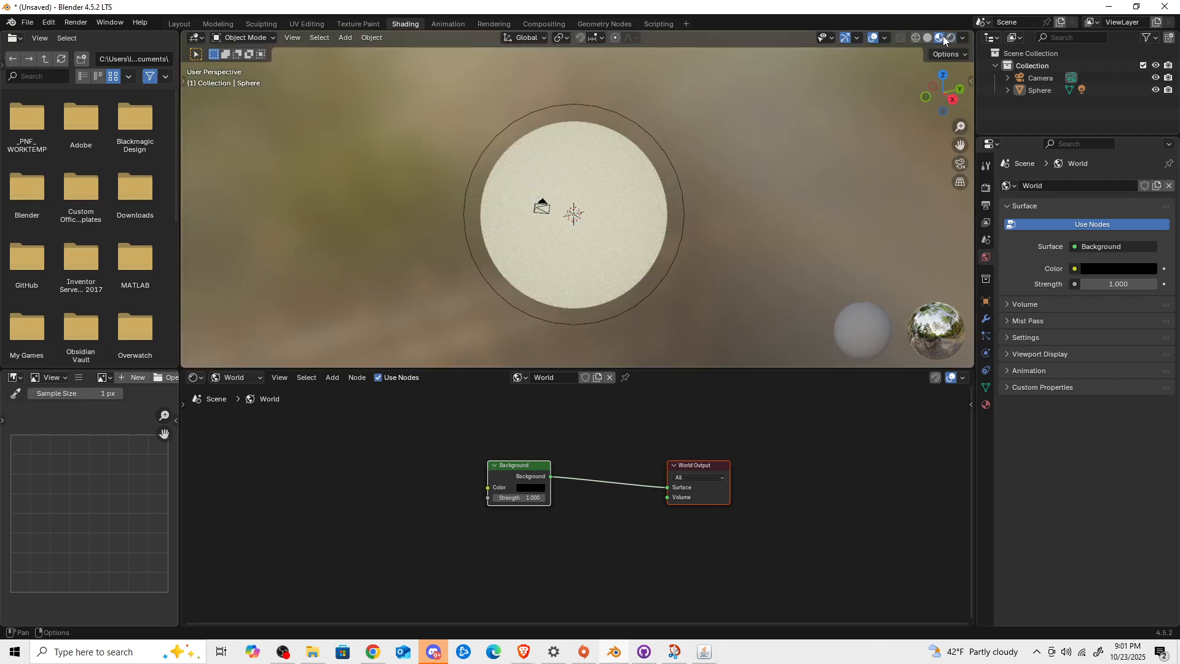
click(953, 39)
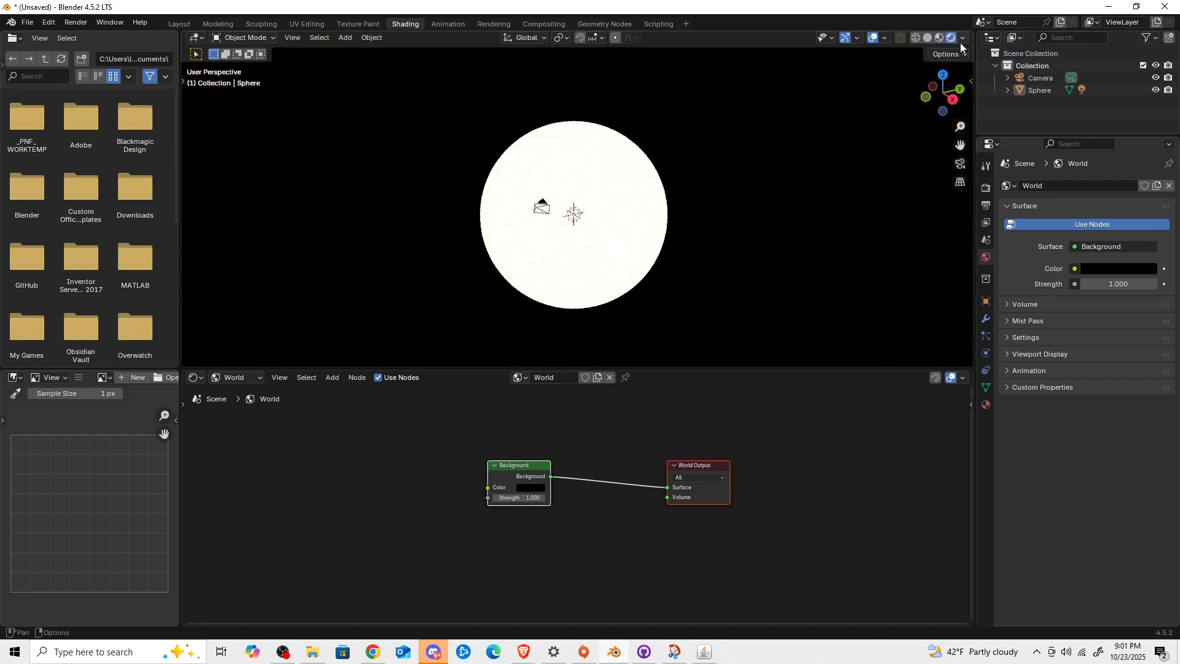
click(963, 39)
click(962, 39)
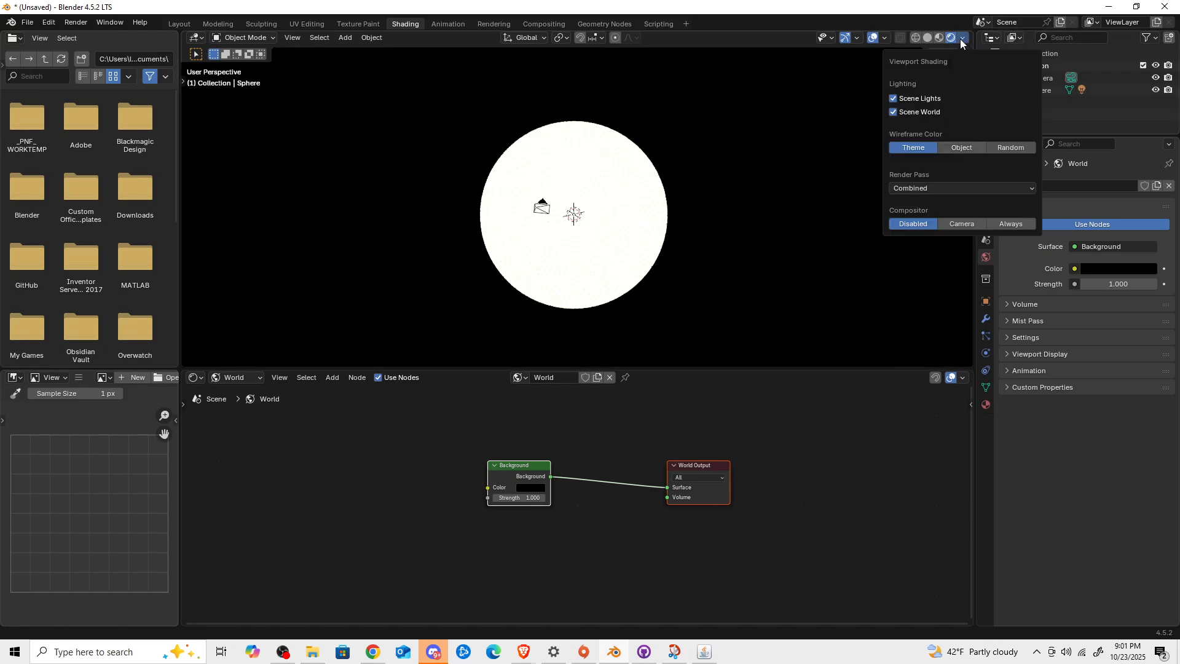
click(1030, 225)
scroll(489, 203, down, 5)
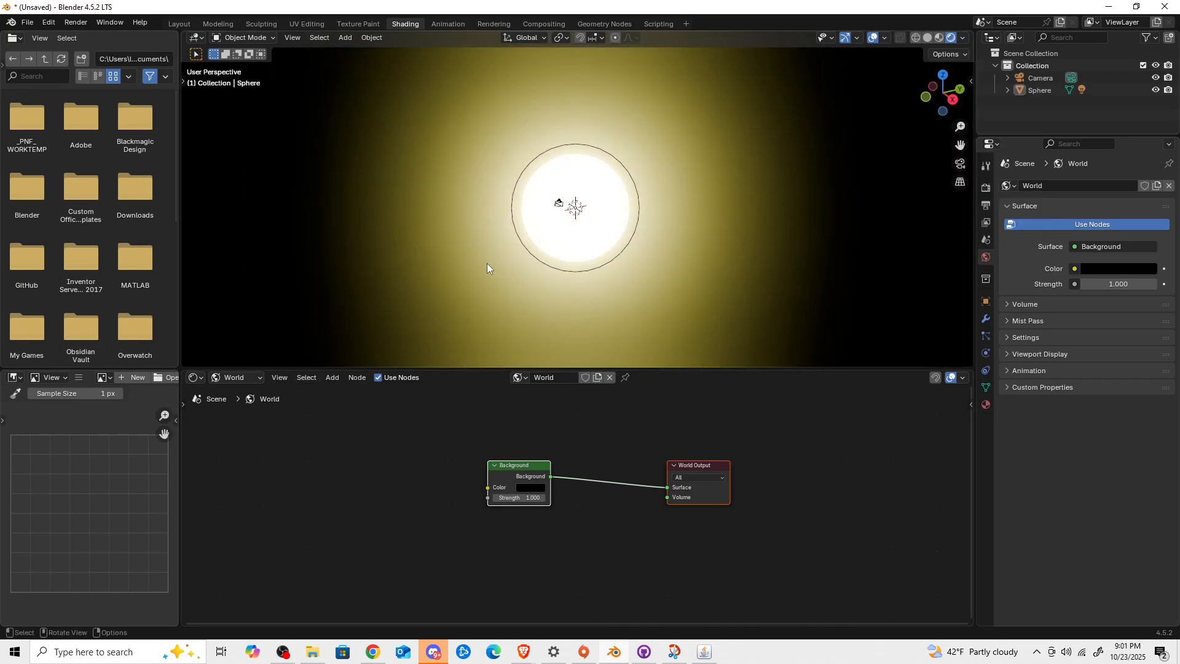
Add a Voronoi Texture node and connect its Distance output to the Background node's Color input
scroll(493, 208, up, 2)
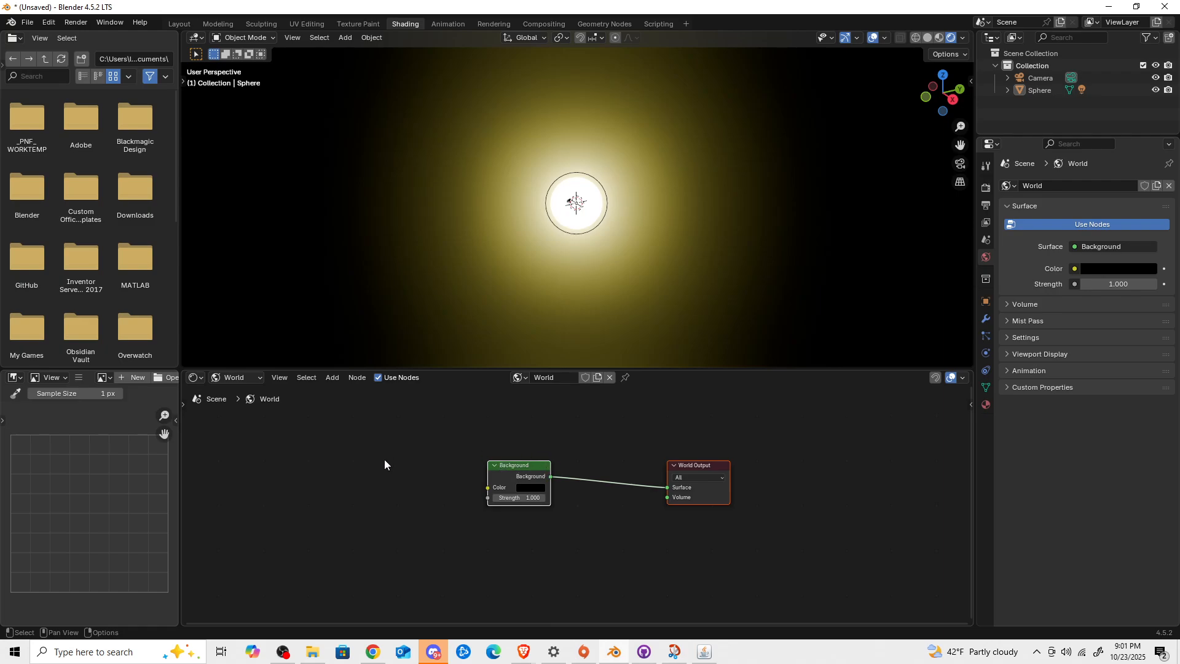
click(381, 475)
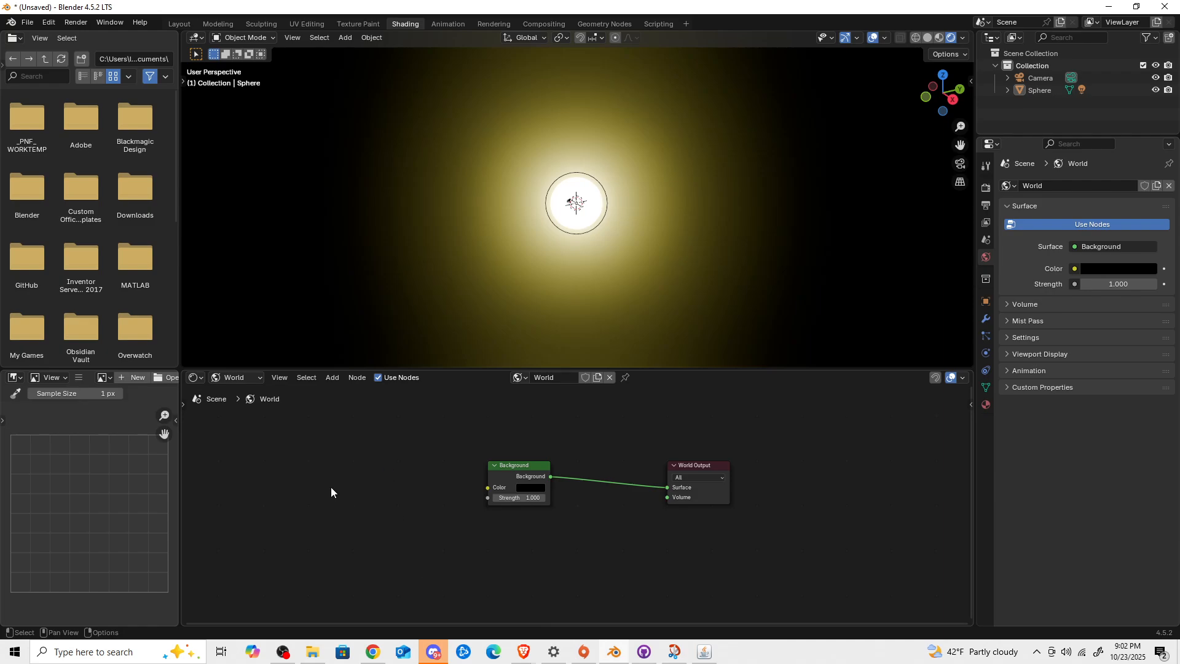
key(shift)
key(shift+a)
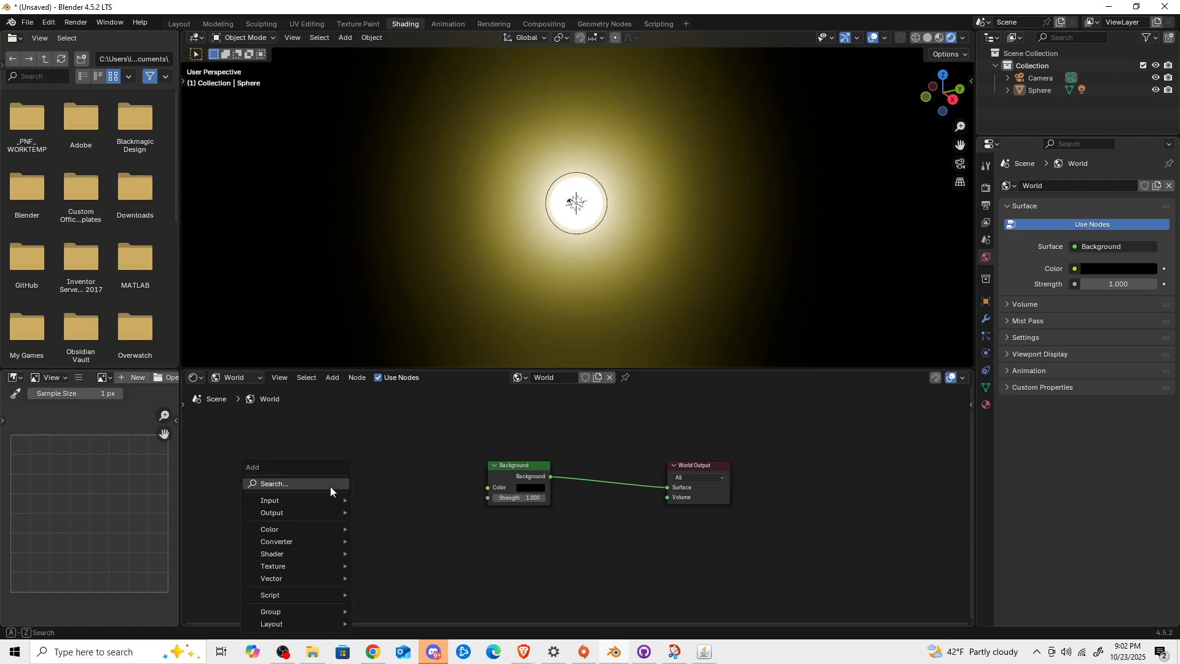
text(vor)
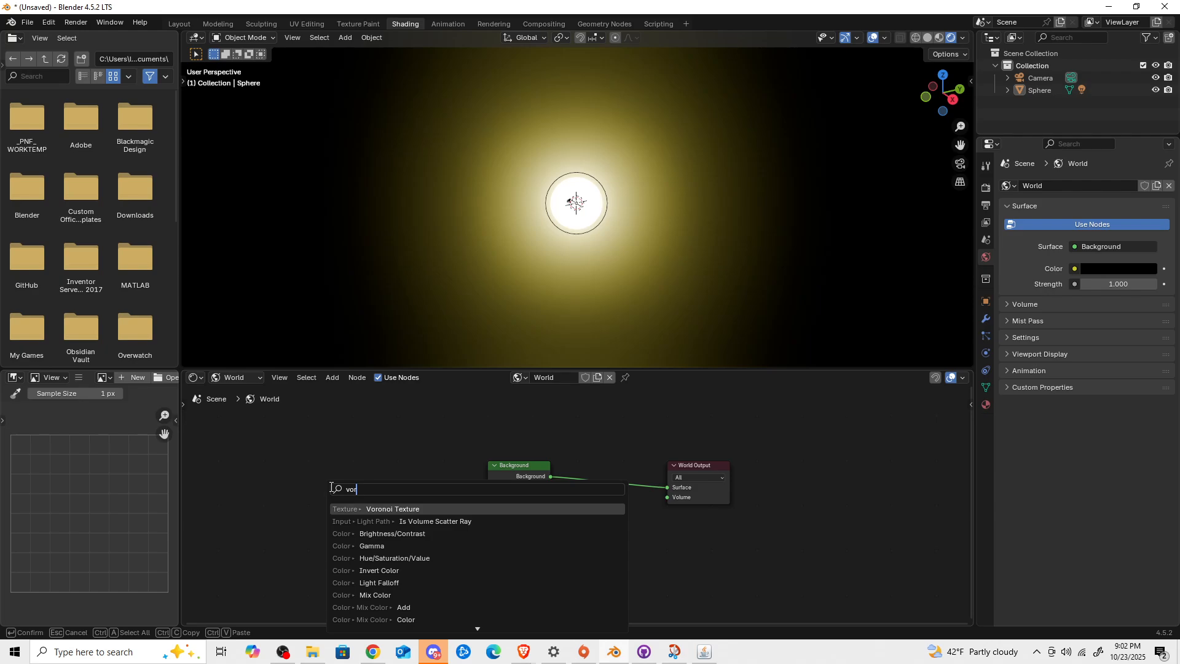
click(361, 509)
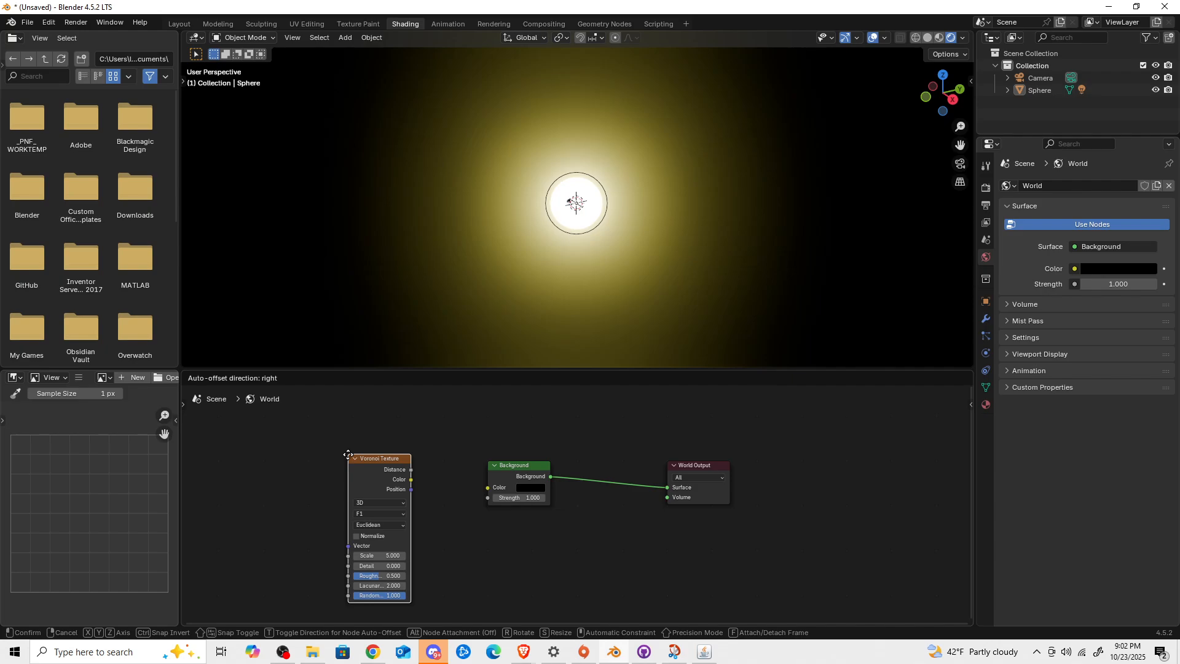
click(348, 454)
drag(412, 470, 493, 493)
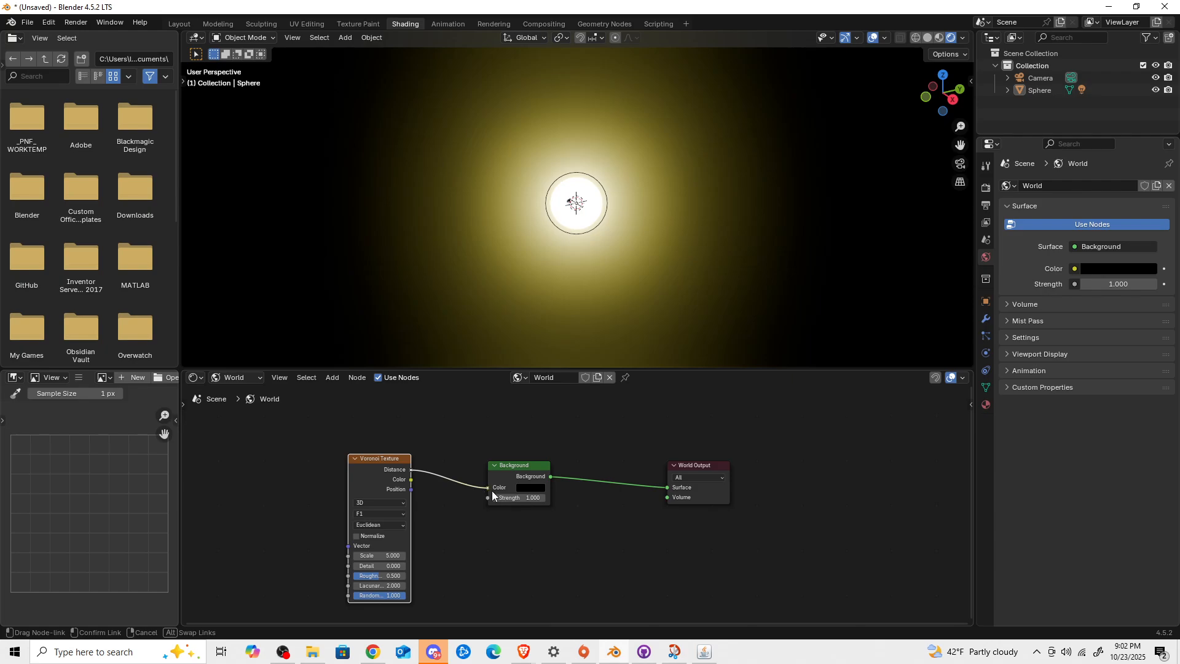
drag(491, 491, 492, 491)
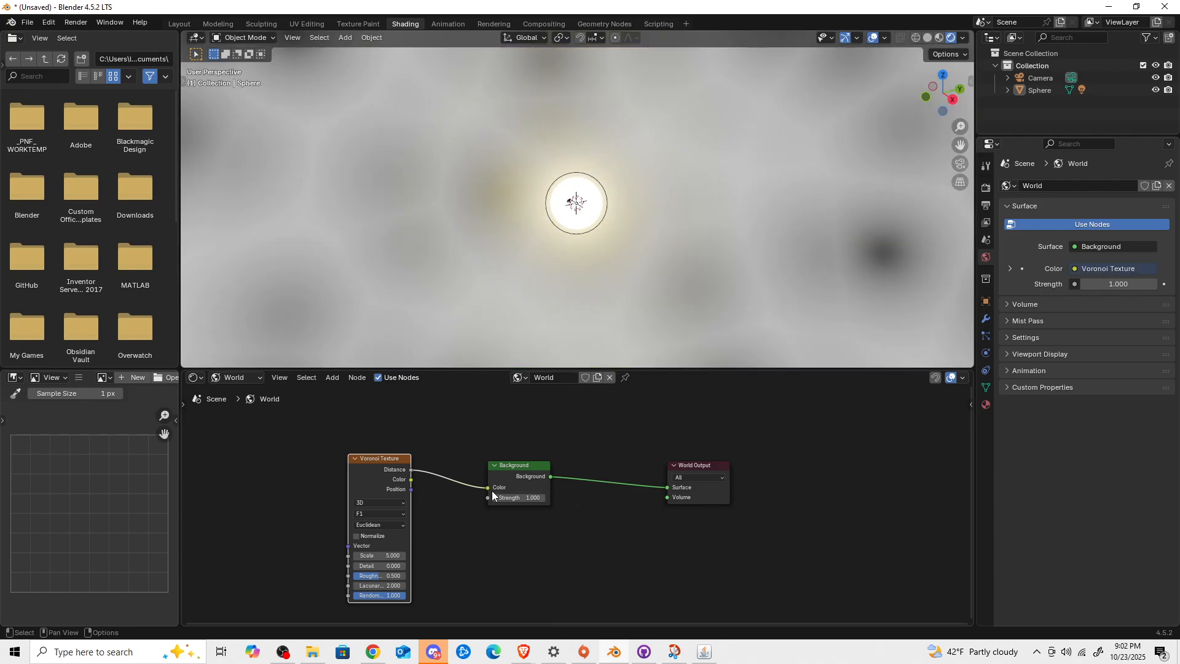
Set the Voronoi Texture's Scale to 200 and check the pattern around the sun from other angles
middle_drag(437, 198, 502, 214)
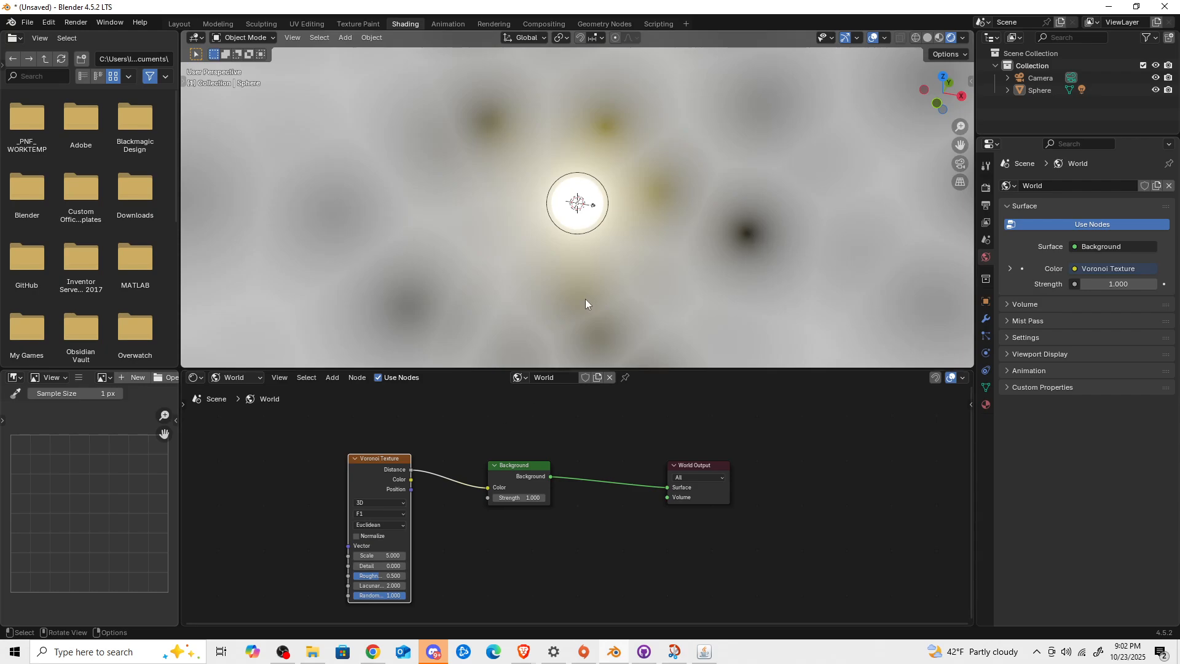
click(393, 555)
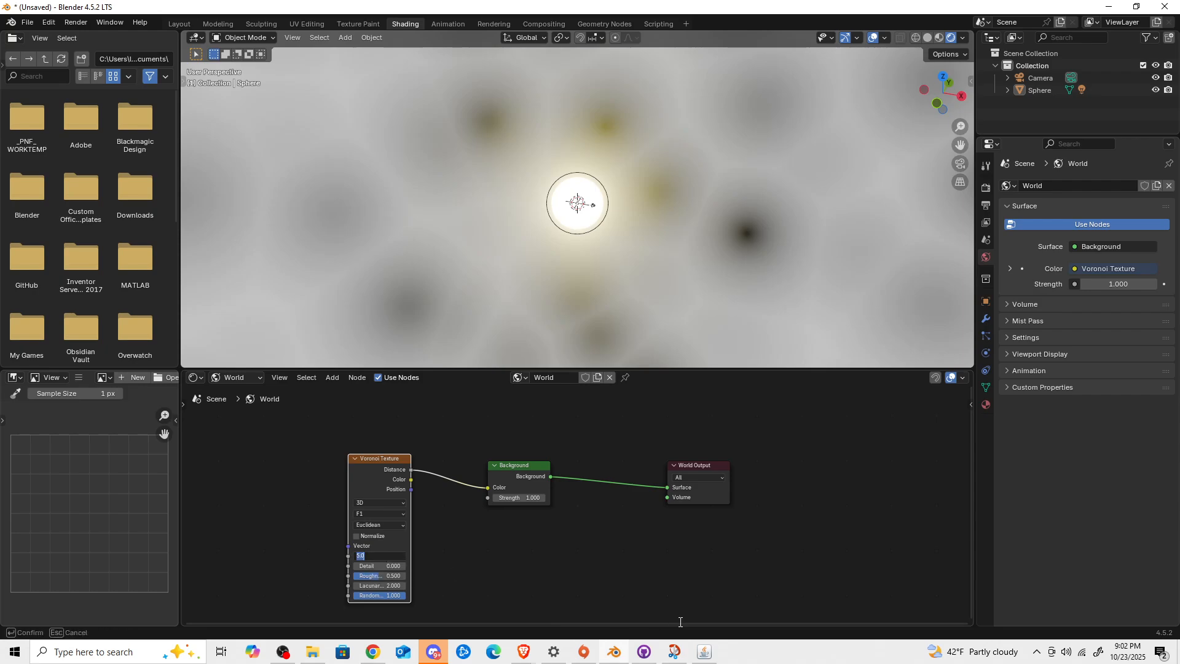
text(200)
key(Return)
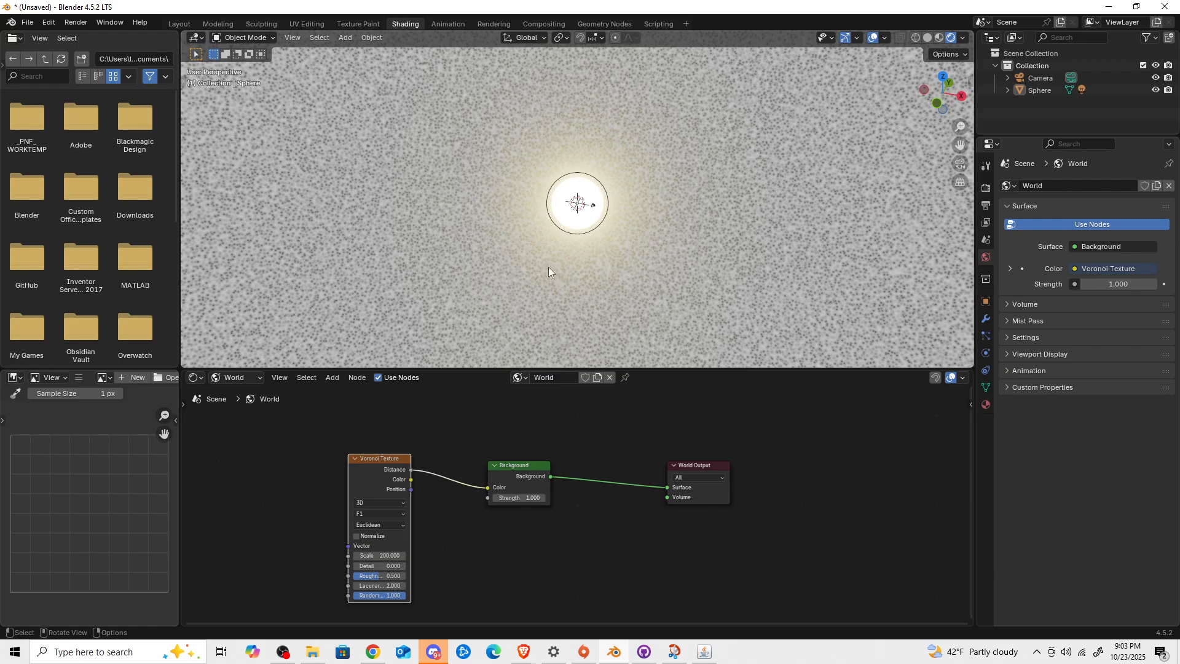
middle_drag(684, 209, 559, 231)
mouse_move(608, 212)
middle_down()
mouse_move(696, 189)
mouse_move(734, 149)
mouse_move(669, 109)
mouse_move(533, 109)
mouse_move(430, 149)
mouse_move(526, 226)
middle_up()
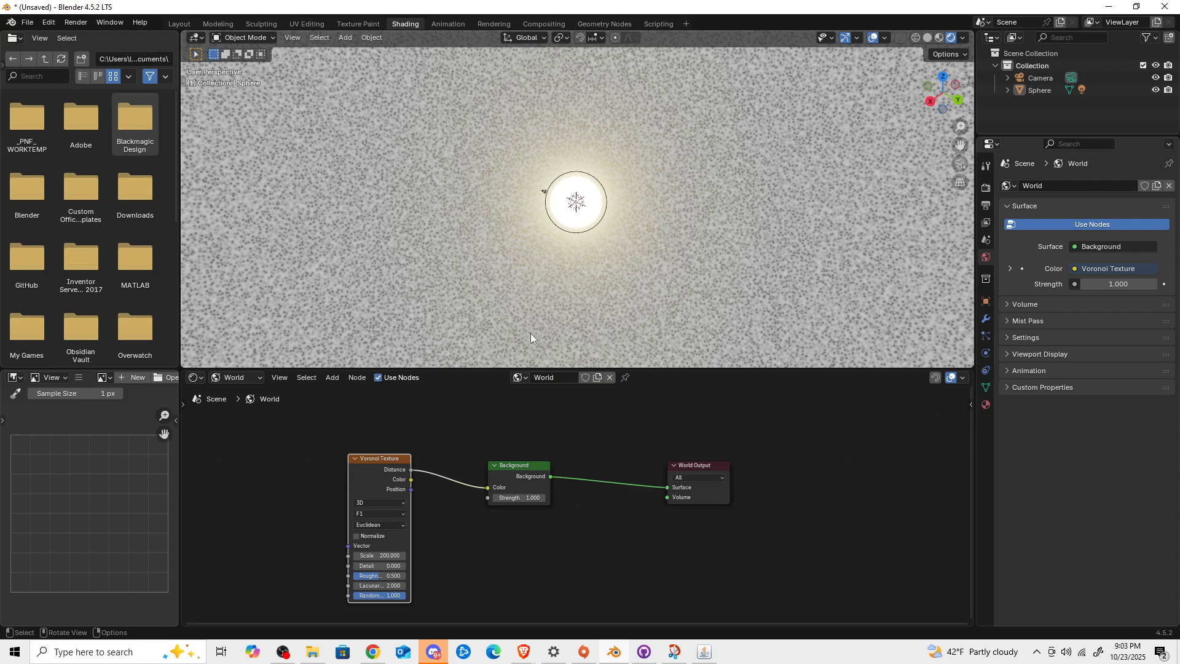
Insert a Map Range node into the link between the Voronoi Texture and Background nodes, making room for it
drag(375, 459, 335, 472)
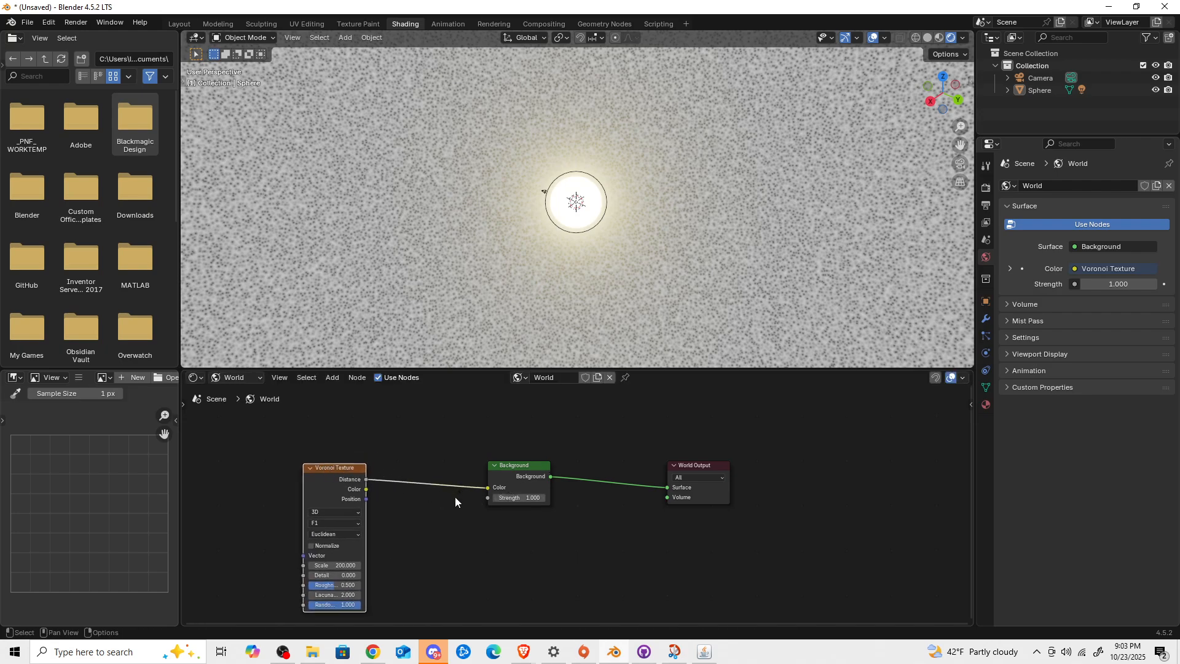
key(shift+a)
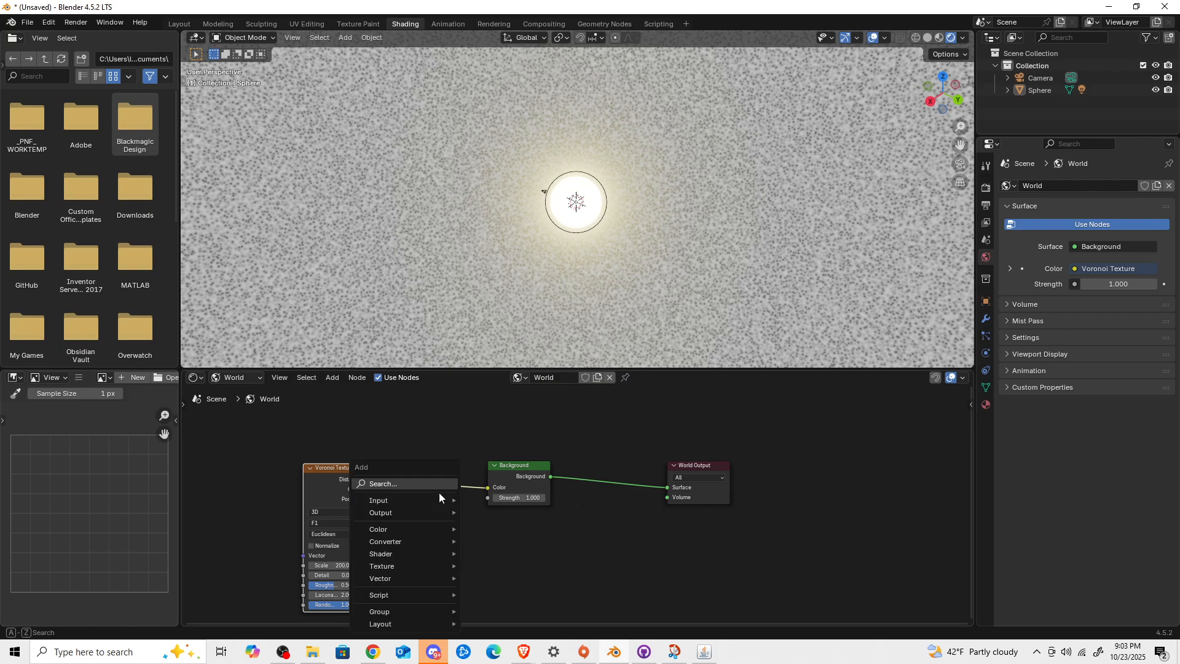
text(m)
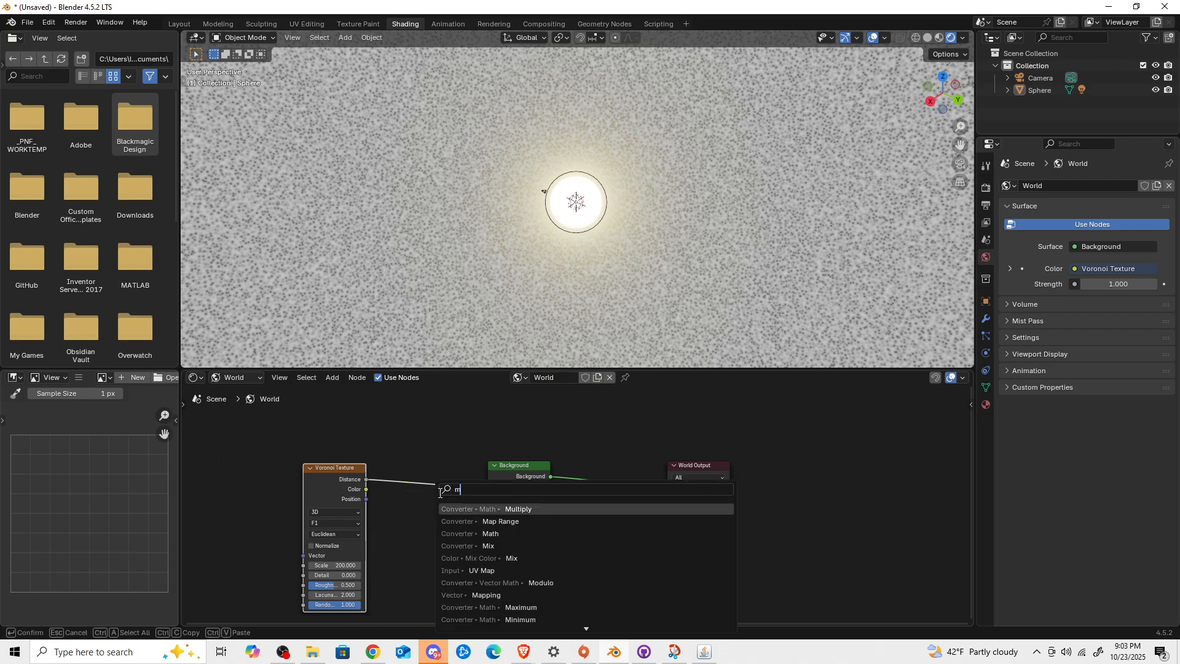
text(ap rang)
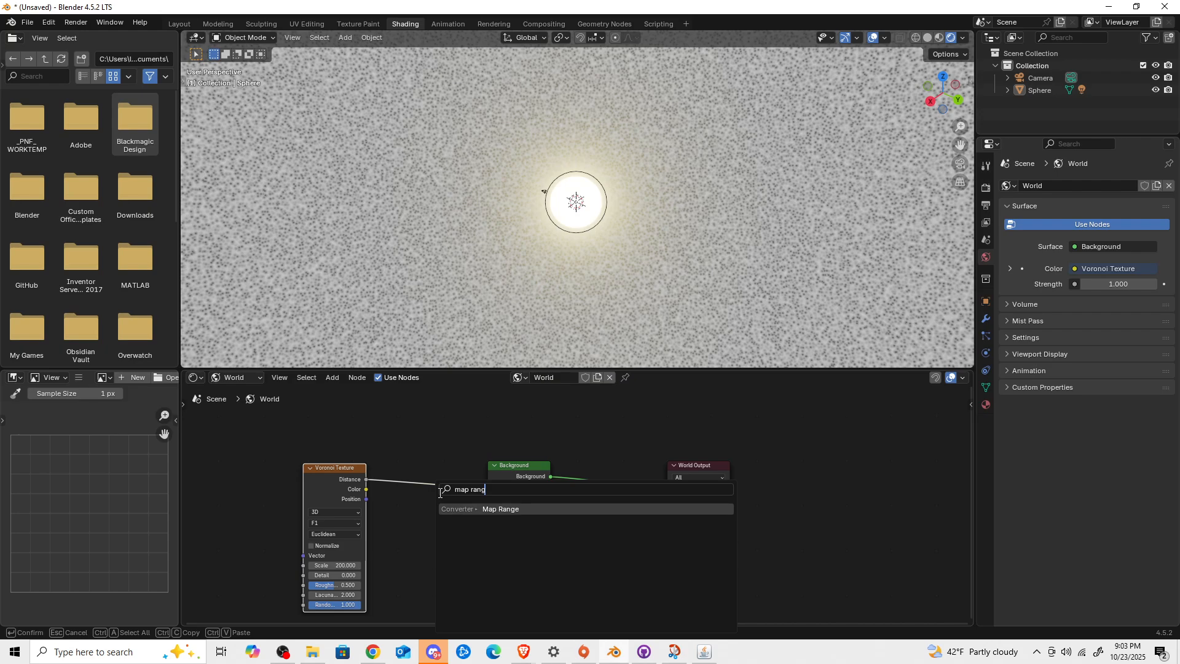
key(Return)
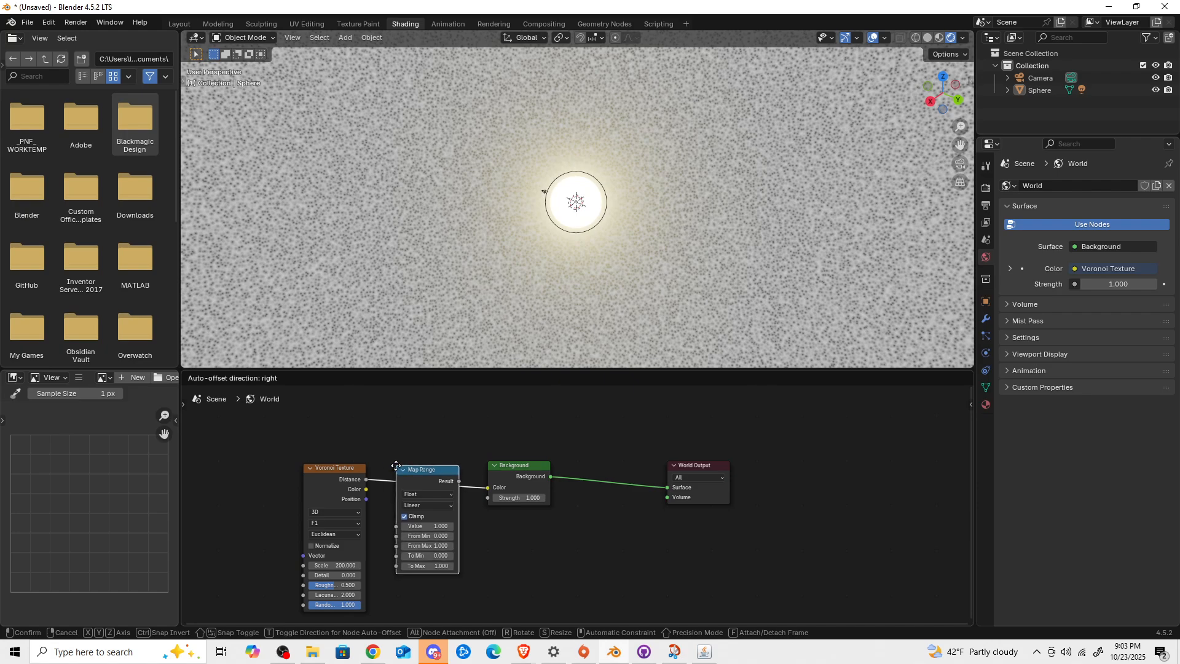
click(424, 469)
drag(420, 471, 418, 454)
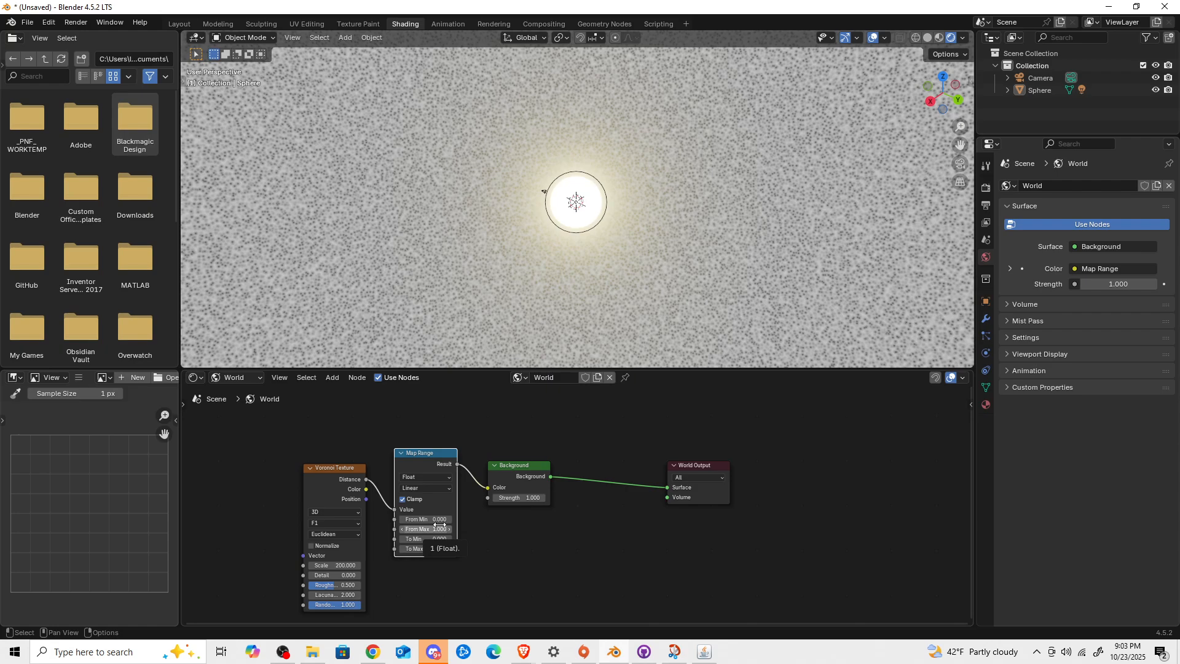
Set the Map Range node's From Min to 0.05 and From Max to 0
click(439, 520)
text(0.05)
key(Return)
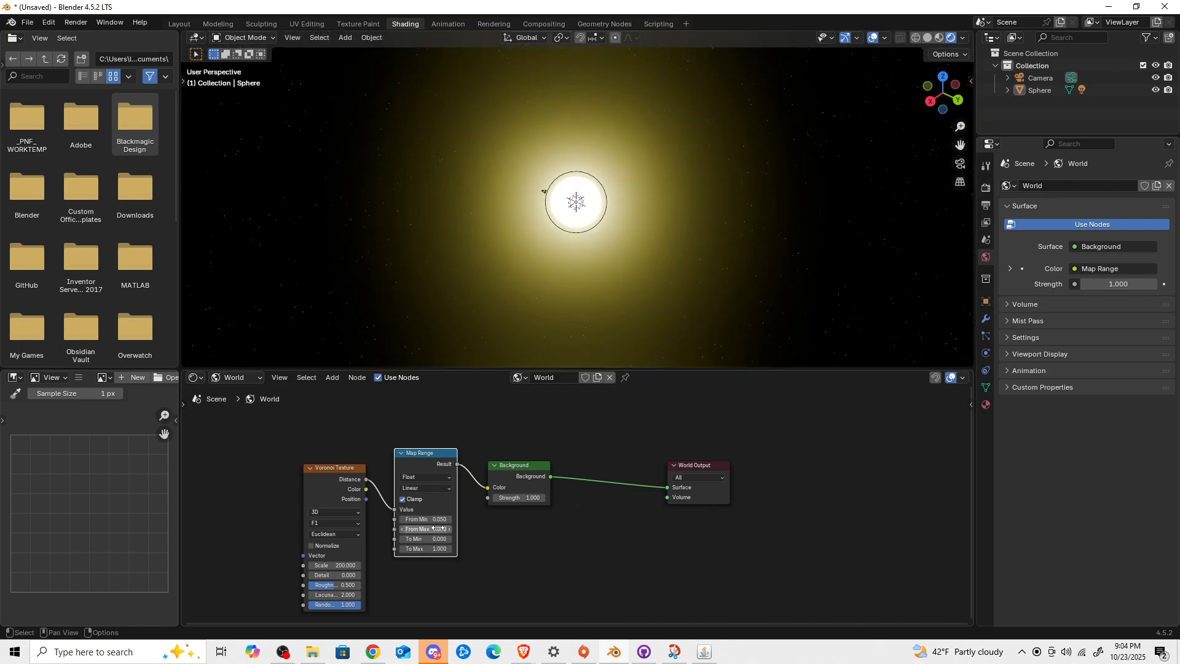
key(BackSpace)
Inspect the star background and set the viewport's Compositor option to Disabled
middle_drag(768, 302, 727, 332)
middle_drag(636, 299, 685, 222)
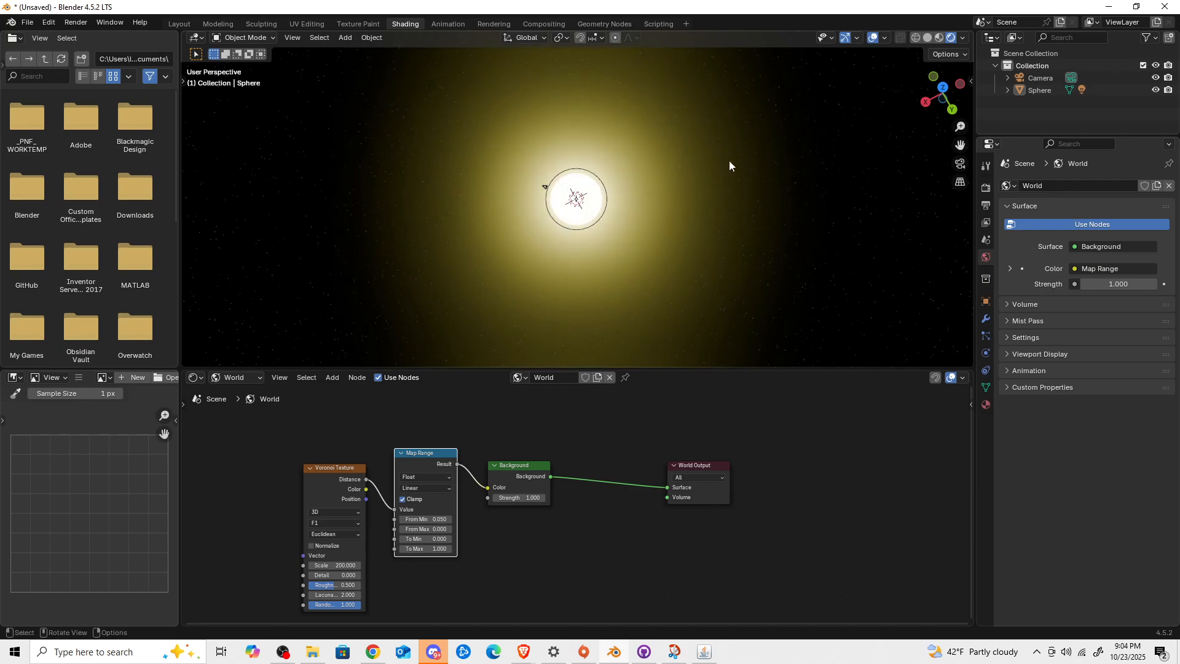
click(963, 38)
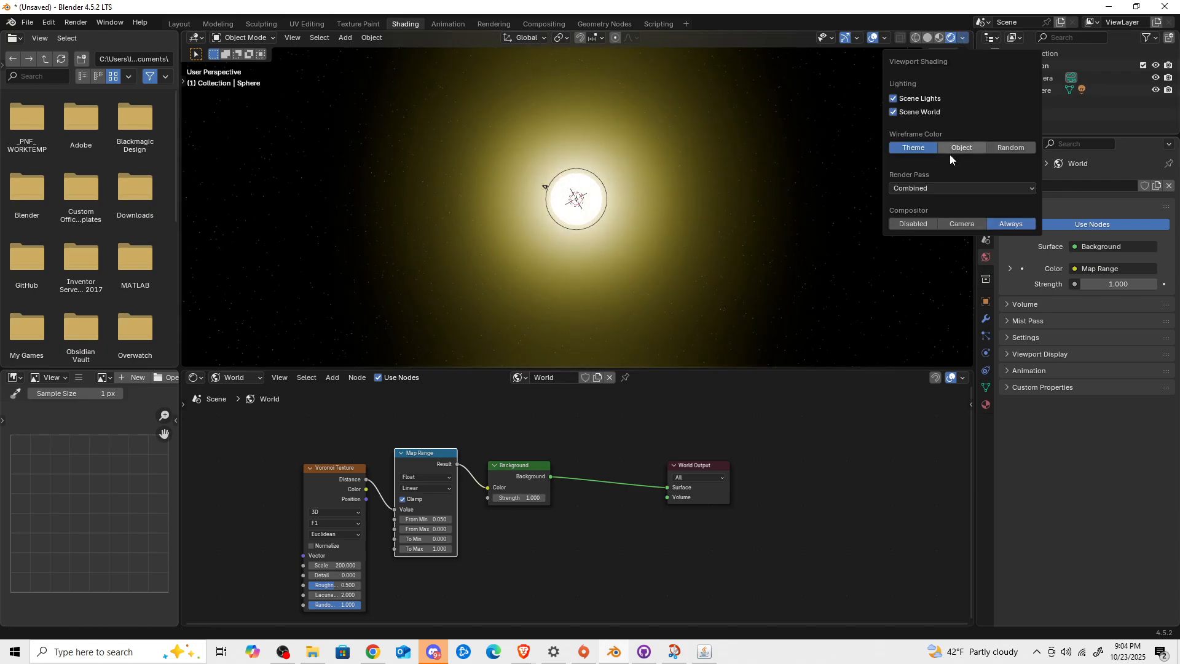
click(915, 224)
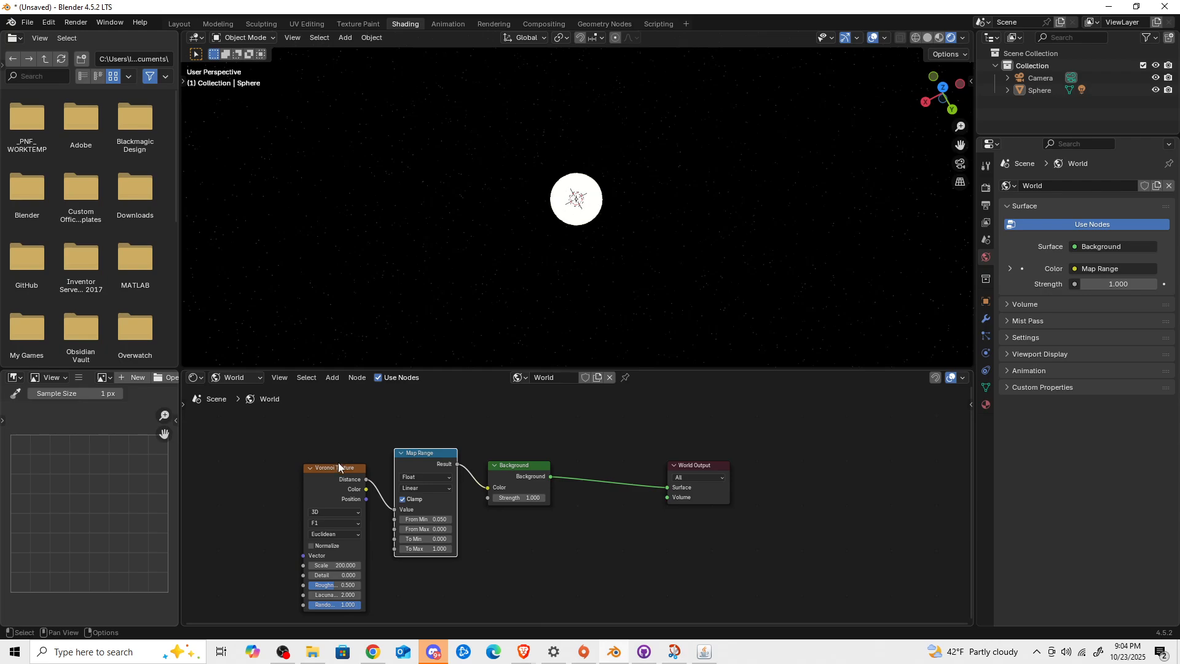
Align the Voronoi Texture node beside Map Range and set its feature output to Smooth F1
drag(338, 467, 326, 453)
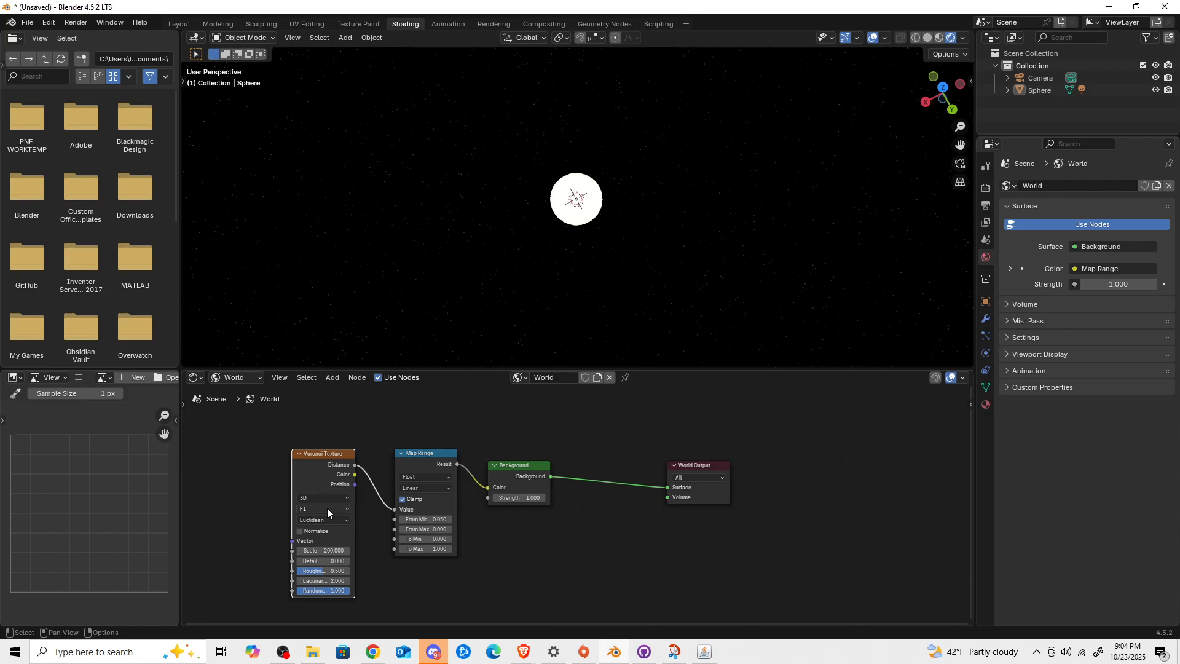
click(328, 509)
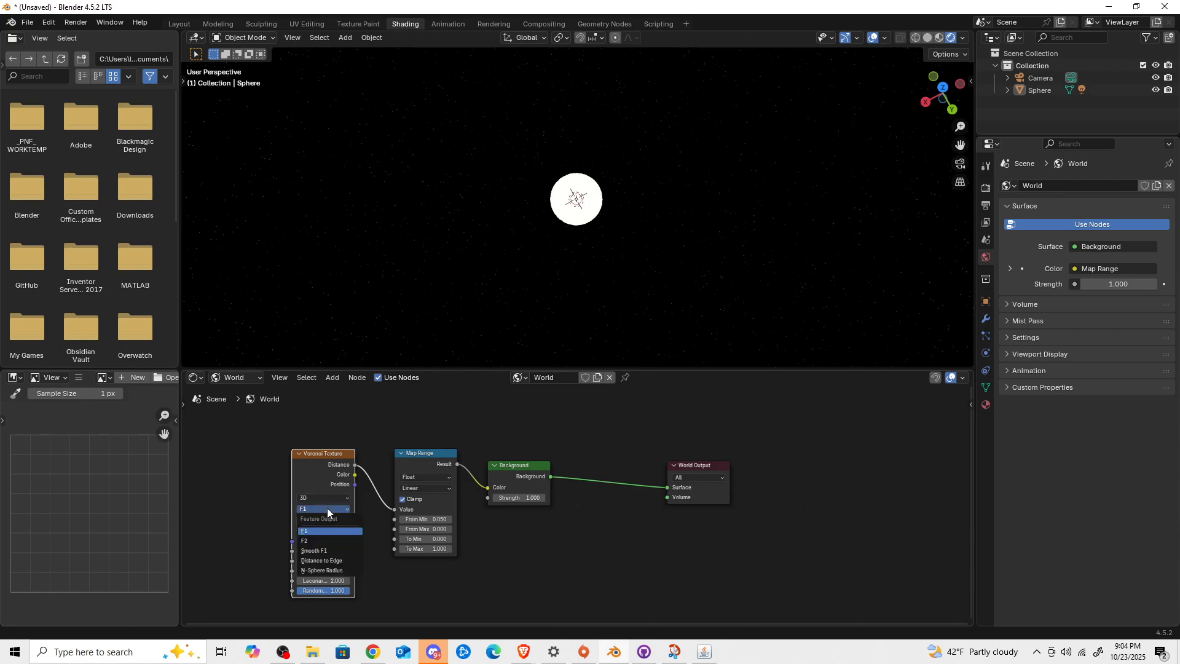
click(328, 549)
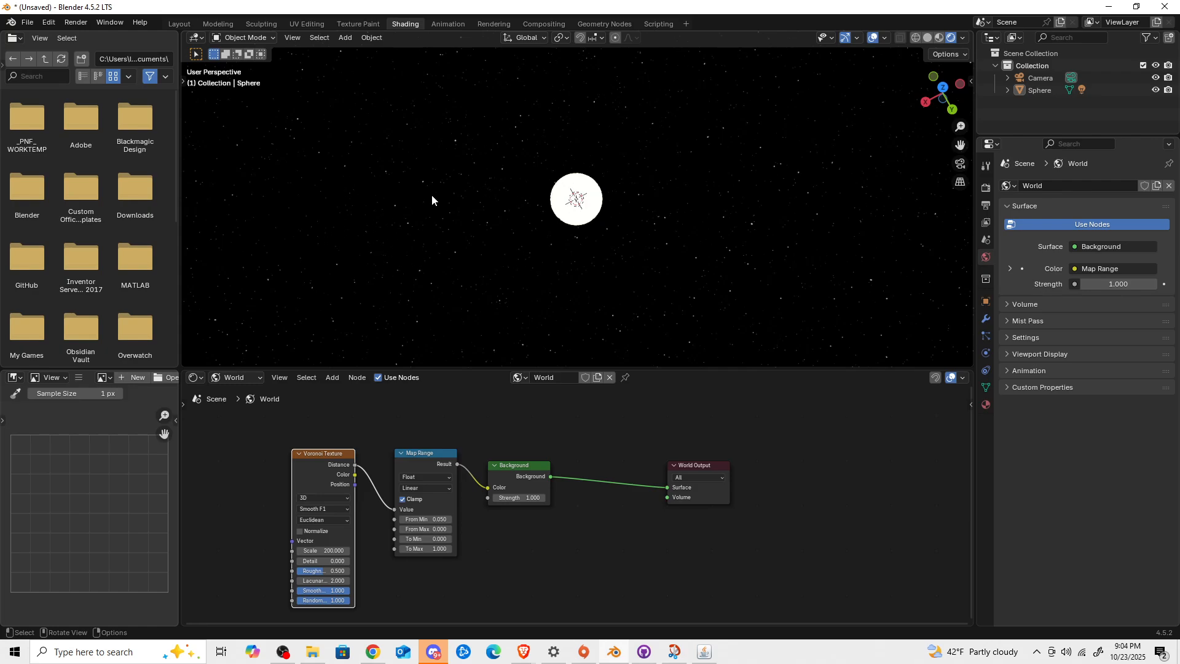
middle_drag(418, 196, 519, 237)
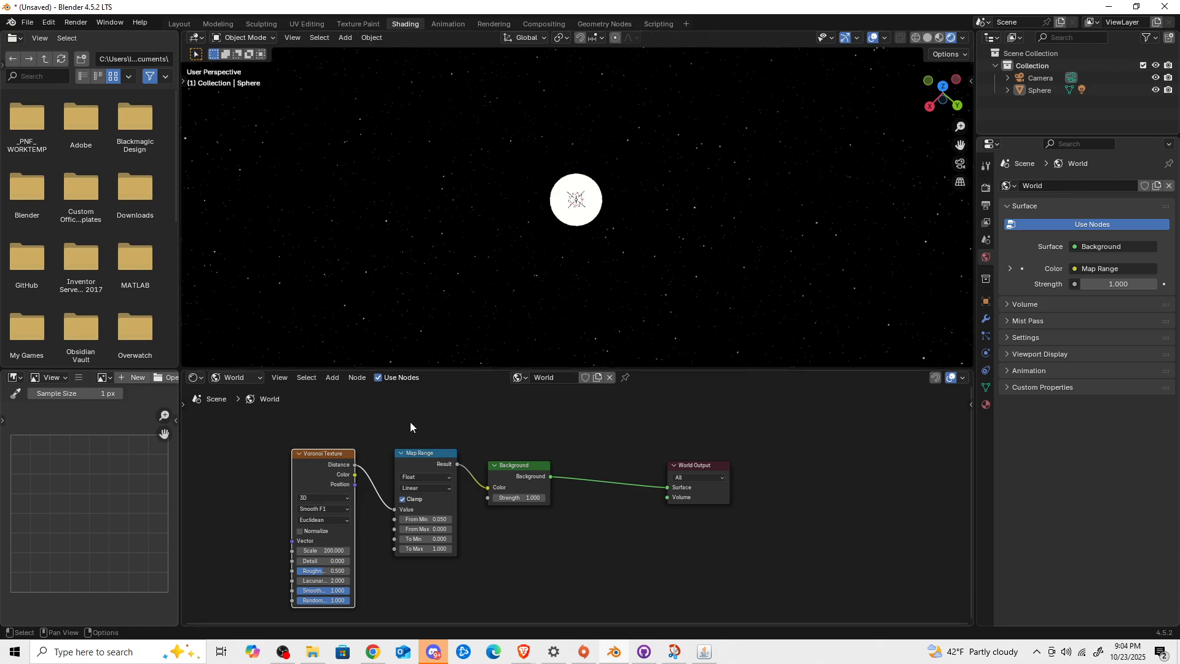
Enlarge the shader editor area and move the whole world node chain up to free space below it
scroll(418, 428, down, 1)
drag(438, 373, 443, 319)
drag(296, 402, 812, 601)
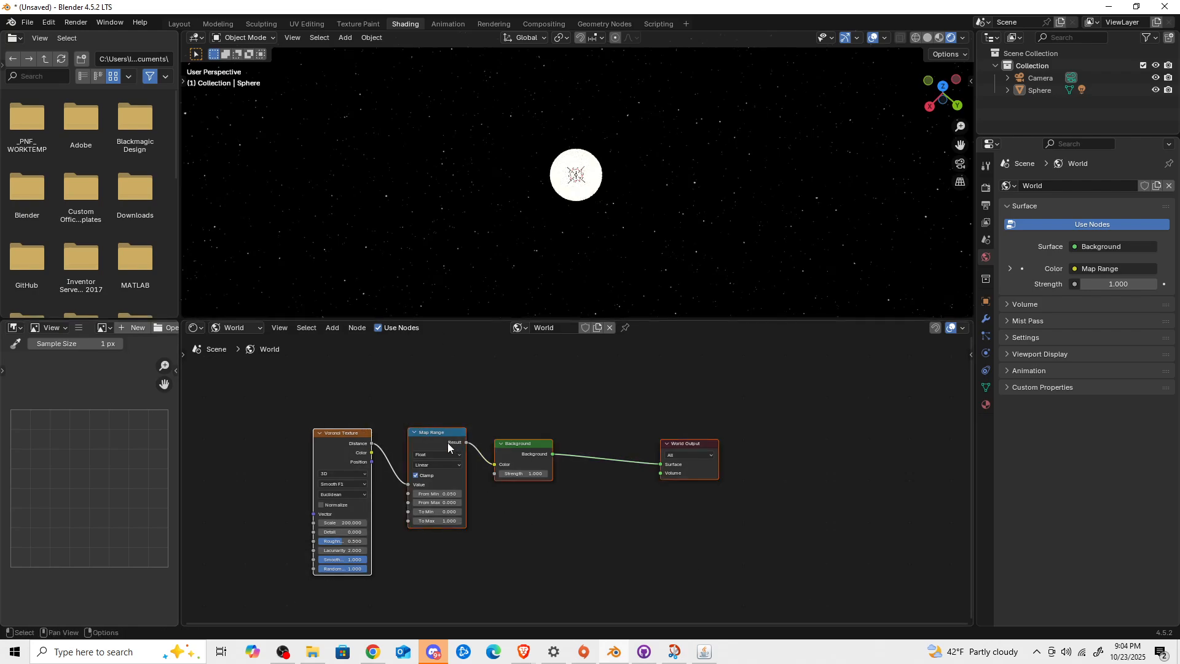
drag(441, 433, 422, 370)
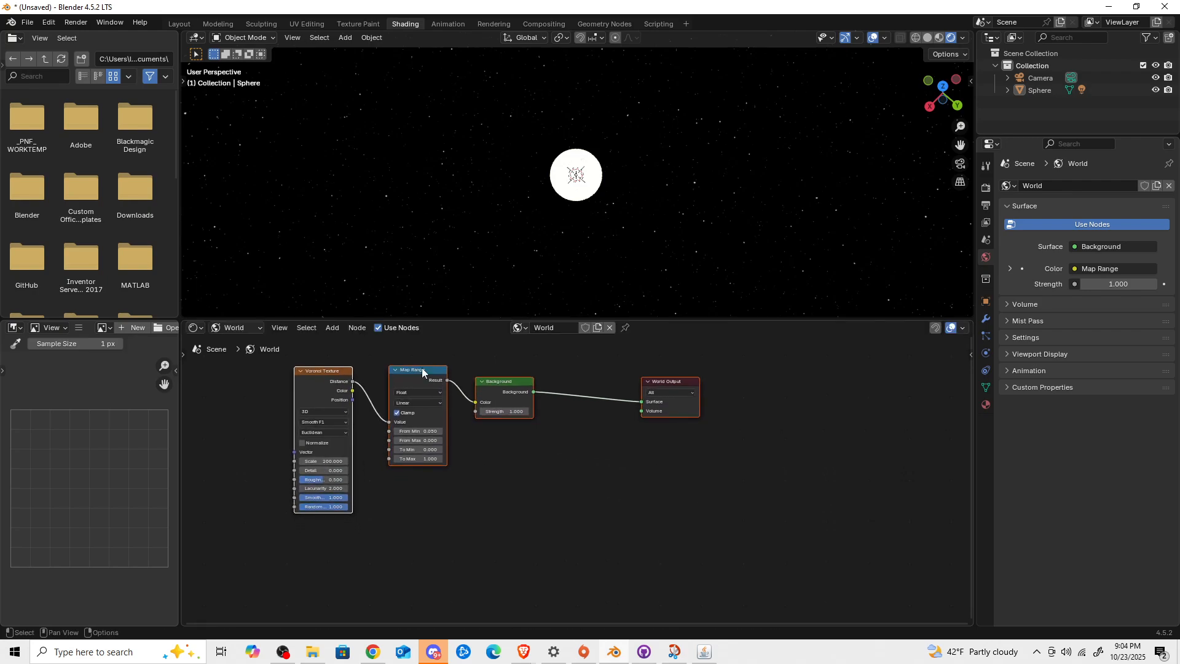
click(534, 482)
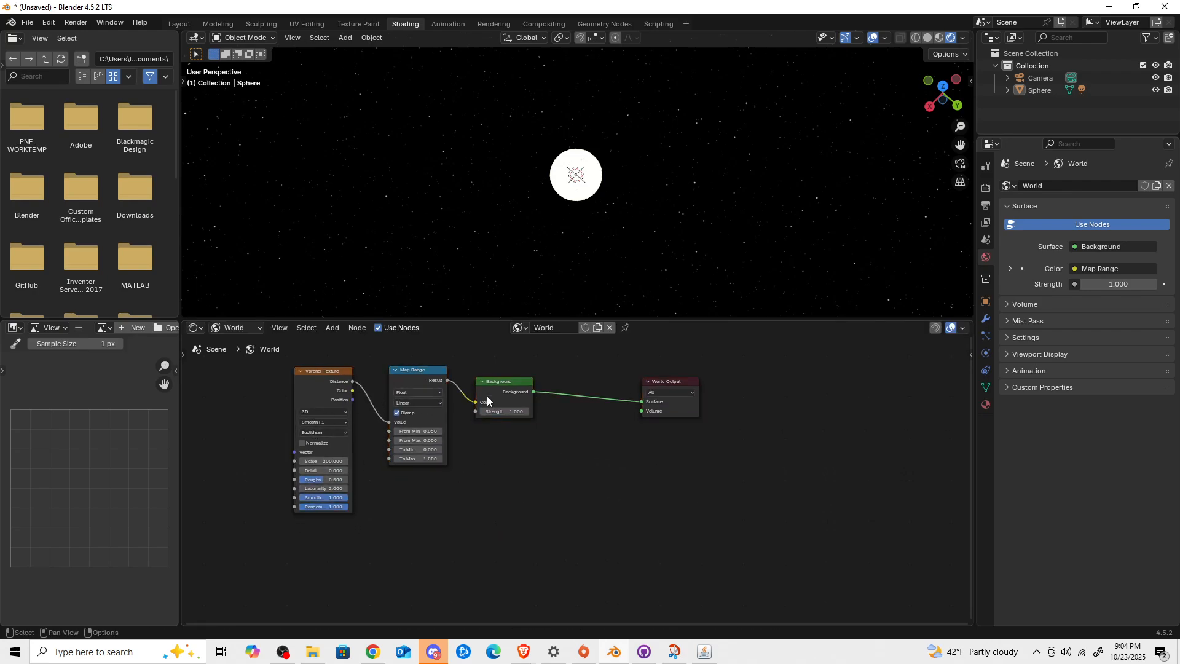
drag(431, 316, 430, 283)
Duplicate the Voronoi Texture and Map Range nodes together and place the copies below the originals
drag(280, 336, 463, 521)
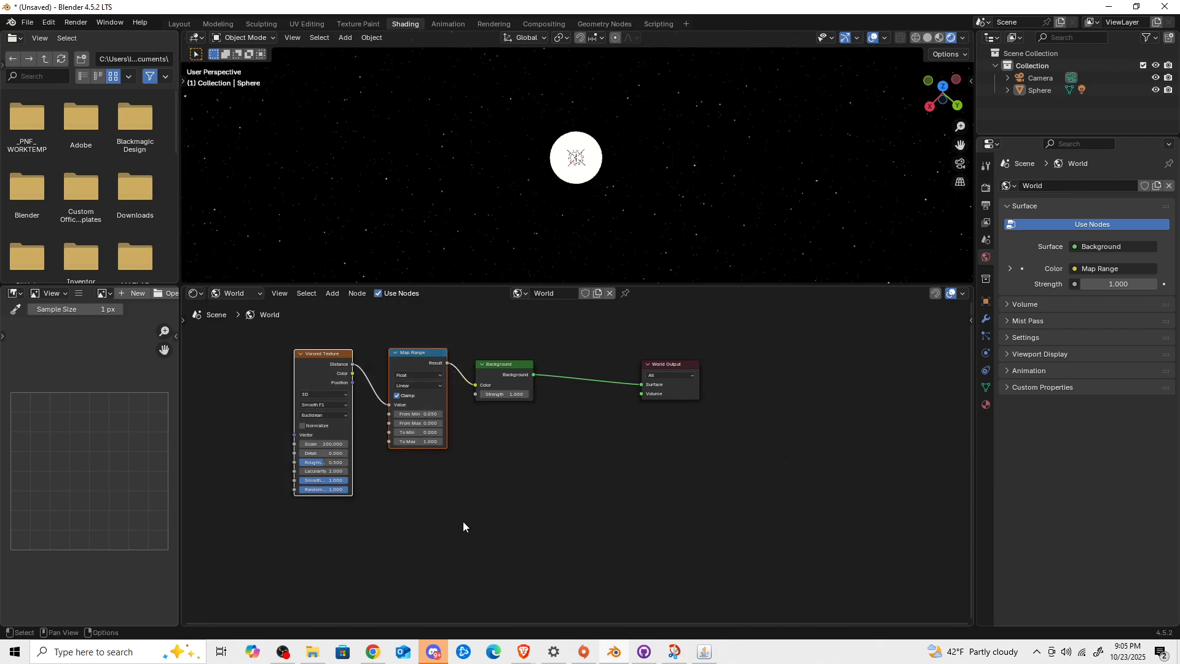
key(shift+d)
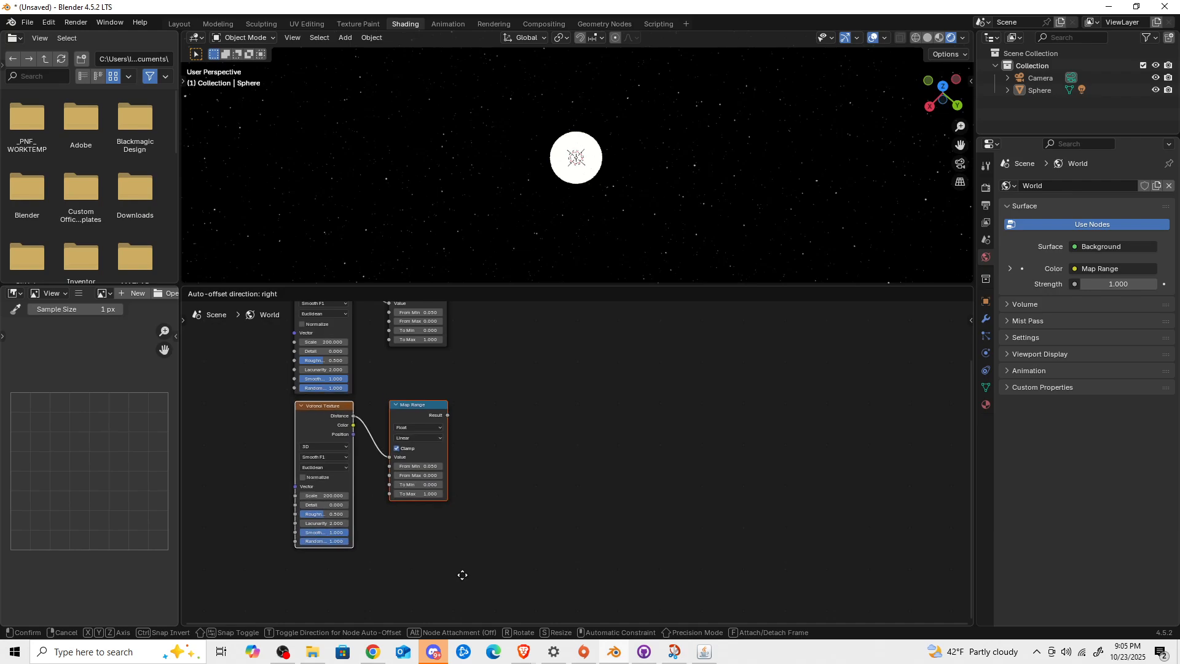
click(461, 574)
scroll(548, 535, down, 3)
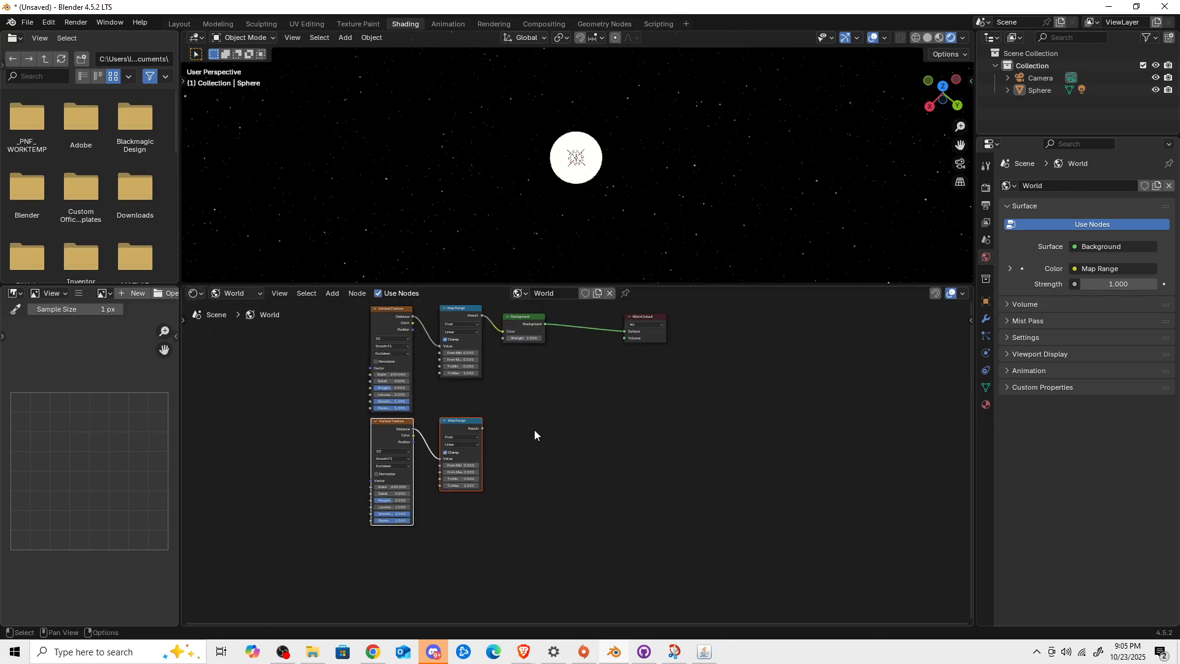
scroll(530, 430, up, 1)
middle_drag(471, 446, 490, 498)
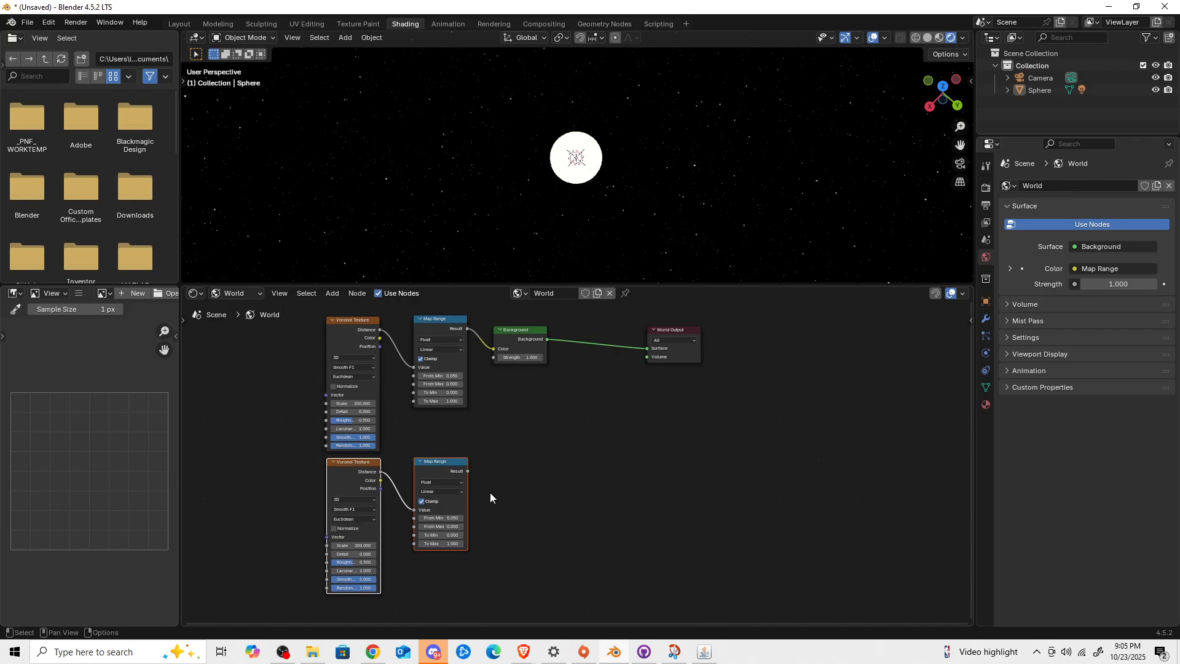
Set the duplicated Voronoi Texture's Scale to 350
click(352, 546)
text(5)
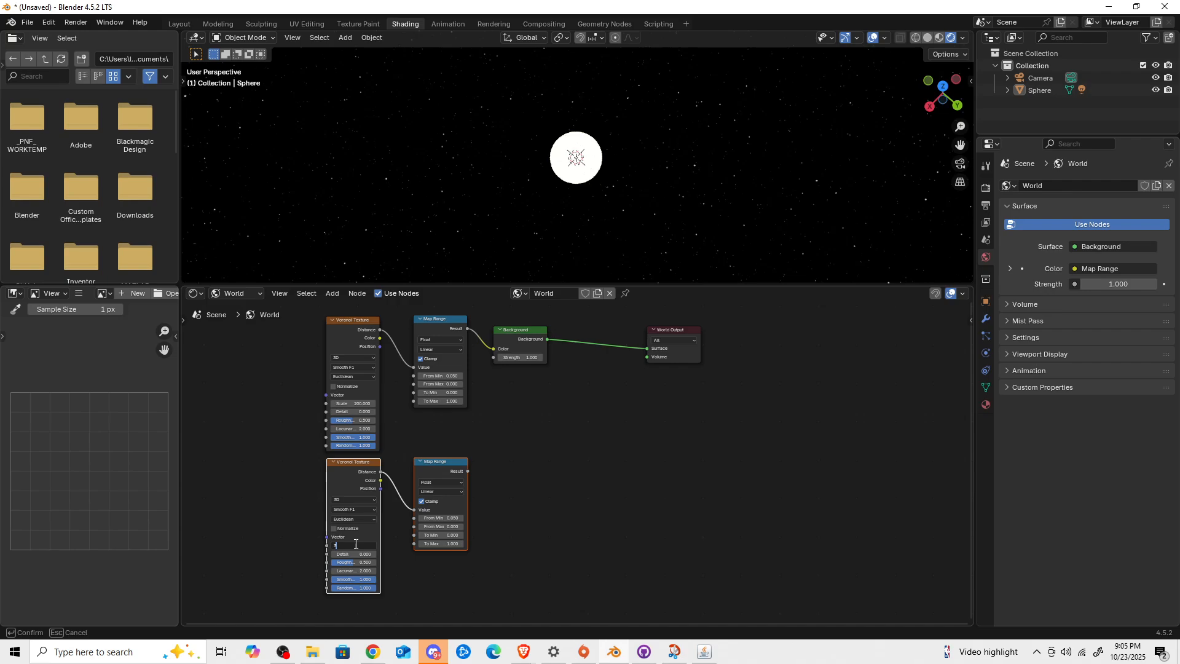
text(50)
key(Return)
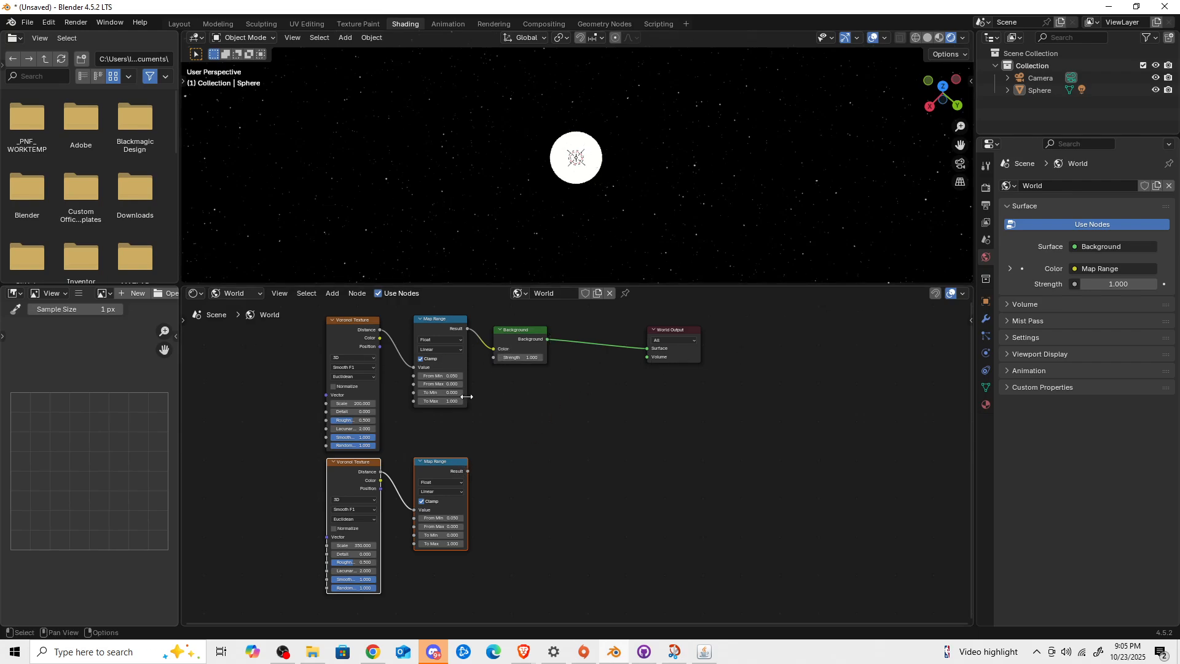
Set To Max to 2 on the duplicated Map Range node and to 5 on the original Map Range node
click(450, 544)
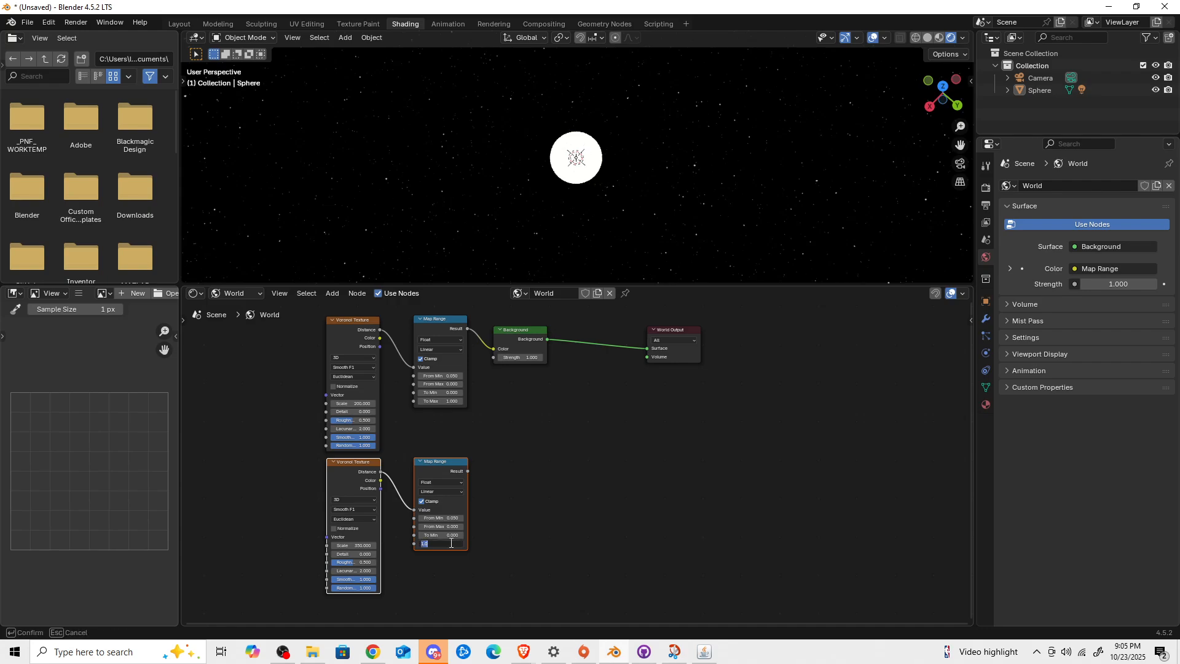
text(2)
key(Return)
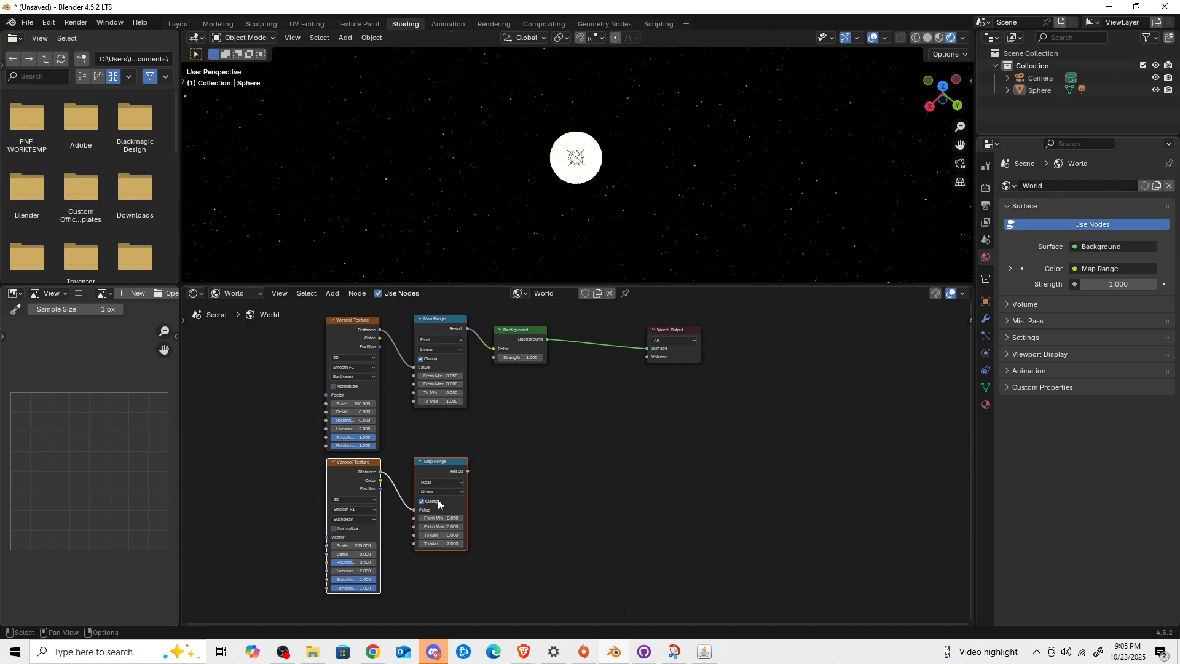
click(449, 401)
text(2)
key(Return)
Move the Background and World Output nodes farther from the chain and place a Math Add node in the gap
drag(502, 328, 749, 387)
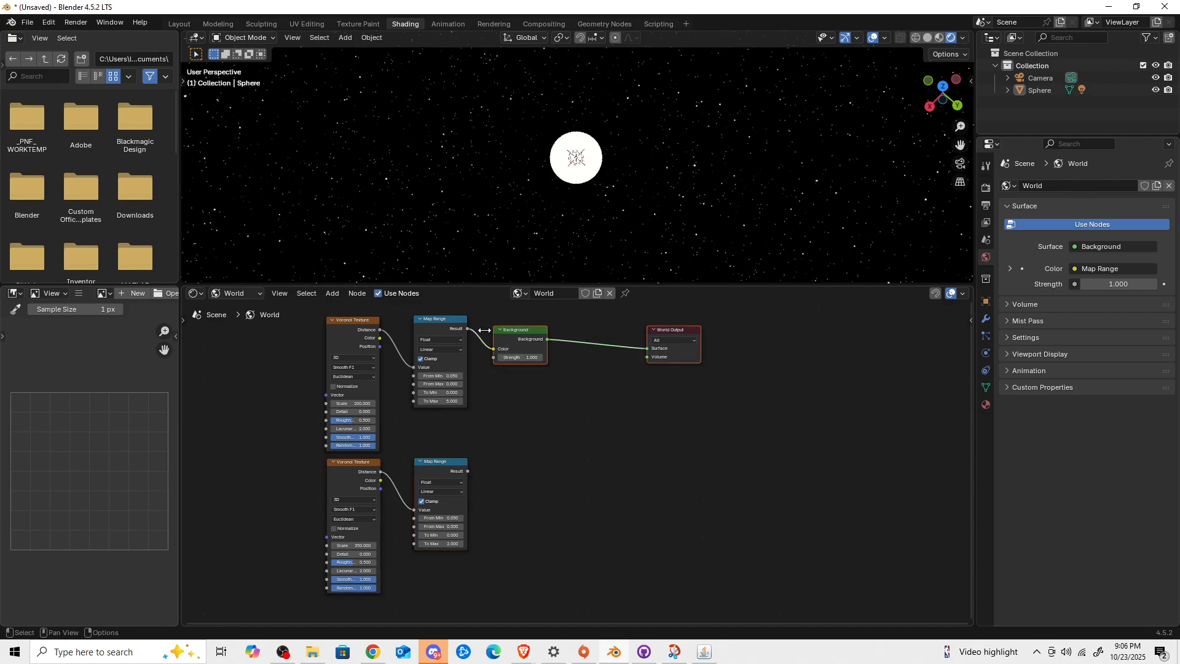
drag(507, 333, 681, 405)
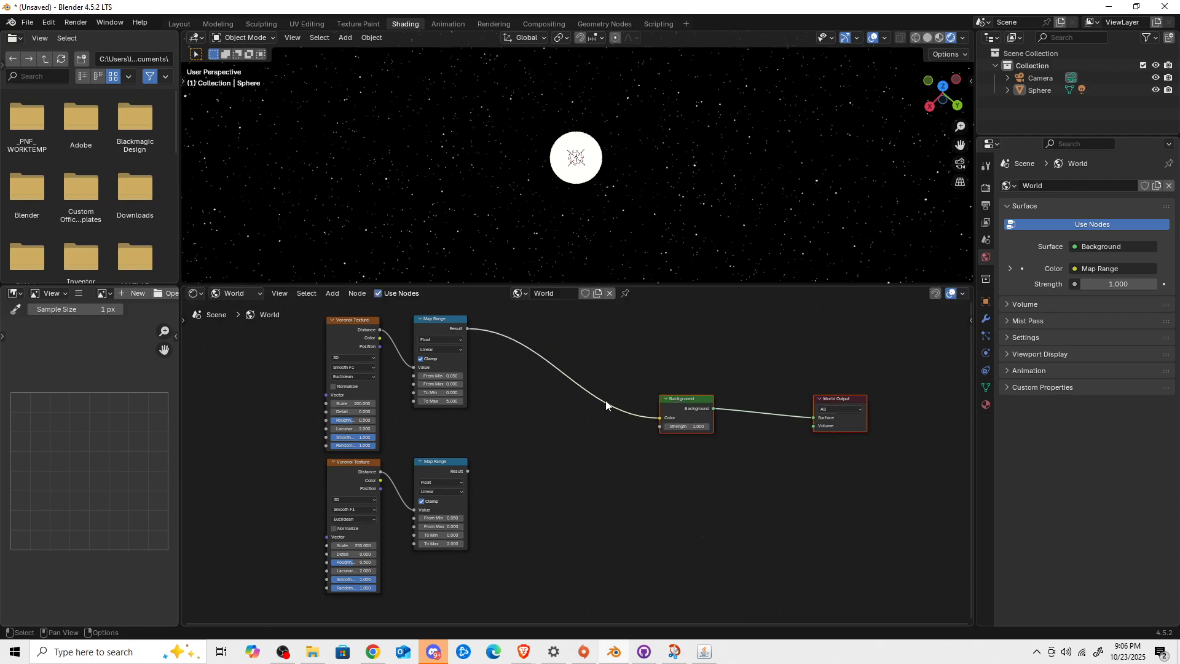
key(shift+a)
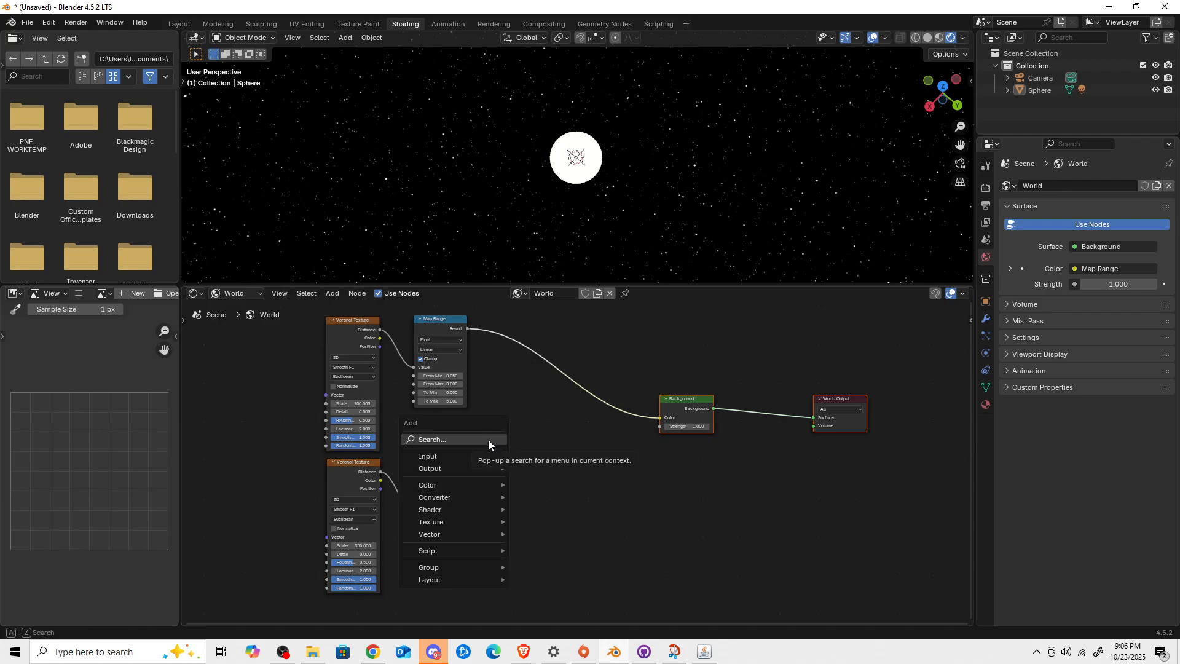
click(488, 440)
text(add)
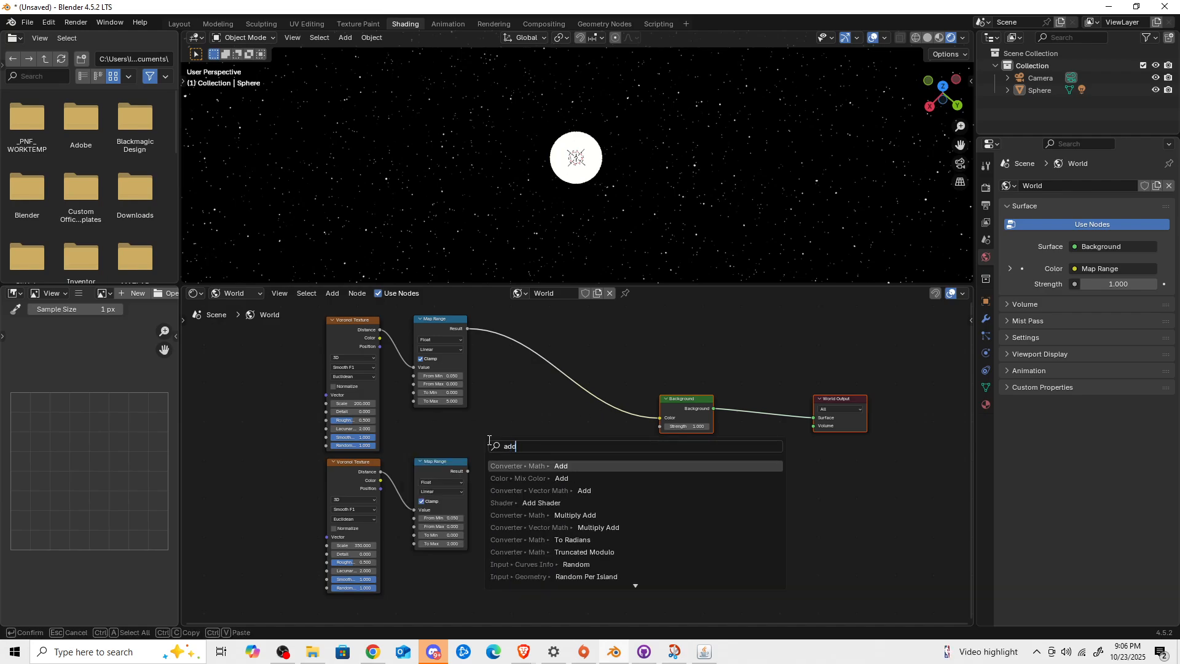
click(523, 467)
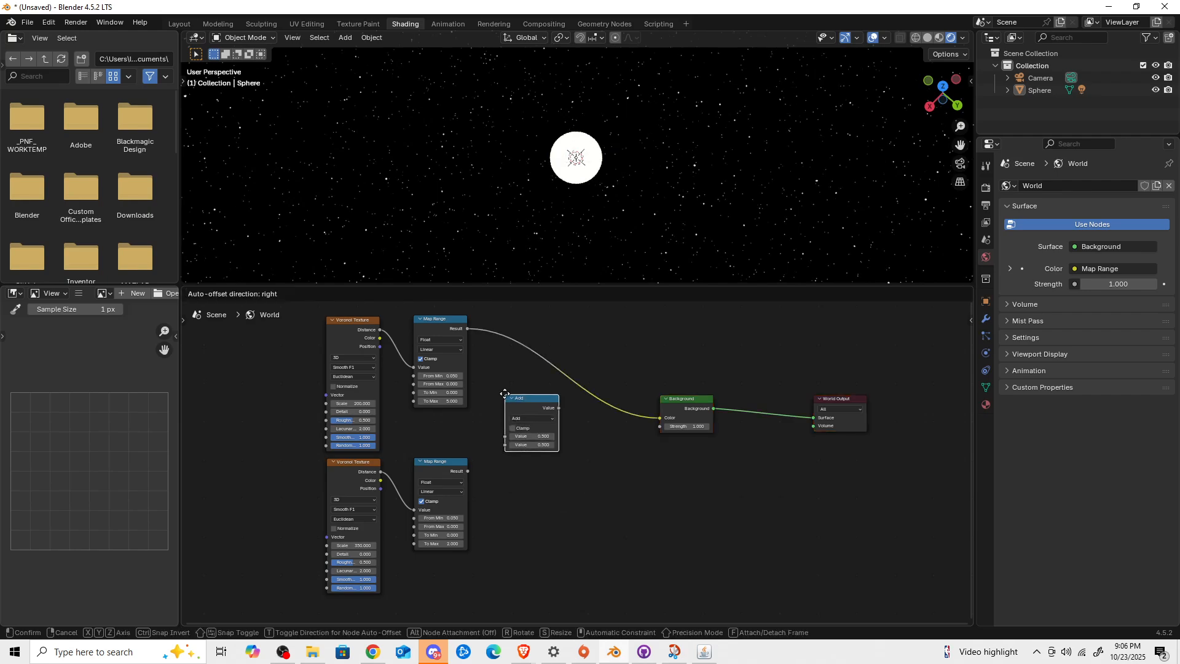
click(508, 386)
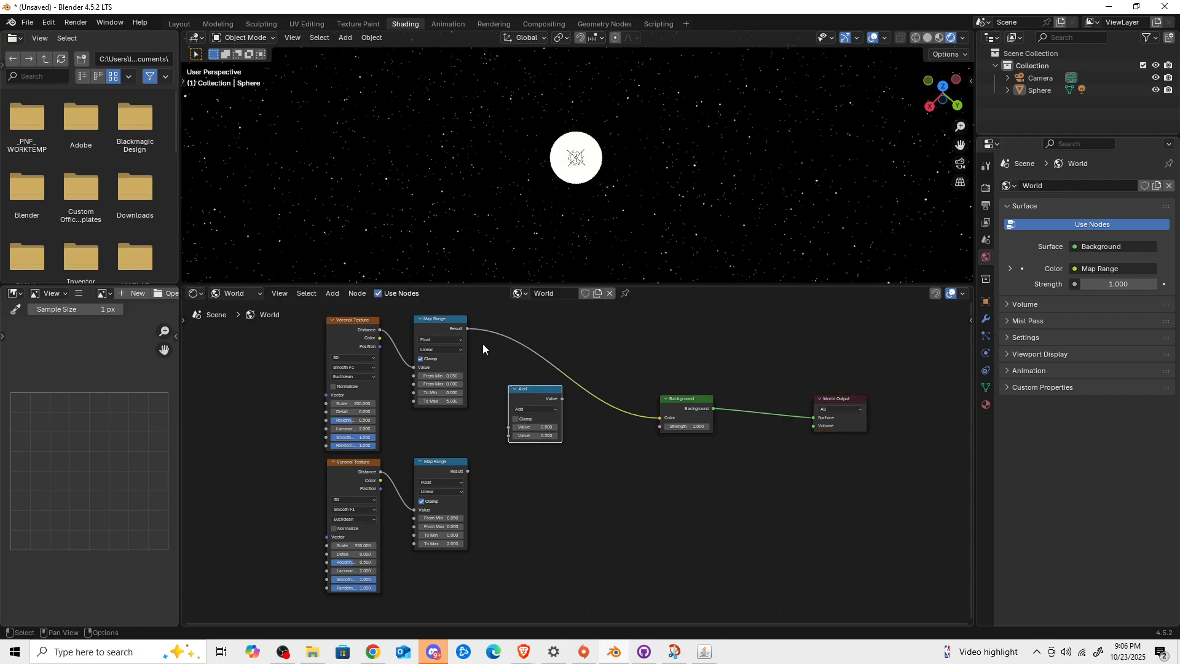
Feed both Map Range results into the Add node and replace the direct Background color link with the Add node's output
drag(468, 328, 508, 427)
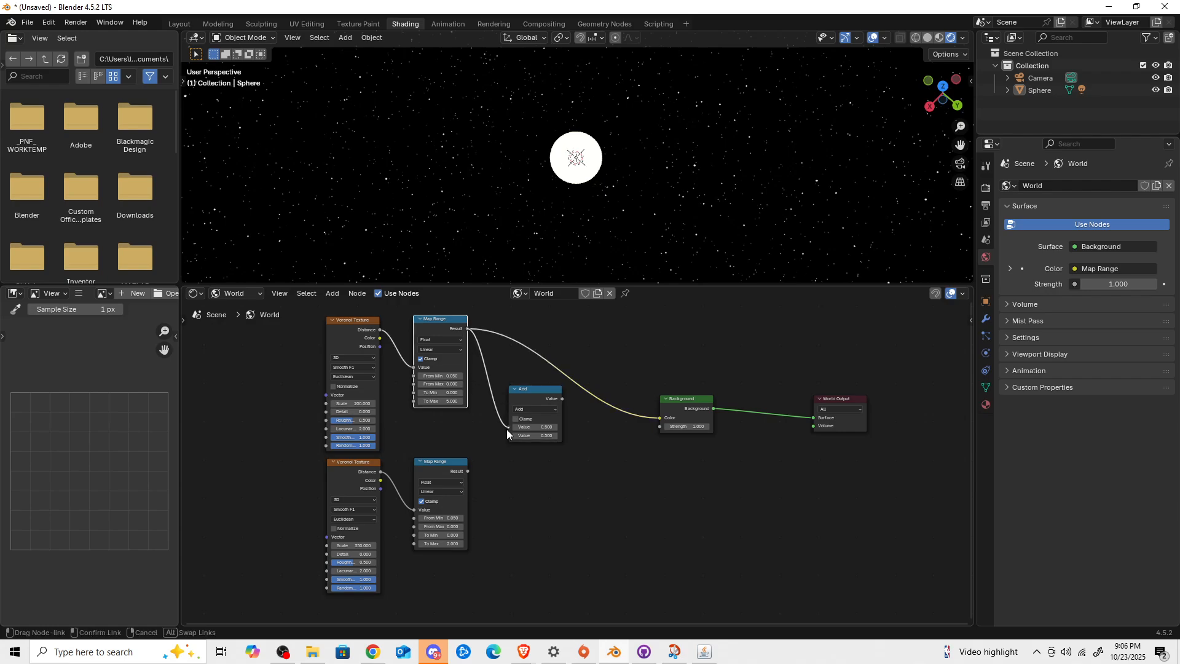
drag(468, 471, 508, 436)
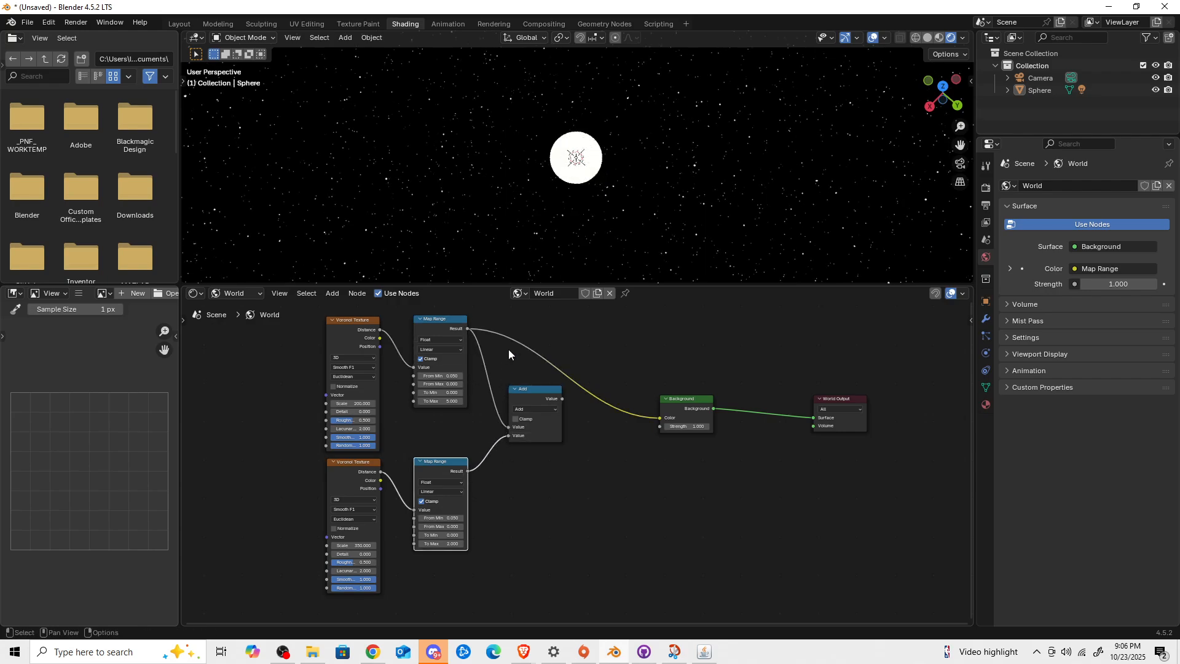
right_click(522, 323)
right_click(586, 377)
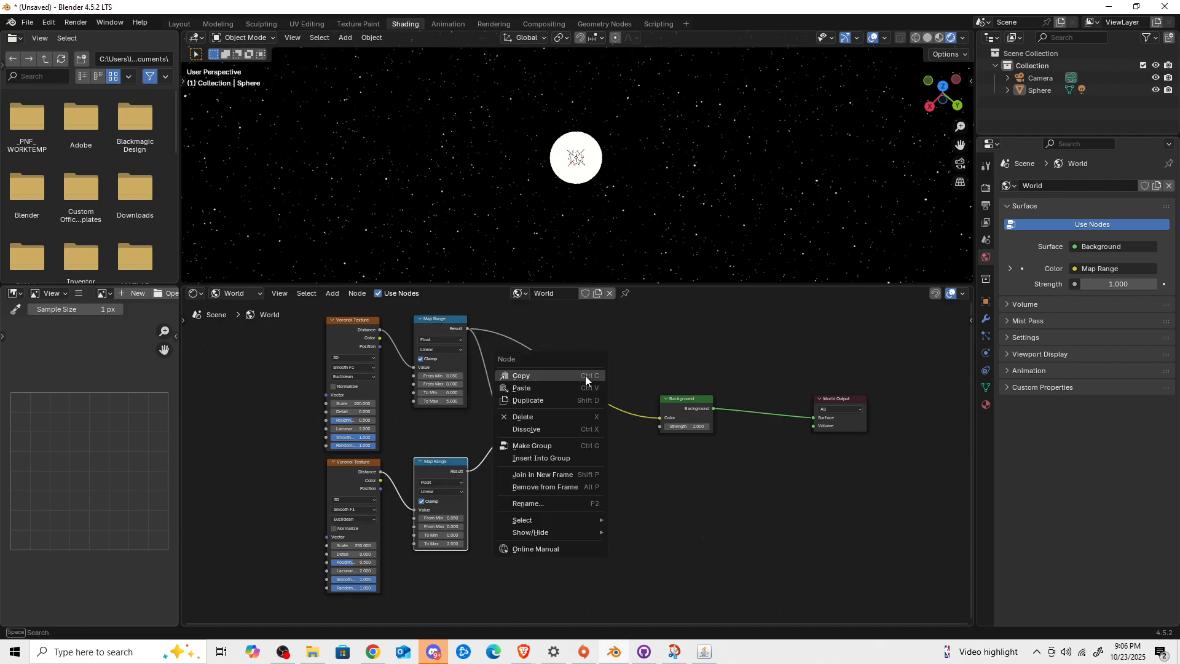
right_click(611, 404)
ctrl+right_drag(570, 419, 574, 348)
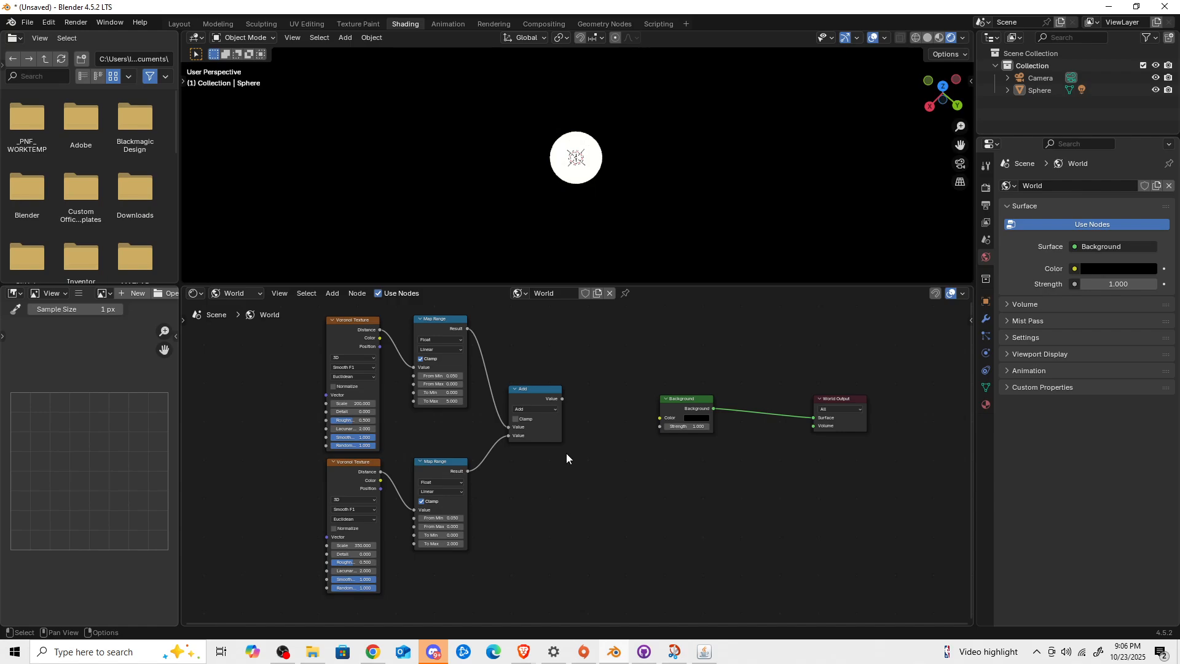
drag(562, 398, 659, 421)
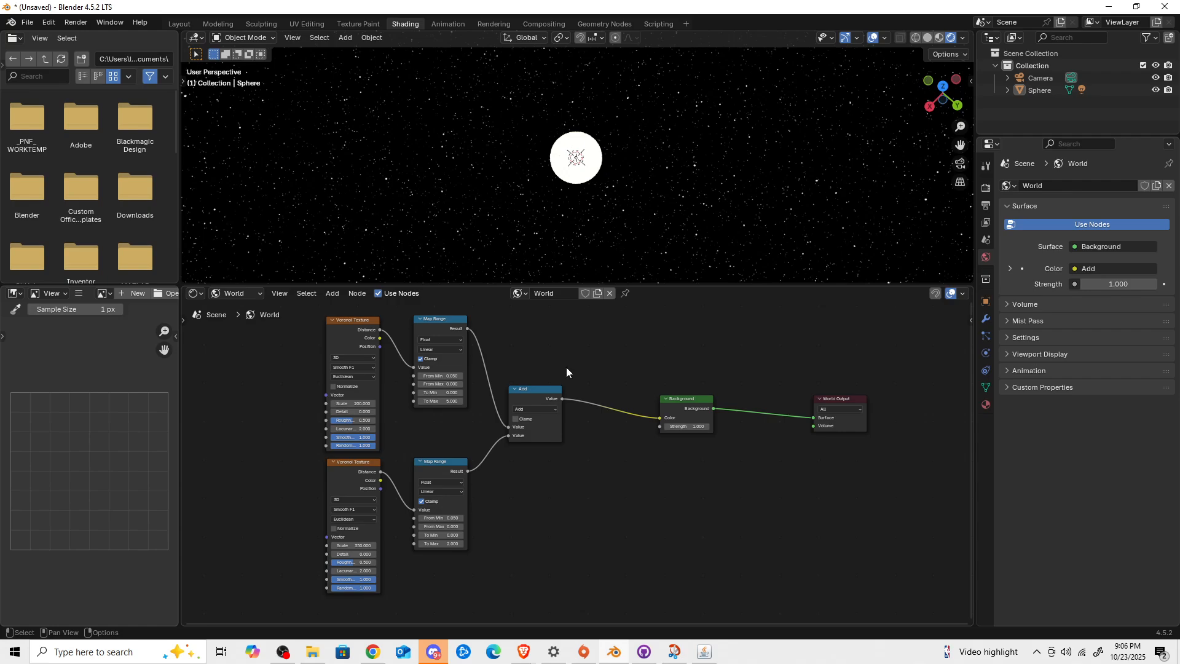
Add a Noise Texture node below the Add node
mouse_move(530, 191)
middle_down()
mouse_move(330, 226)
mouse_move(419, 212)
middle_up()
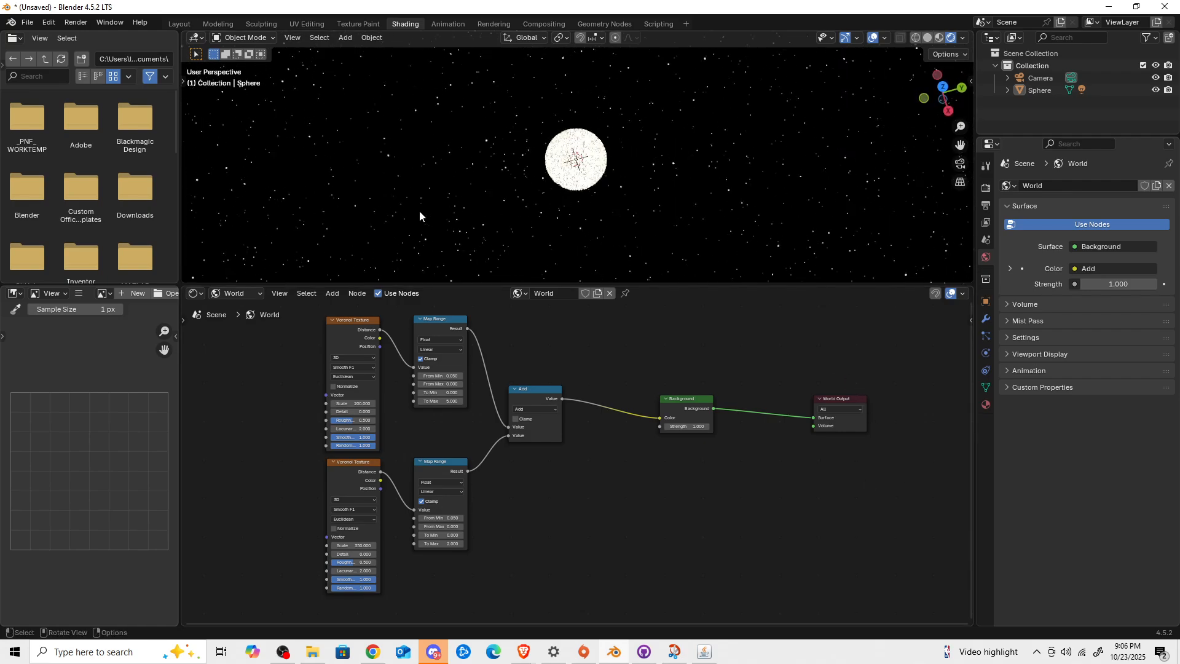
middle_drag(732, 237, 505, 201)
middle_drag(535, 246, 590, 203)
mouse_move(725, 115)
middle_down()
mouse_move(655, 118)
mouse_move(688, 146)
mouse_move(673, 118)
mouse_move(658, 151)
mouse_move(632, 166)
middle_up()
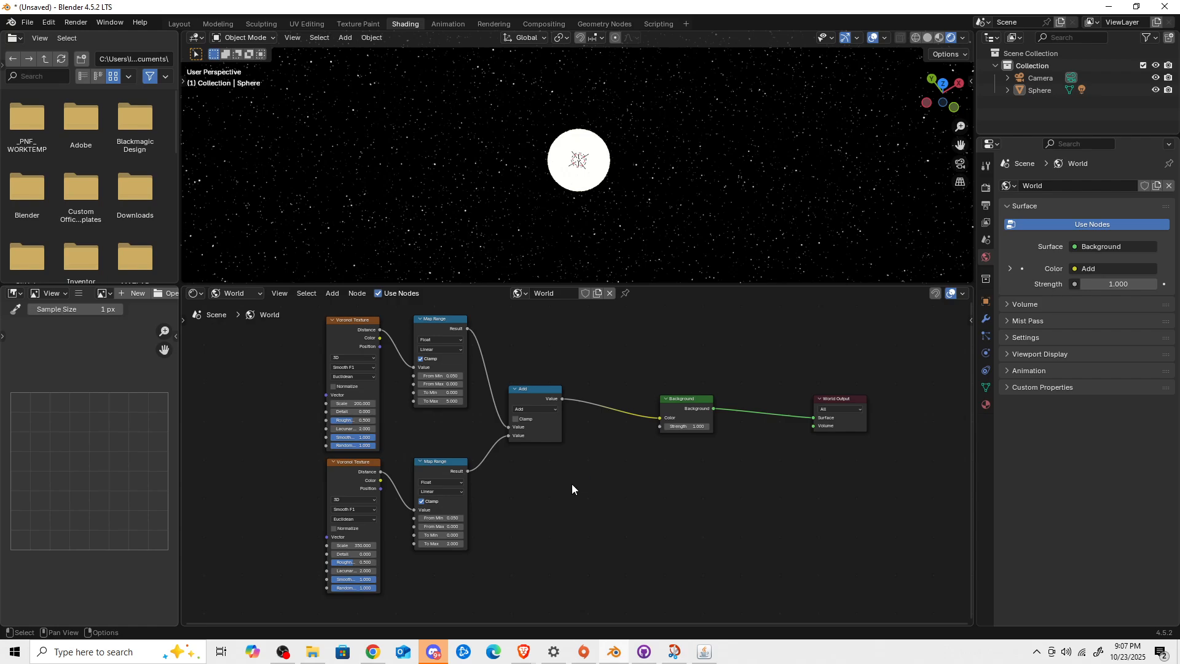
key(shift+a)
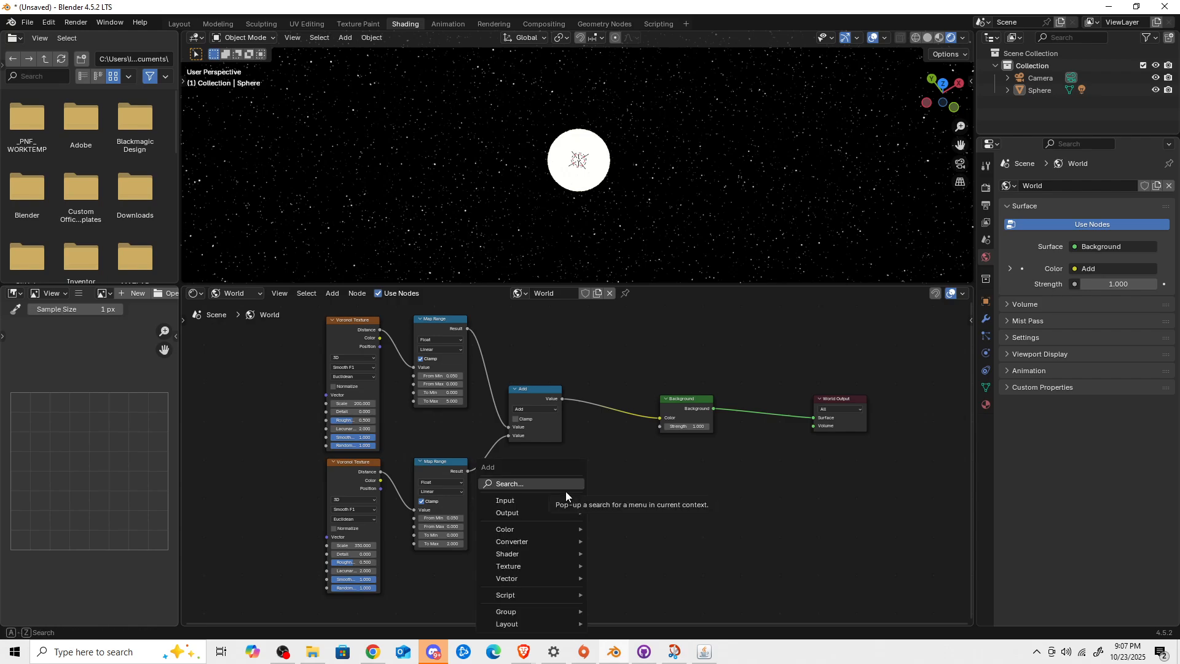
text(noise)
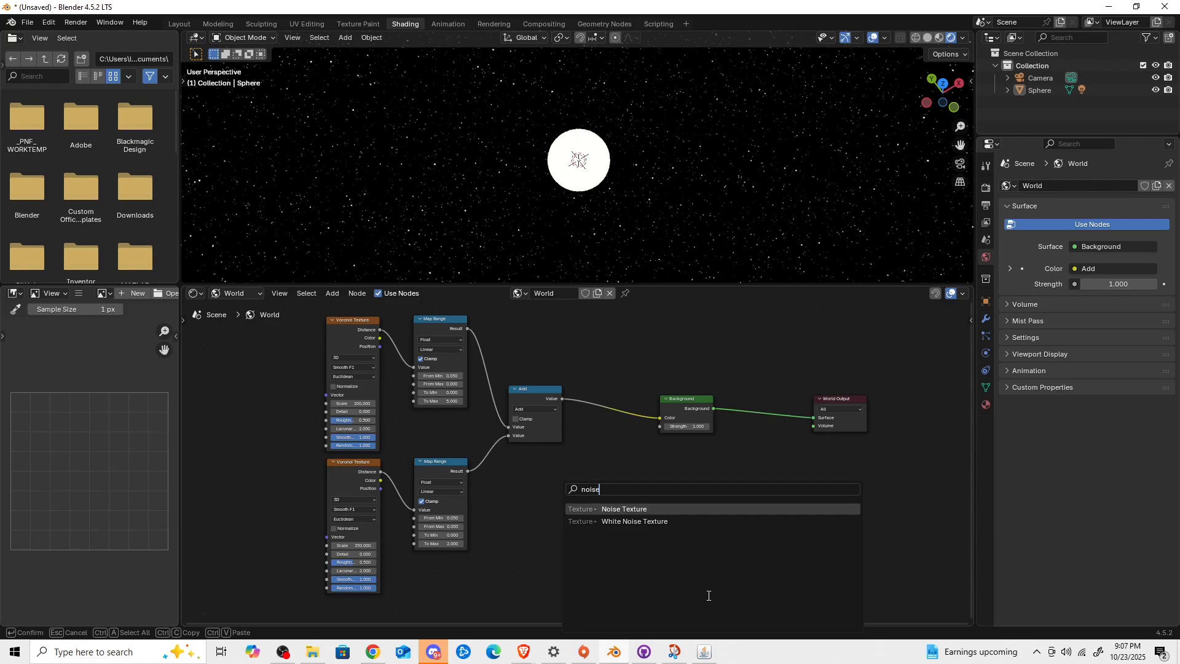
click(658, 508)
click(507, 484)
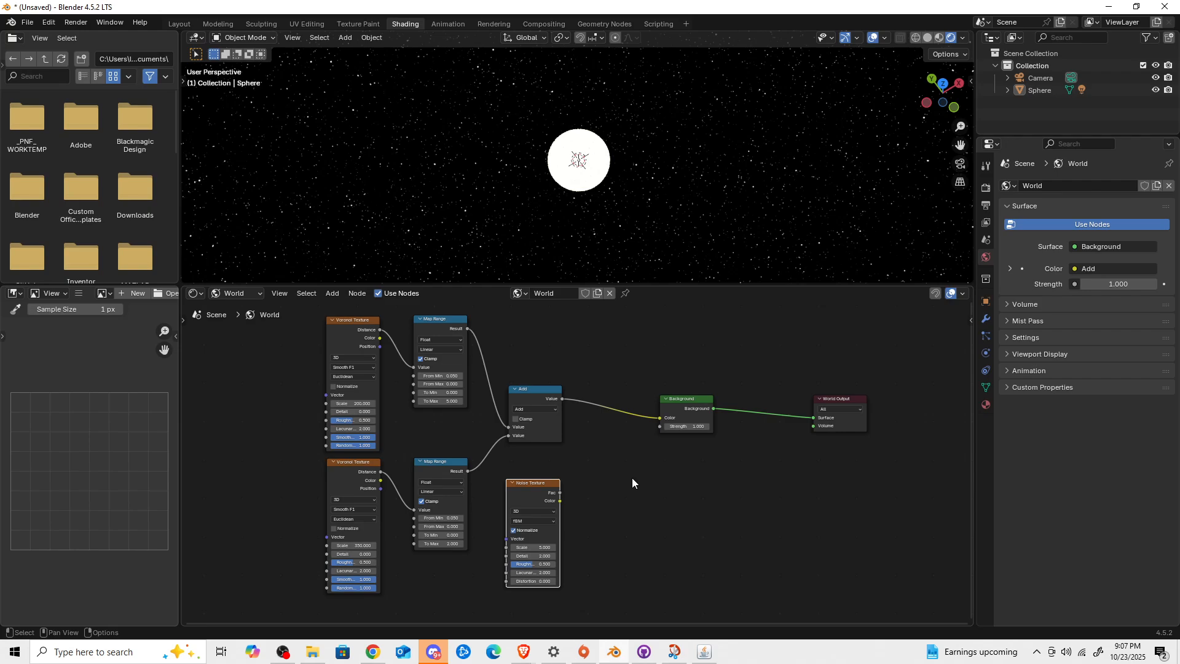
Insert a Math Multiply node between Add and Background, and connect the Noise Texture's Fac output to its second value
key(shift+a)
text(mul)
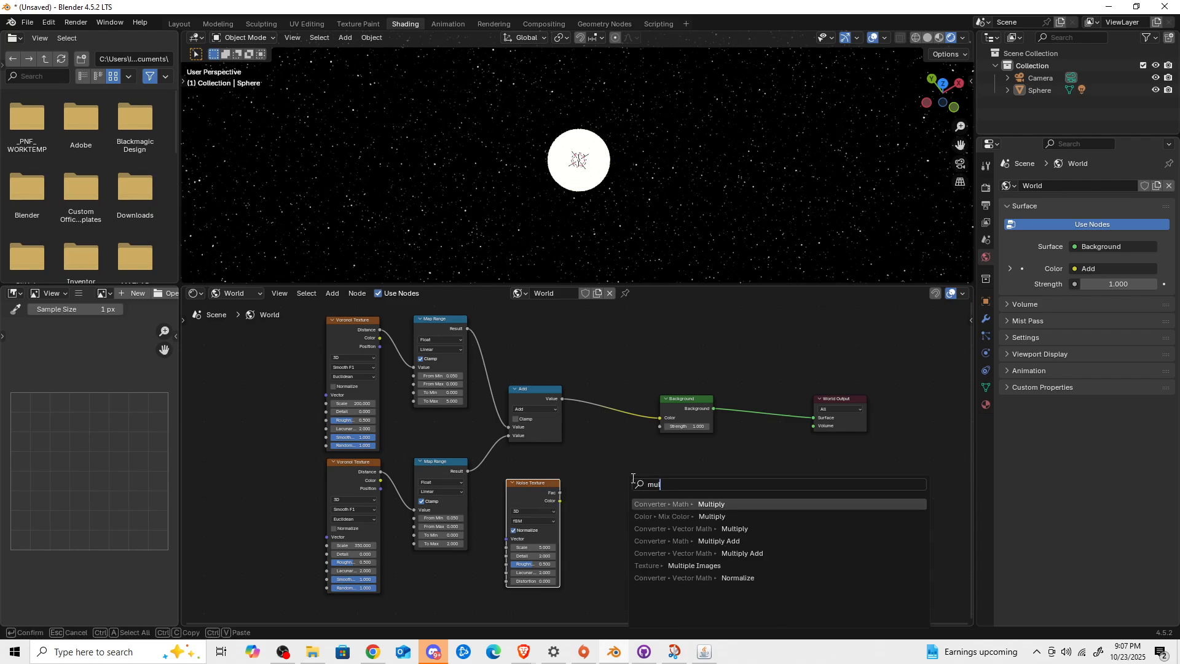
click(658, 504)
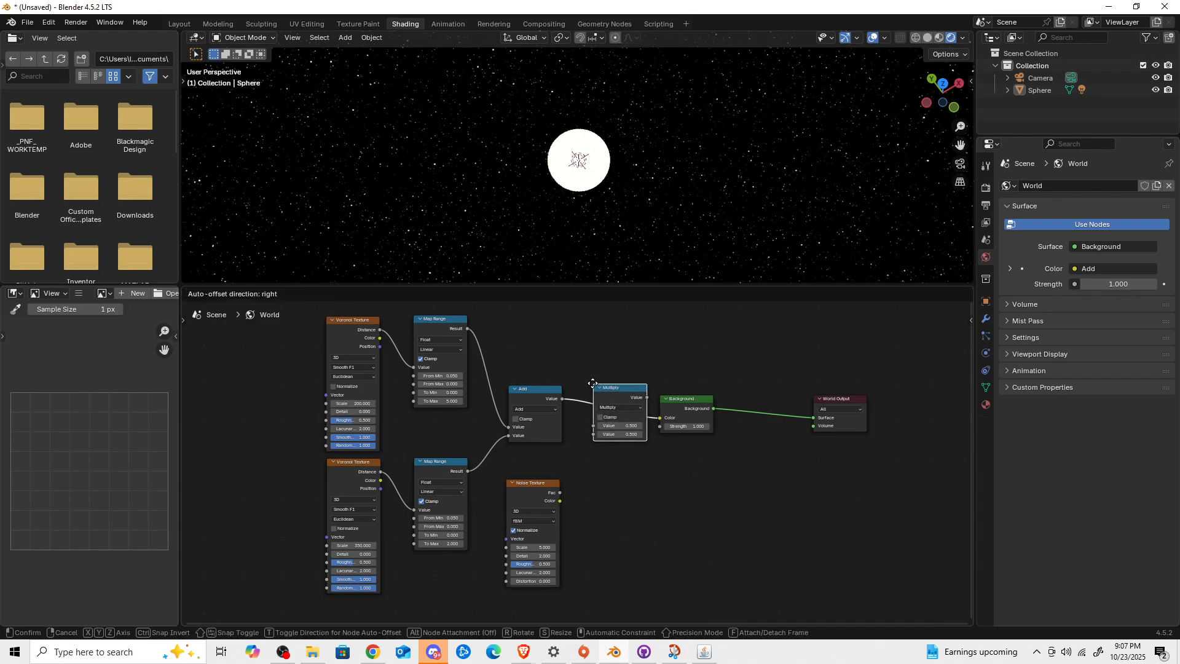
click(595, 382)
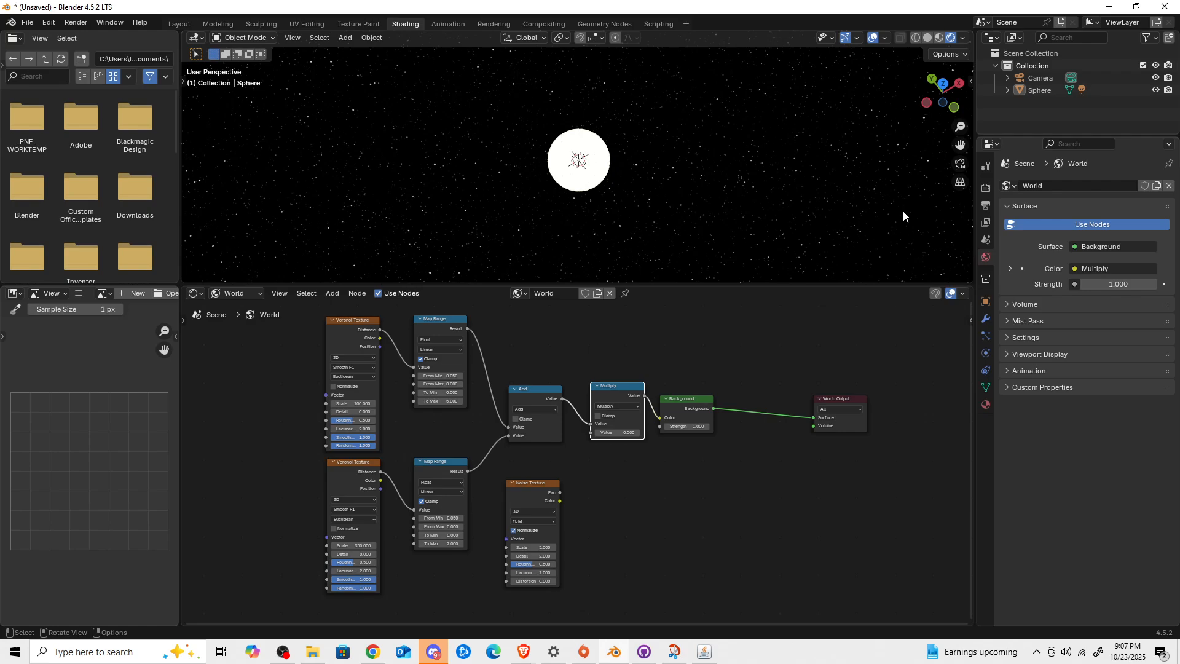
mouse_move(789, 225)
middle_down()
mouse_move(787, 249)
mouse_move(799, 234)
middle_up()
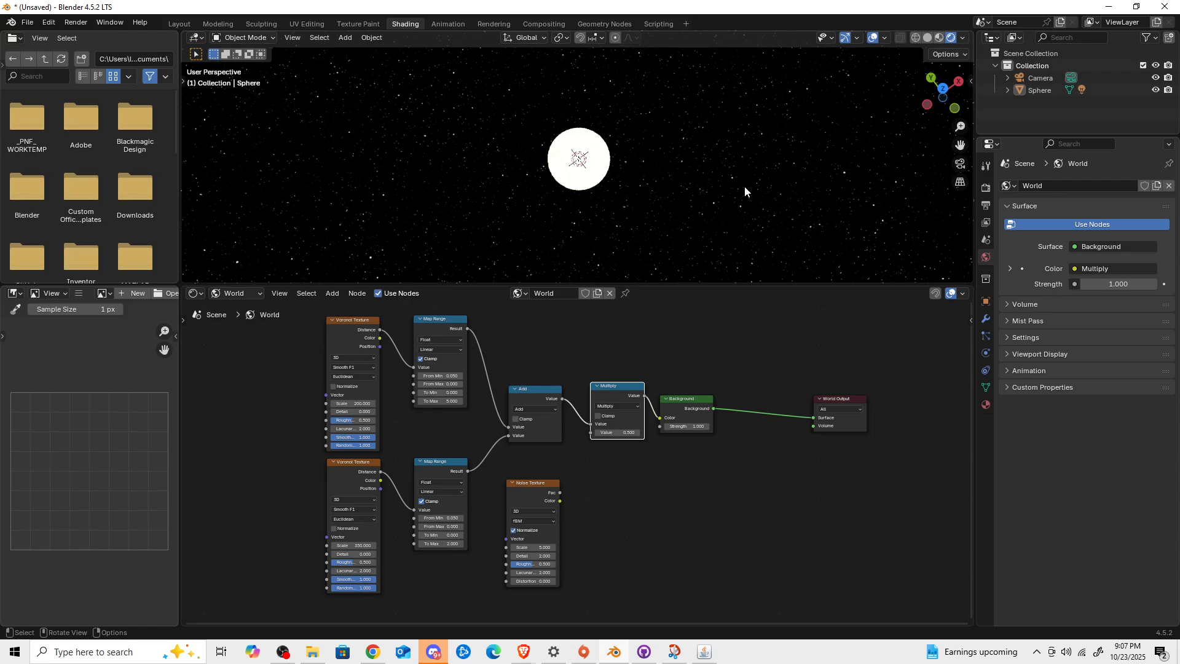
drag(559, 493, 588, 436)
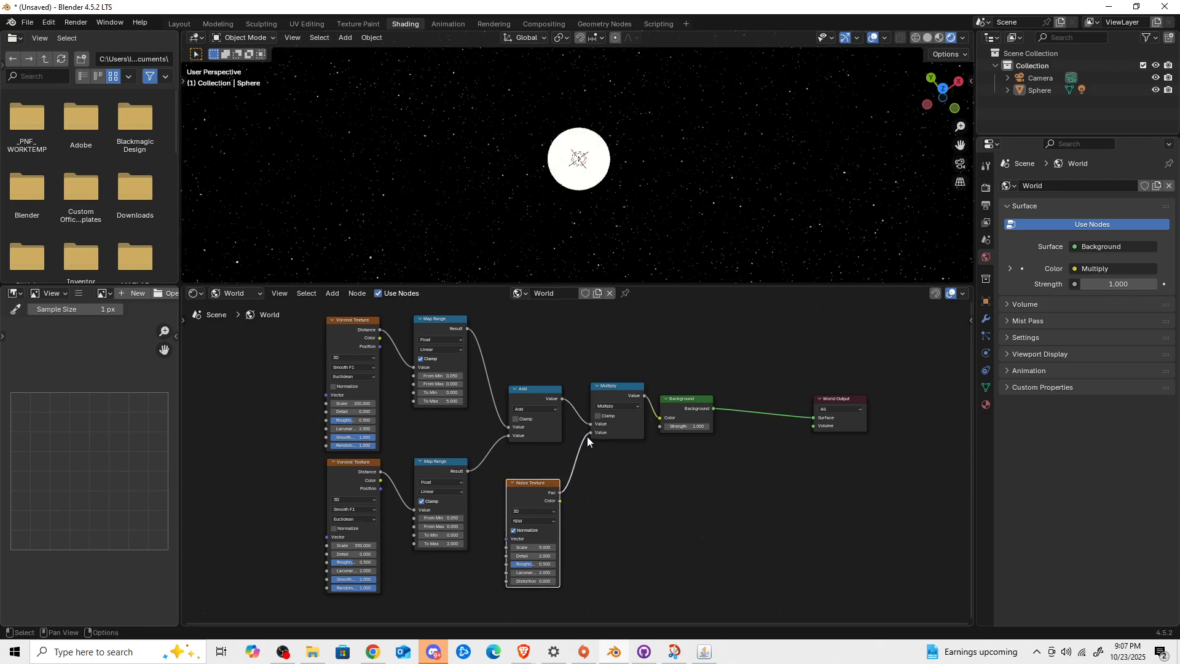
Set the Noise Texture's Scale to 10 and its Detail to 20
click(538, 548)
text(10)
key(Return)
click(537, 556)
text(20)
key(Return)
middle_drag(445, 238, 407, 93)
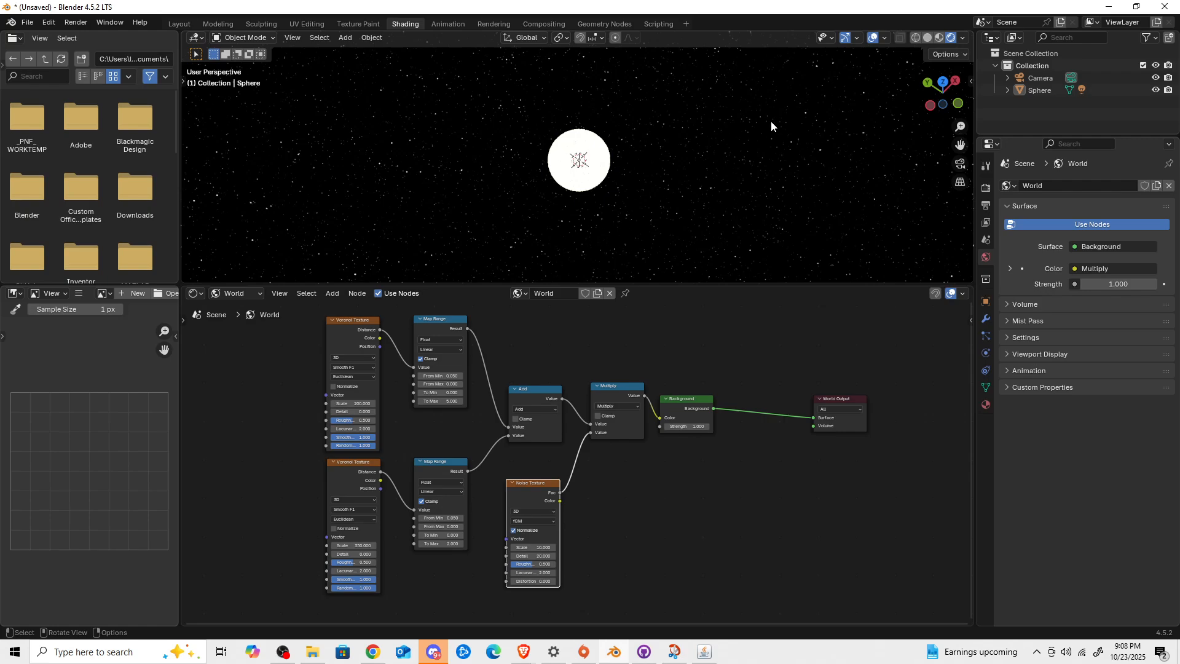
Return to the Layout workspace and hide the viewport overlays to view the sun against the starfield
click(180, 24)
scroll(443, 213, down, 5)
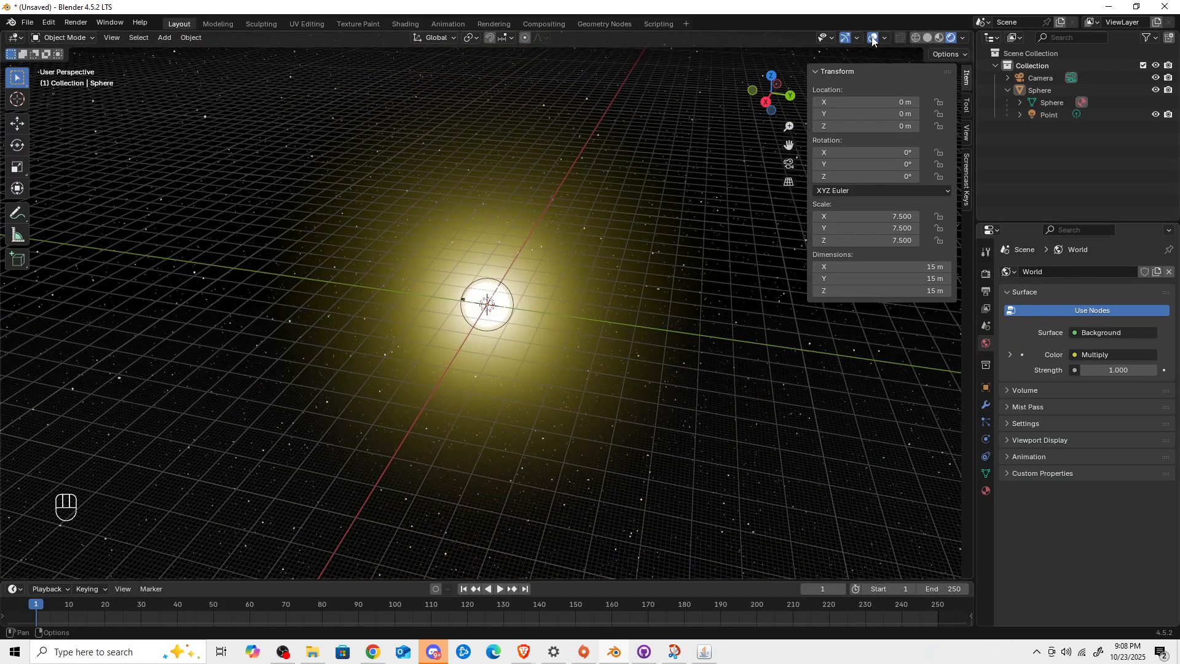
click(872, 38)
middle_drag(714, 252, 547, 281)
scroll(651, 252, down, 3)
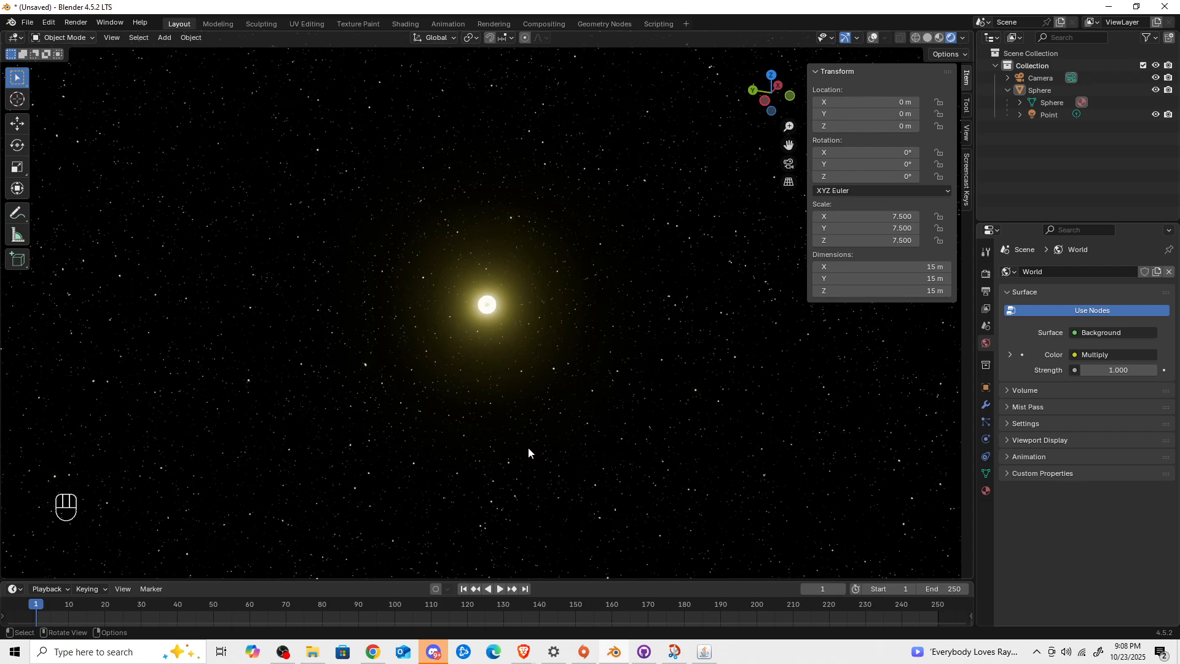
middle_drag(487, 337, 535, 398)
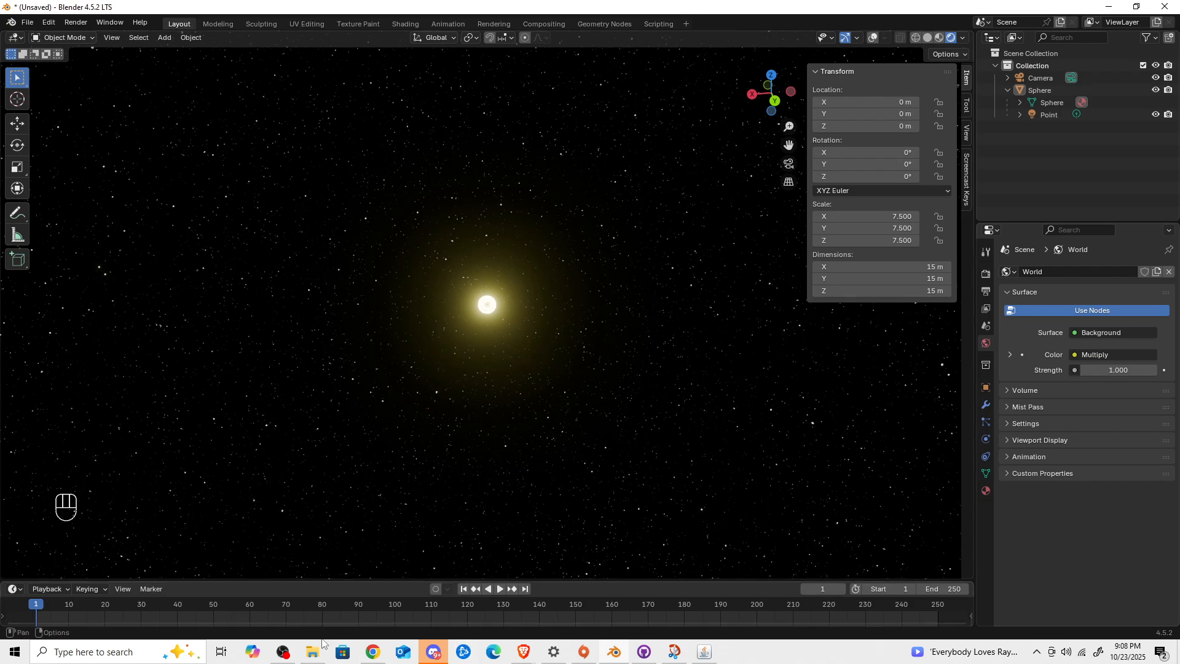
click(282, 652)
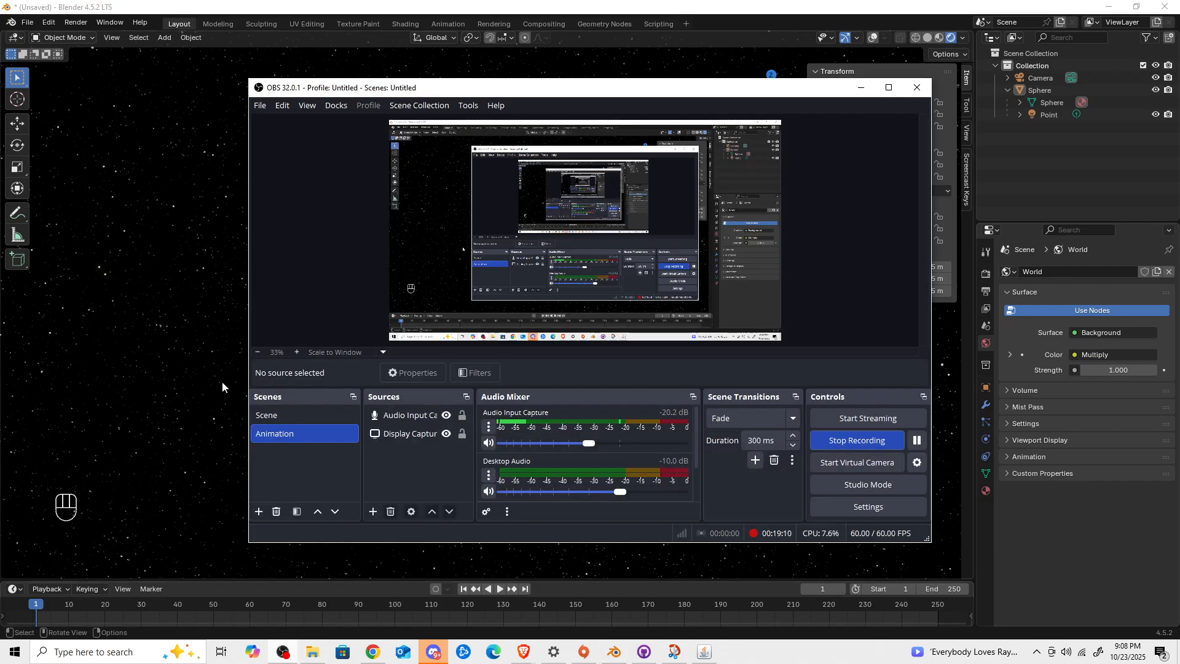
click(215, 360)
Select the camera and switch the viewport to the camera view
middle_drag(502, 259, 530, 301)
scroll(530, 301, up, 4)
click(1041, 78)
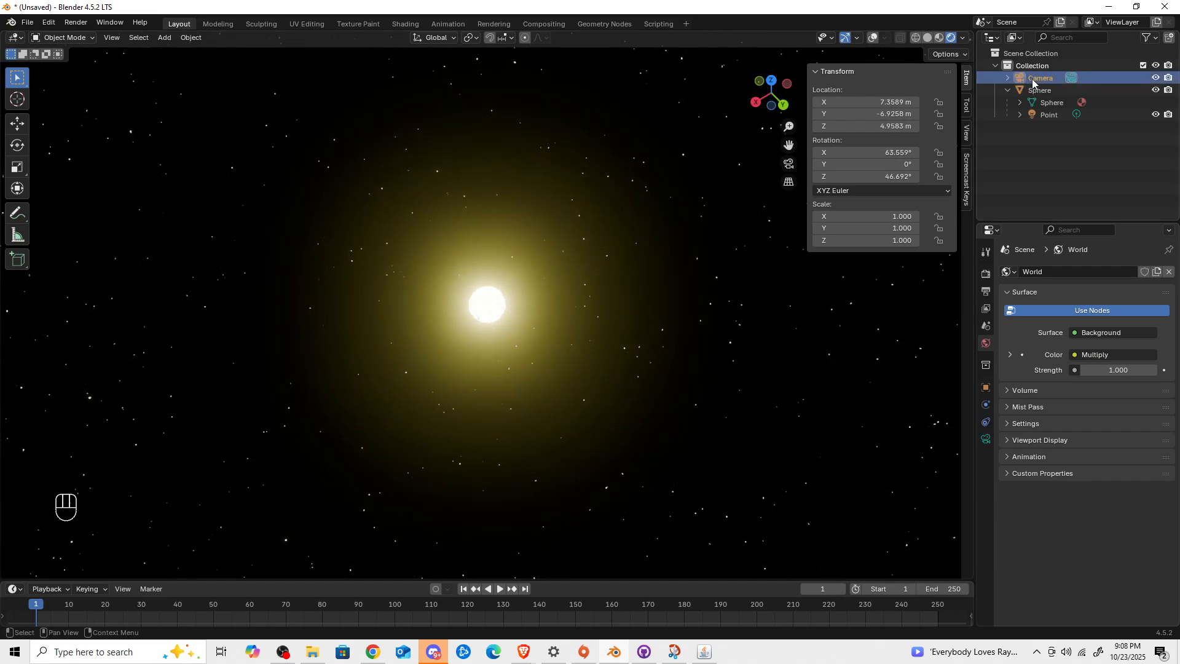
key(KP_0)
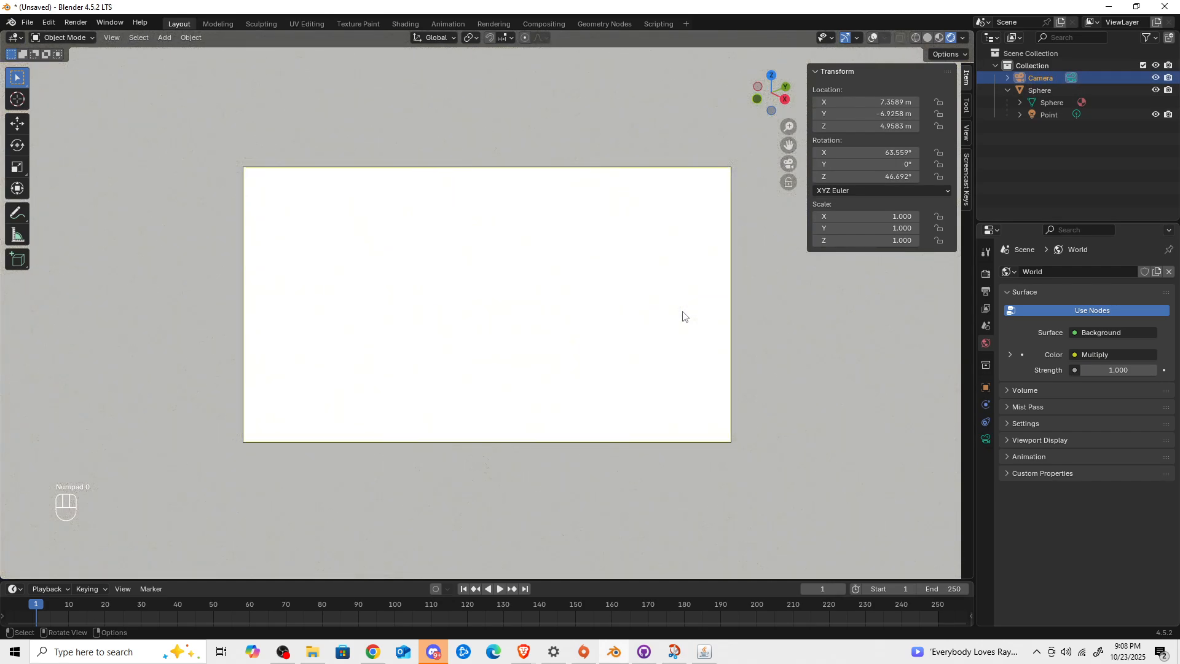
key(r)
key(r)
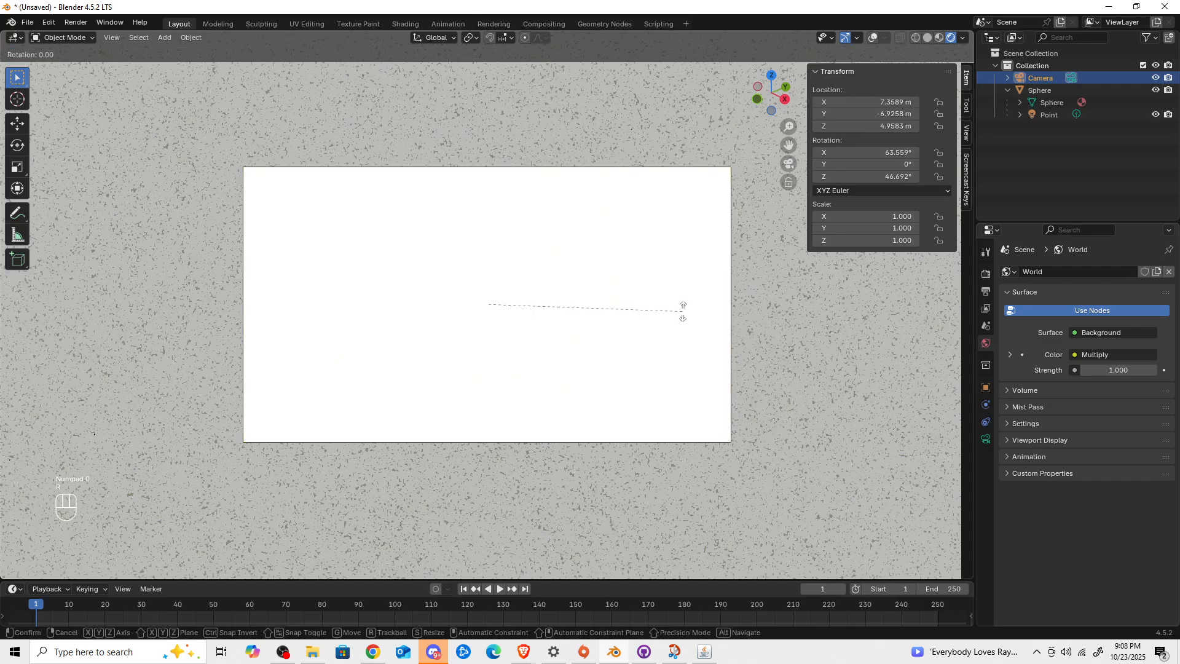
key(s)
key(s)
key(s)
key(s)
key(s)
key(s)
key(s)
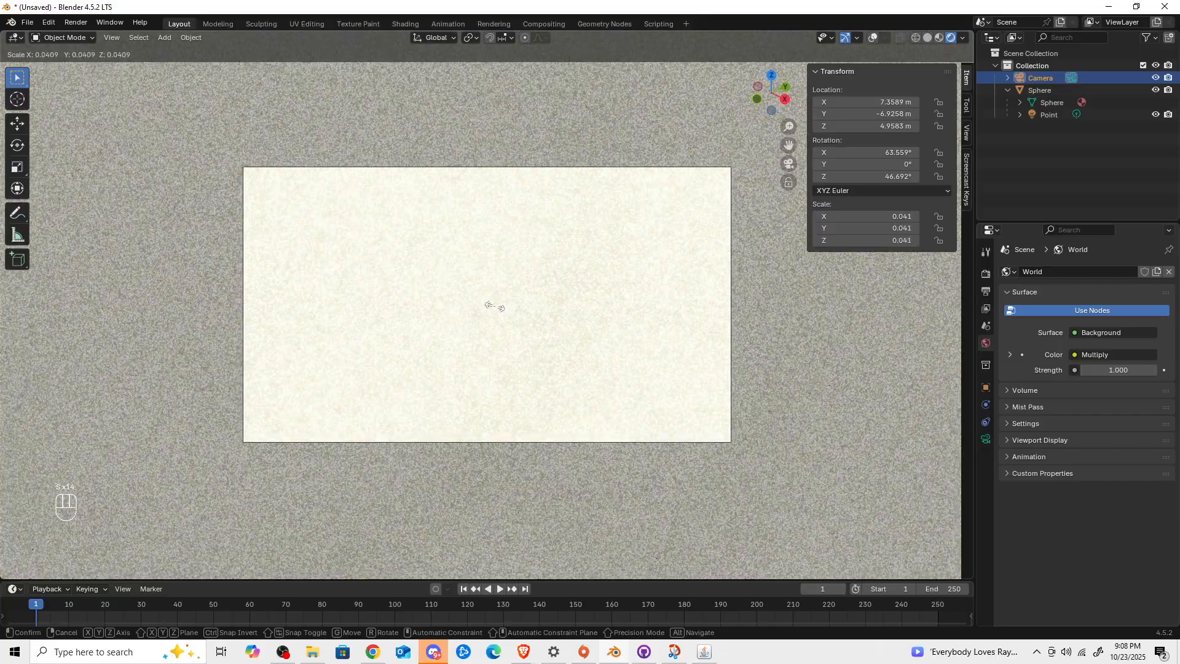
key(Escape)
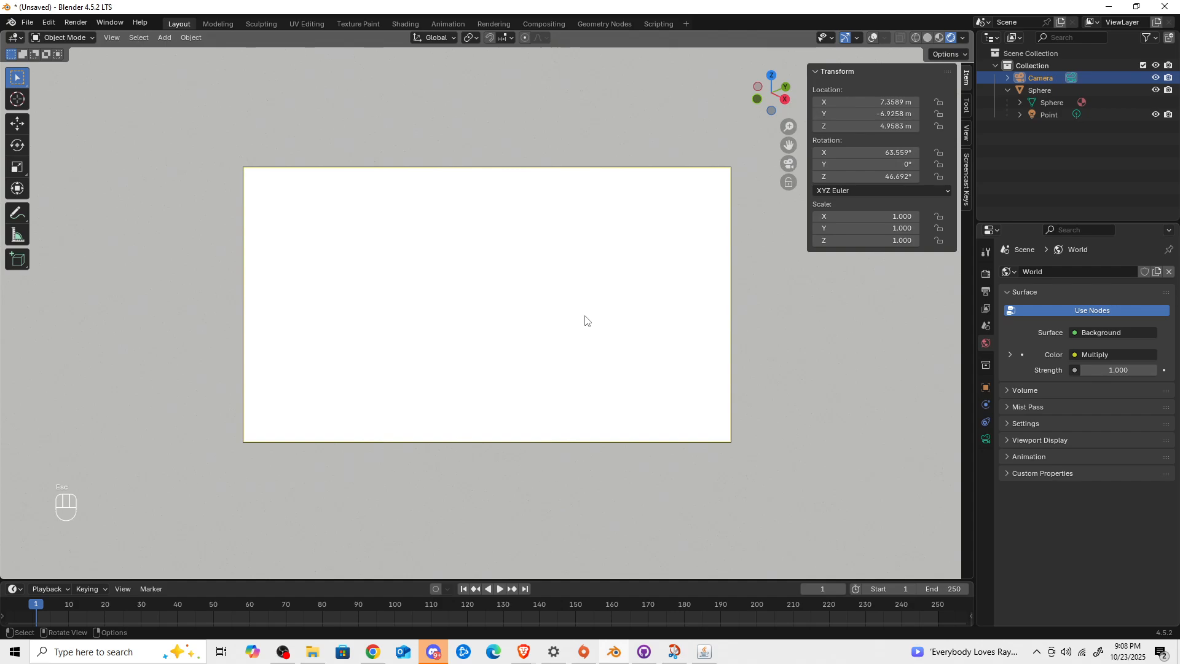
key(g)
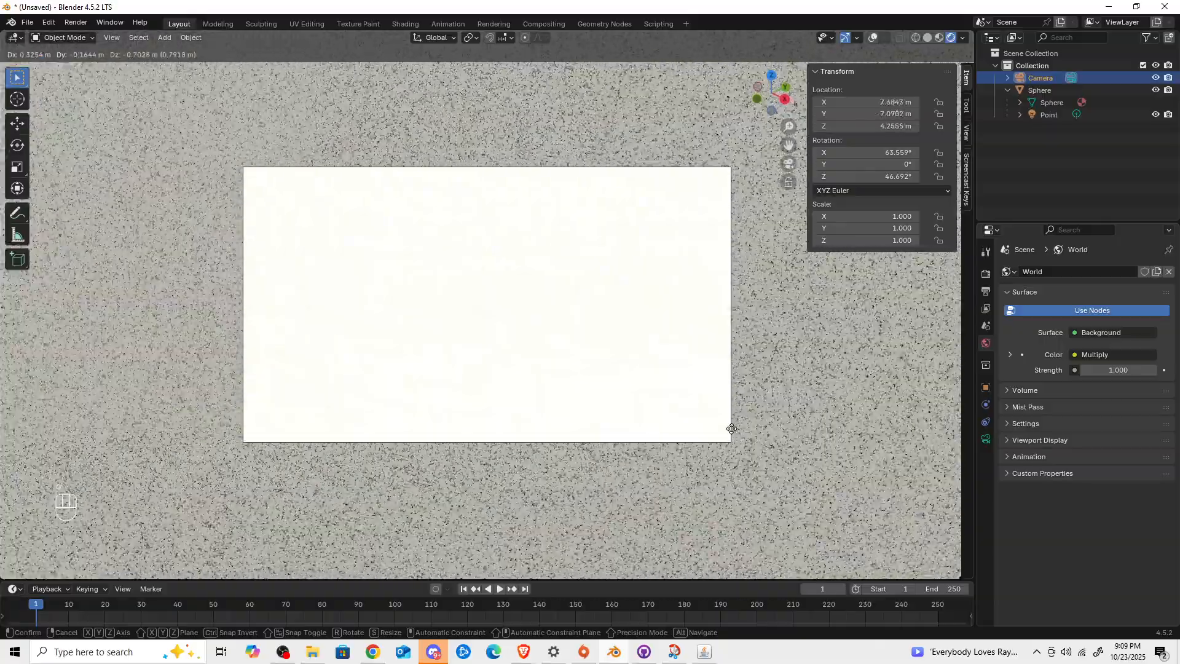
key(s)
key(s)
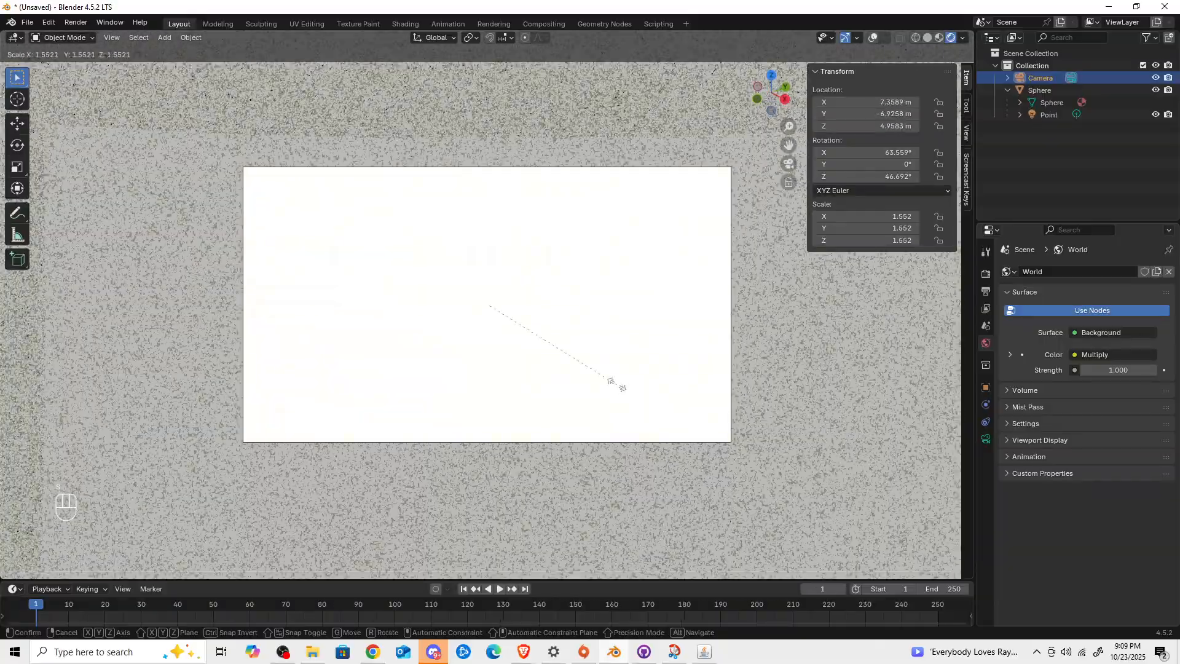
key(Escape)
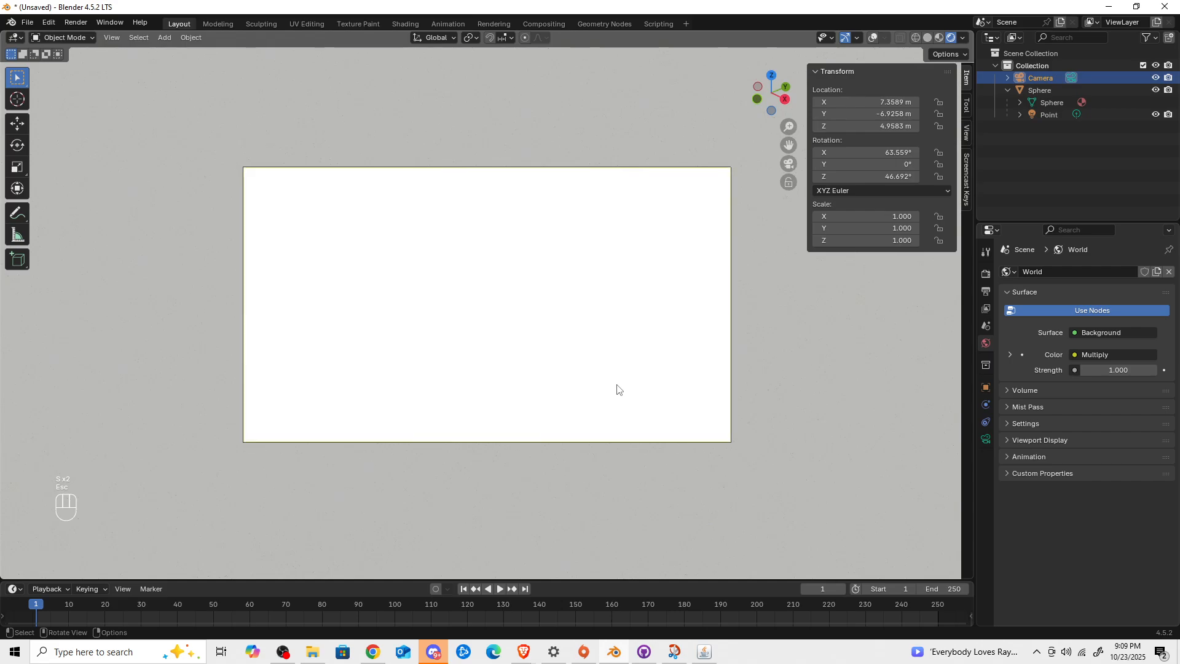
Try to walk the camera backward and around the sun, reframing it at various distances
key(shift+grave)
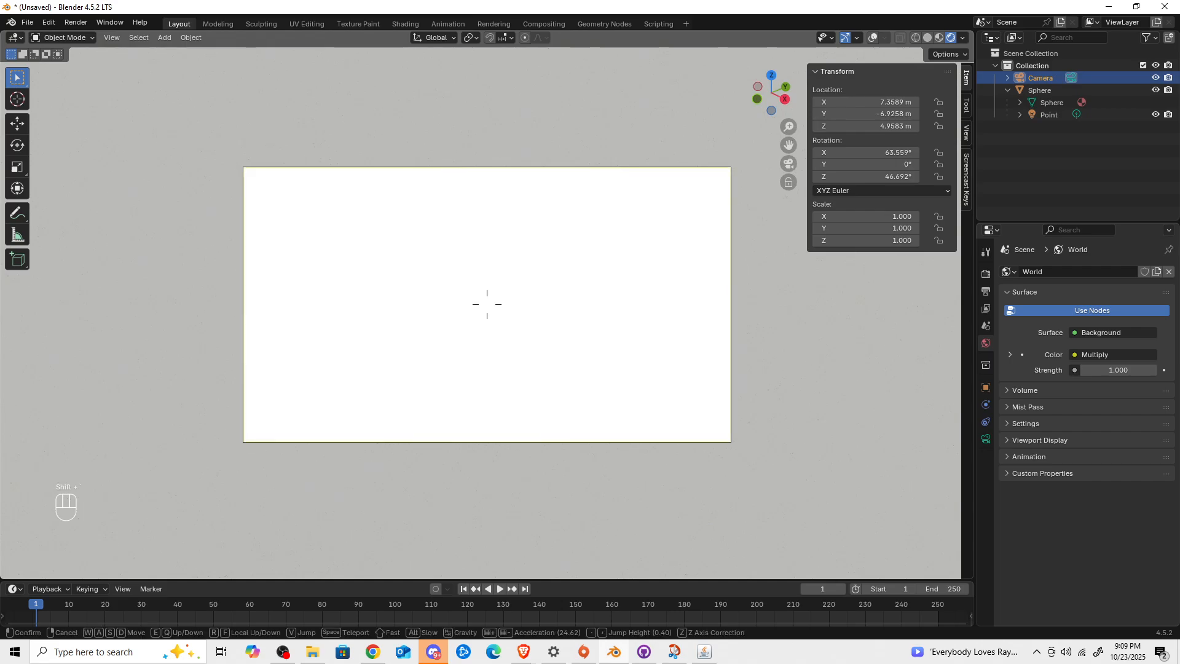
key(s)
key(s)
key(s)
key(s)
key(s)
key(s)
key(s)
key(s)
key(s)
key(s)
key(s)
key(s)
key(s)
key(s)
key(s)
key(s)
key(s)
key(s)
key(s)
key(s)
key(s)
key(s)
key(s)
key(s)
key(s)
key(s)
key(s)
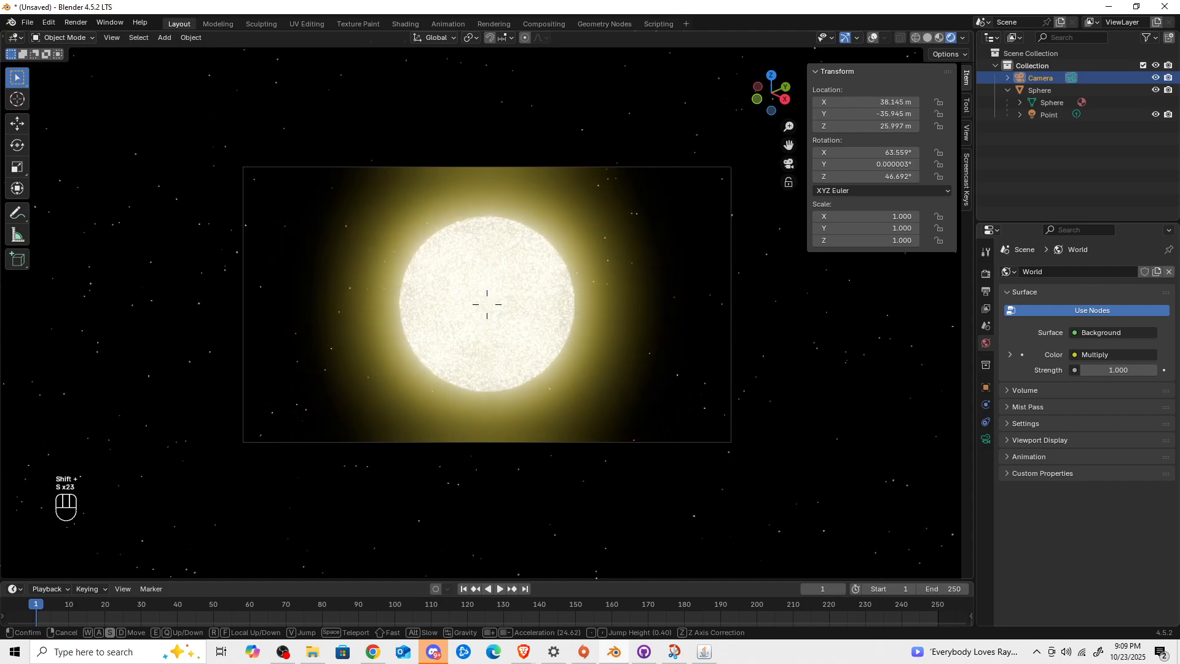
key(d)
key(d)
key(d)
key(d)
key(d)
key(d)
key(d)
key(d)
key(d)
key(d)
key(d)
key(d)
key(d)
key(d)
key(d)
key(d)
key(d)
key(d)
key(d)
key(d)
key(d)
key(d)
key(d)
key(d)
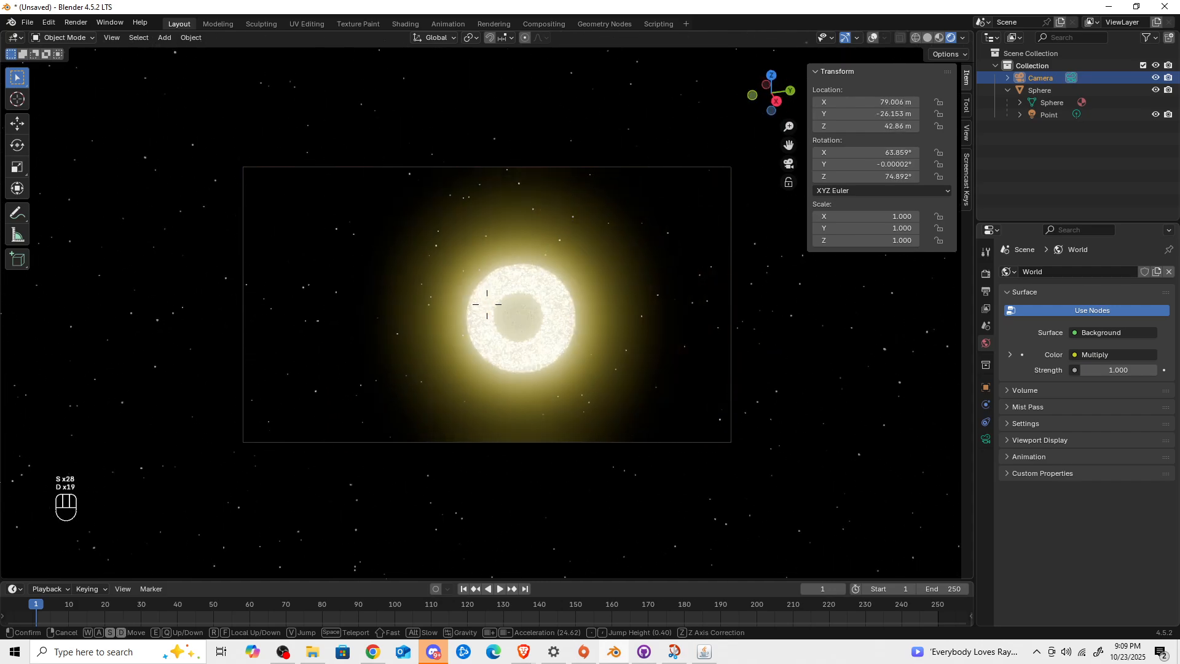
key(a)
key(w)
key(w)
key(w)
key(w)
key(w)
key(w)
key(d)
key(s)
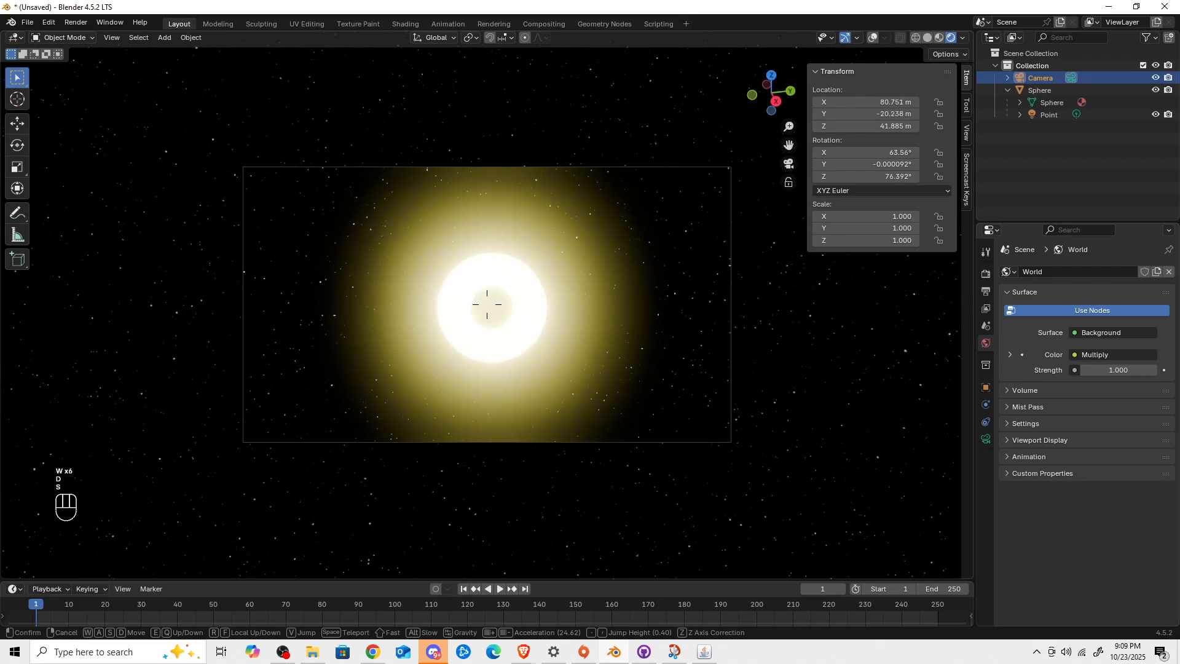
key(s)
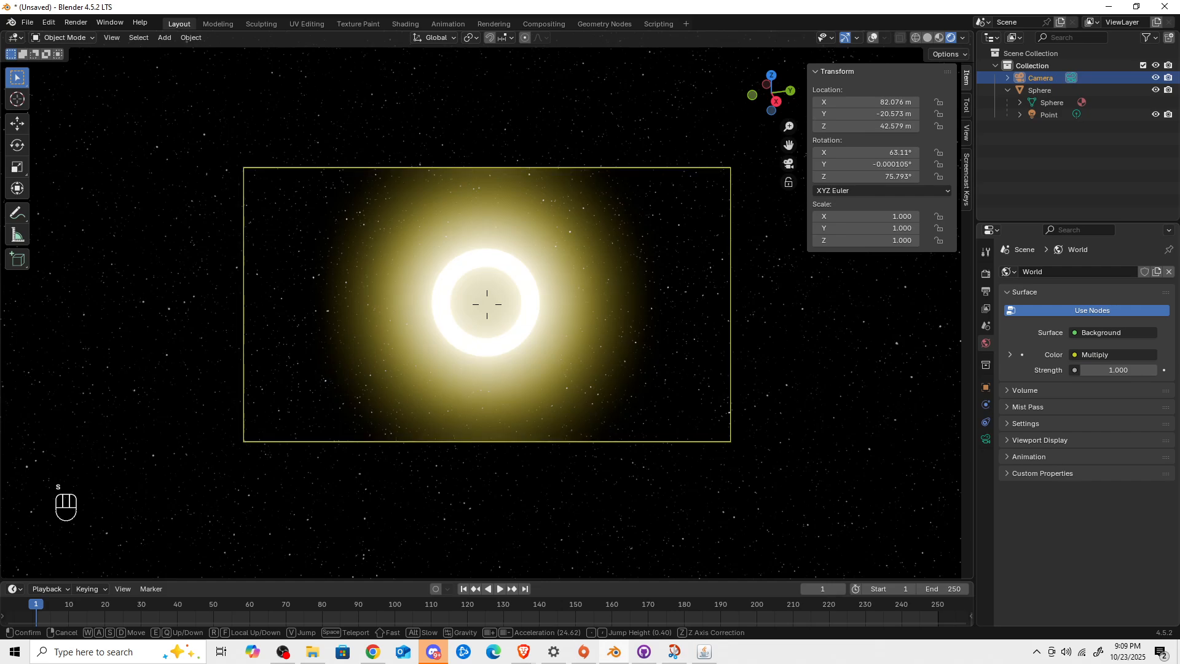
key(s)
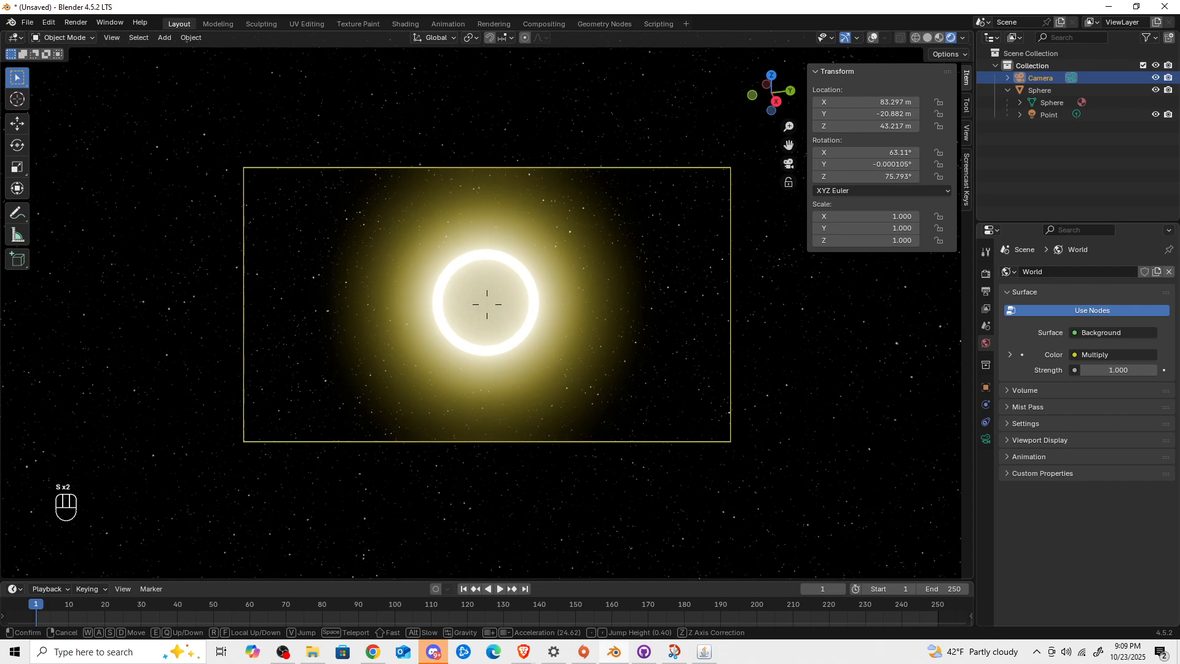
key(s)
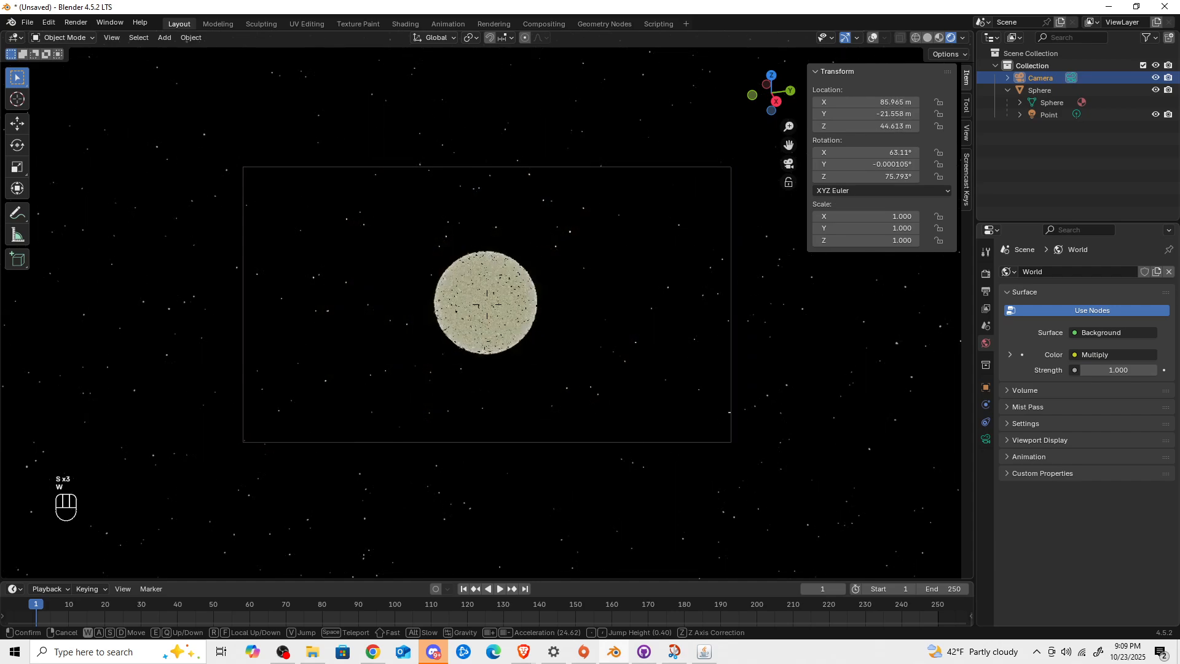
key(w)
key(w)
key(w)
key(w)
key(w)
key(w)
key(w)
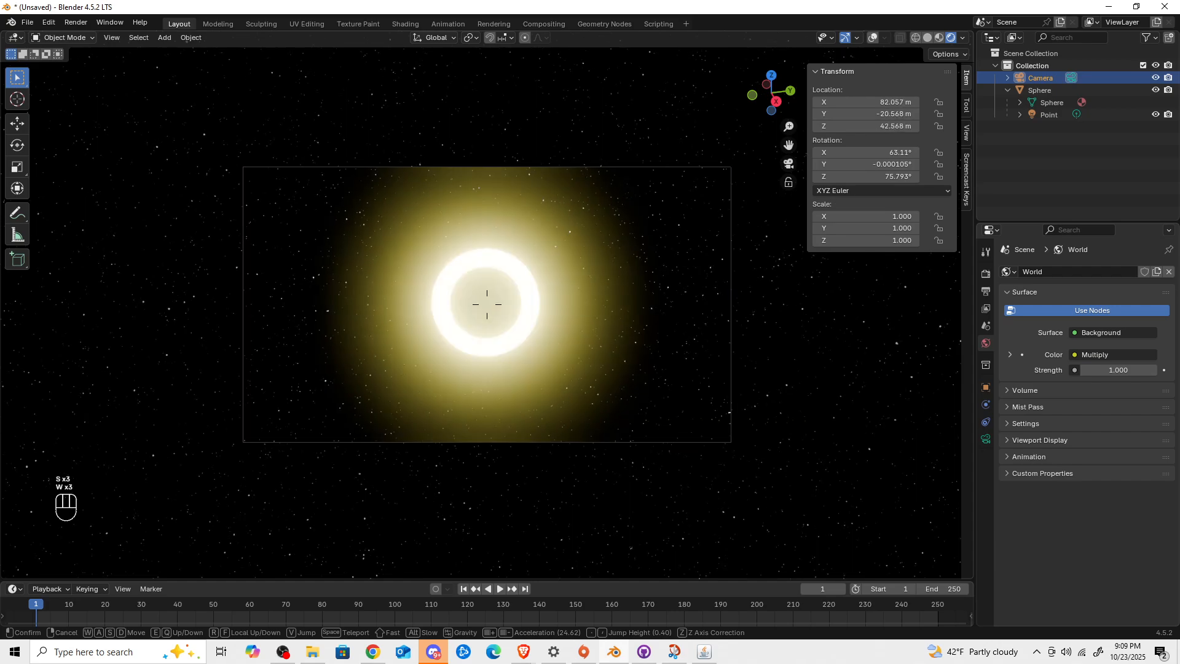
key(s)
key(s)
key(s)
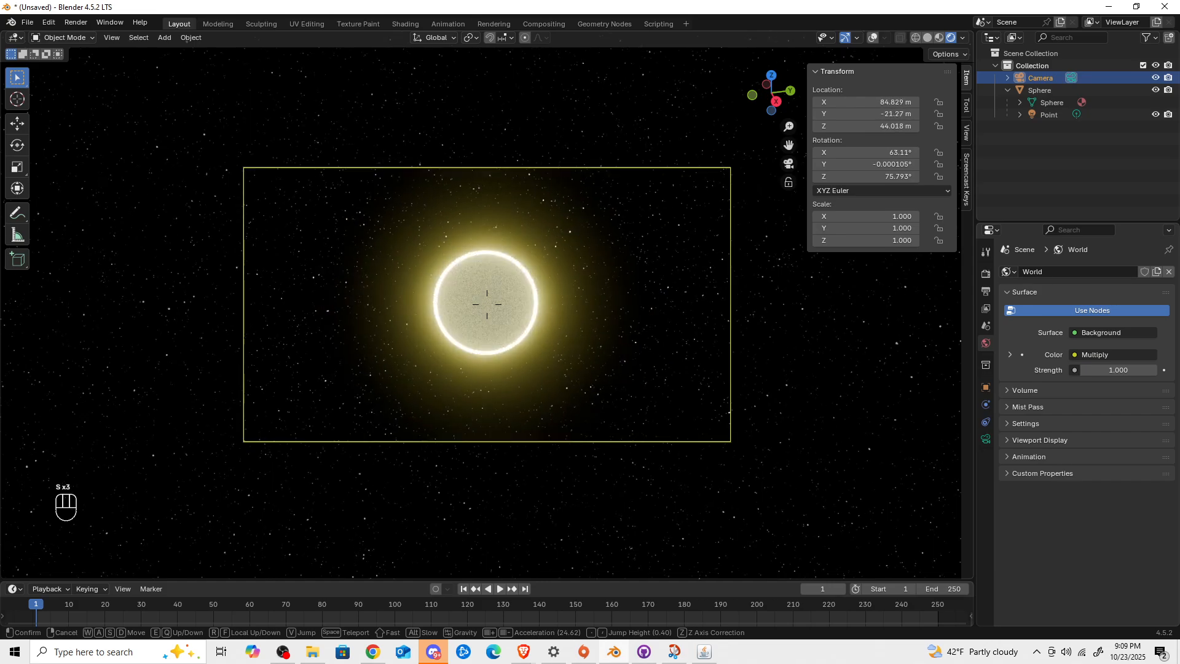
key(w)
key(w)
key(w)
key(w)
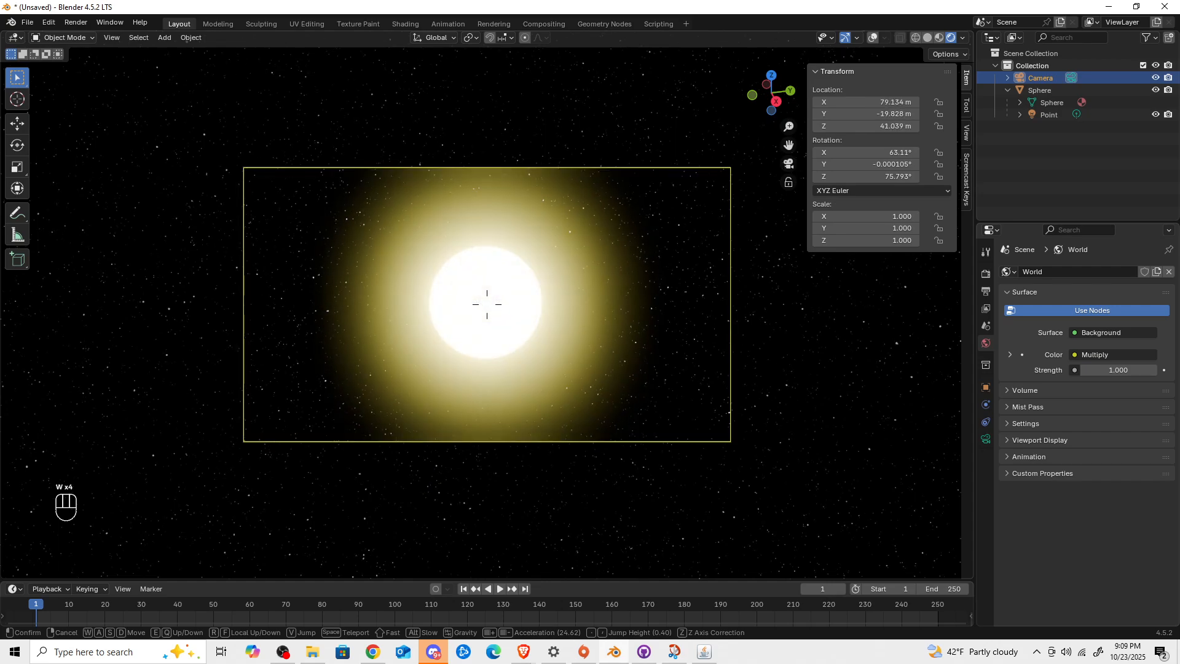
key(Escape)
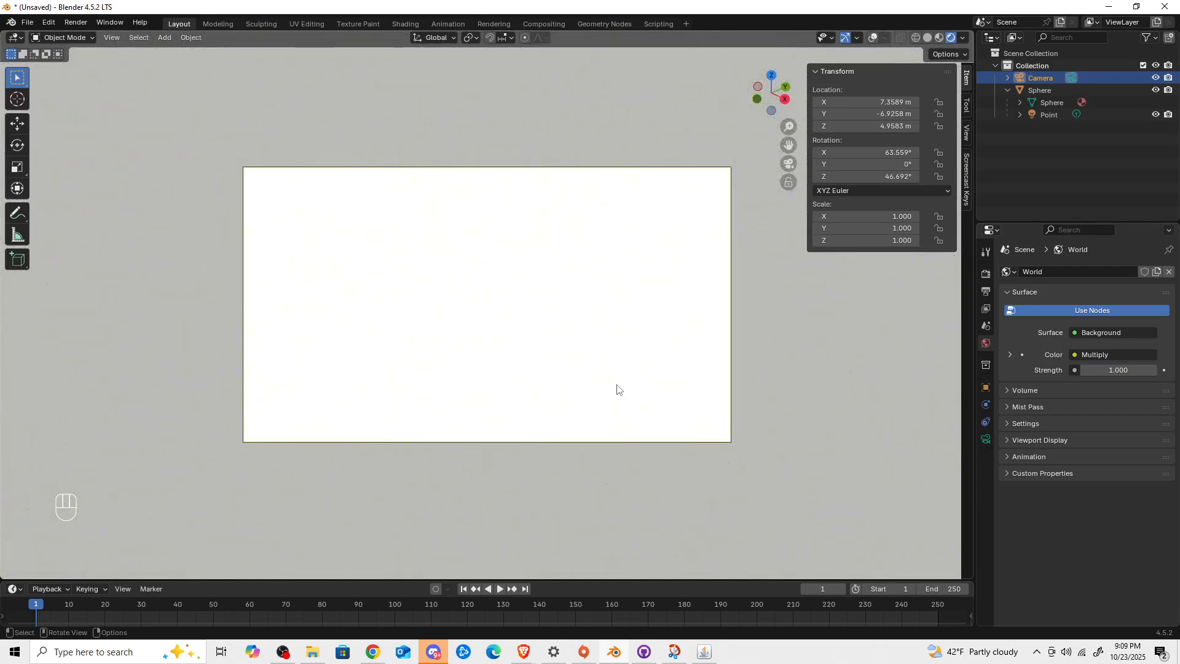
Walk the camera straight back from the sun to about X 44.7 m, Y -42.1 m, Z 30.5 m
key(shift+grave)
key(shift+s)
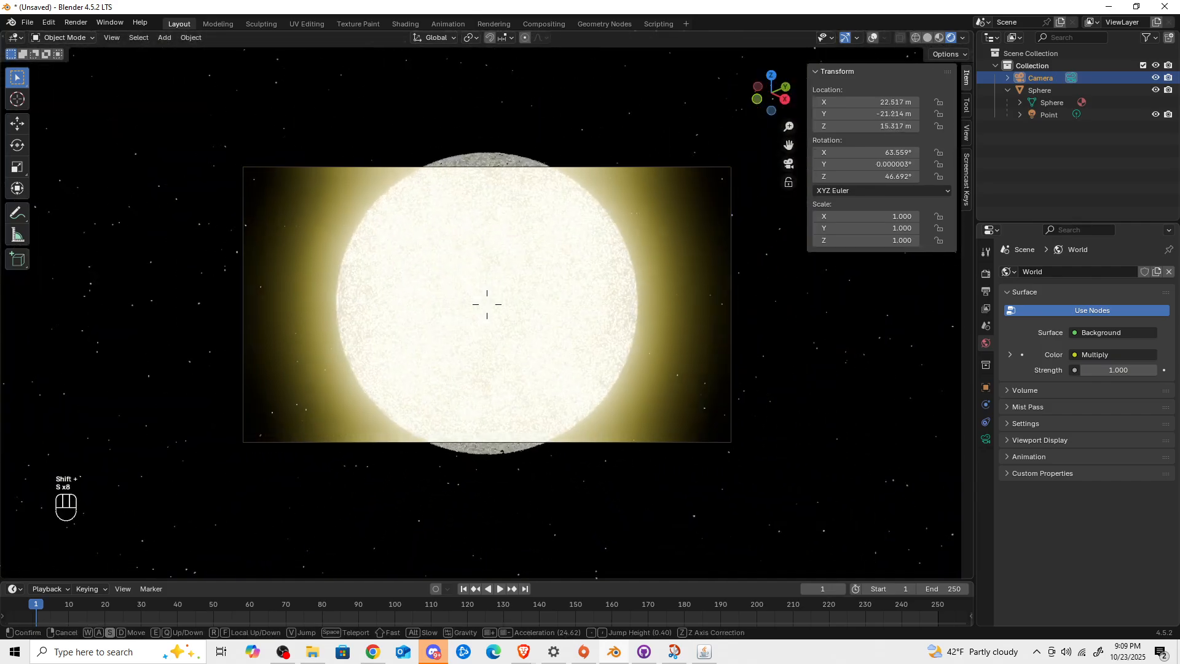
key(s)
key(s)
key(s)
key(s)
key(s)
key(s)
key(s)
key(s)
key(w)
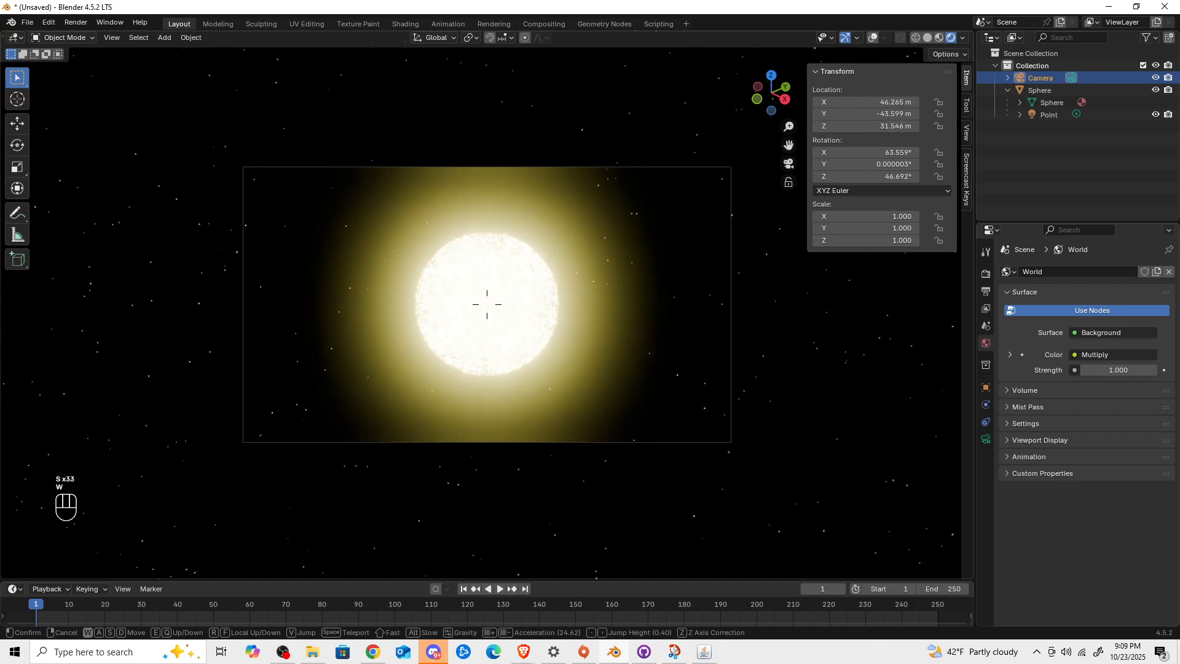
key(Return)
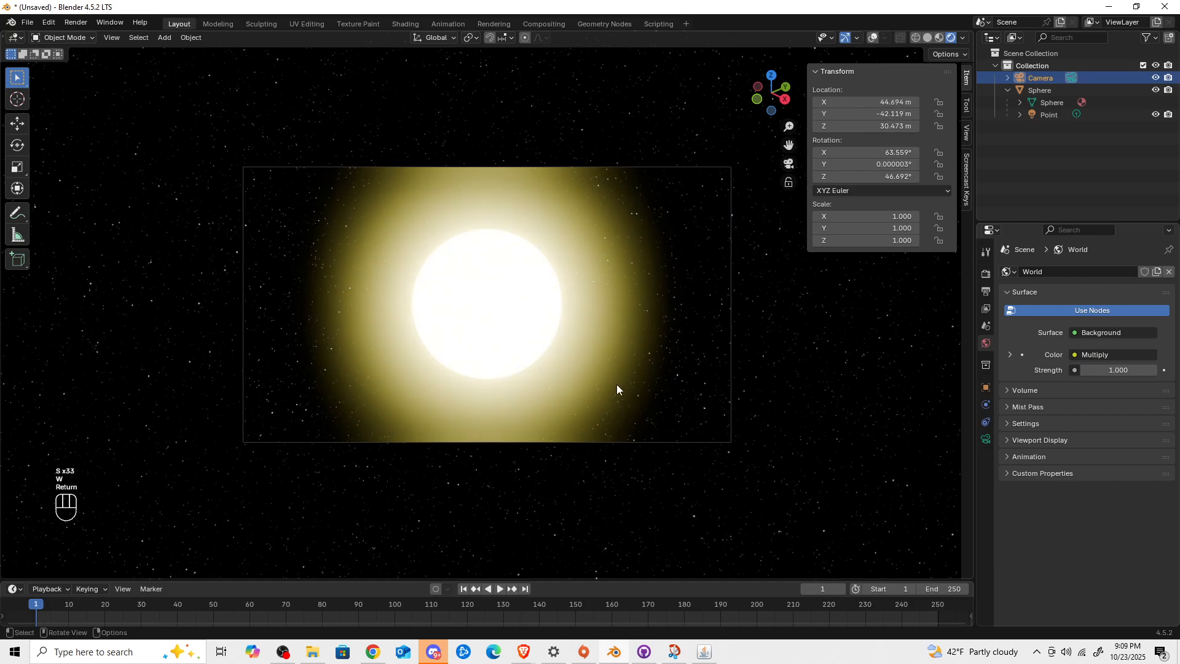
Shorten the camera's focal length until the sun is small and its whole glow fits inside the frame
right_click(308, 363)
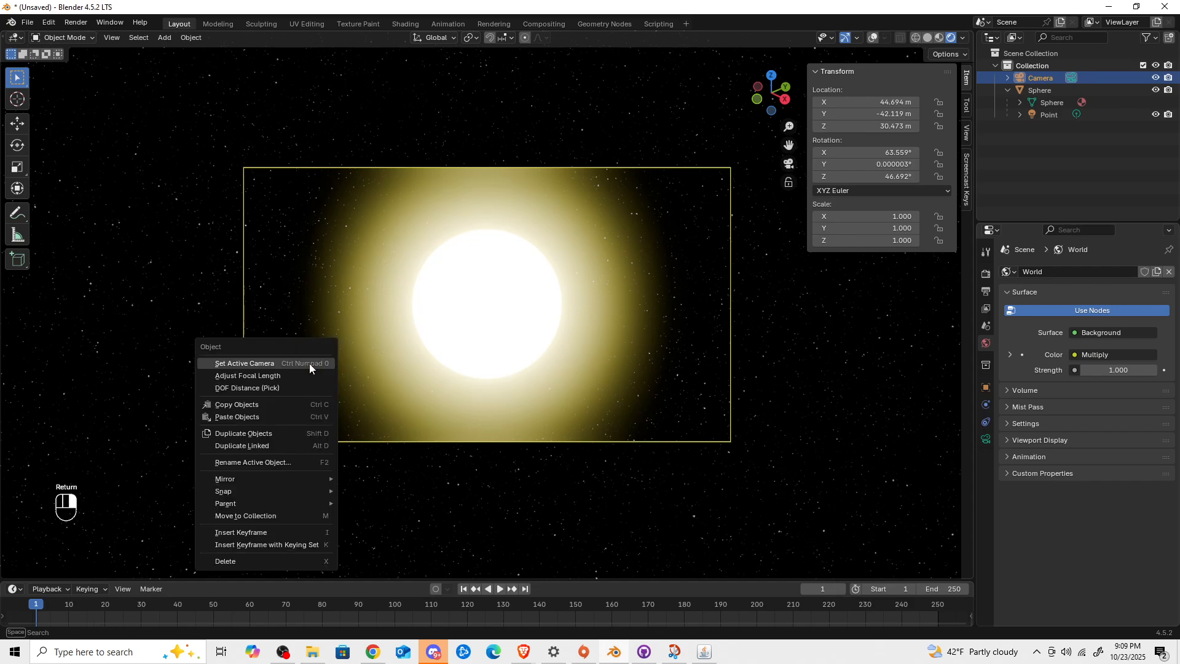
click(296, 375)
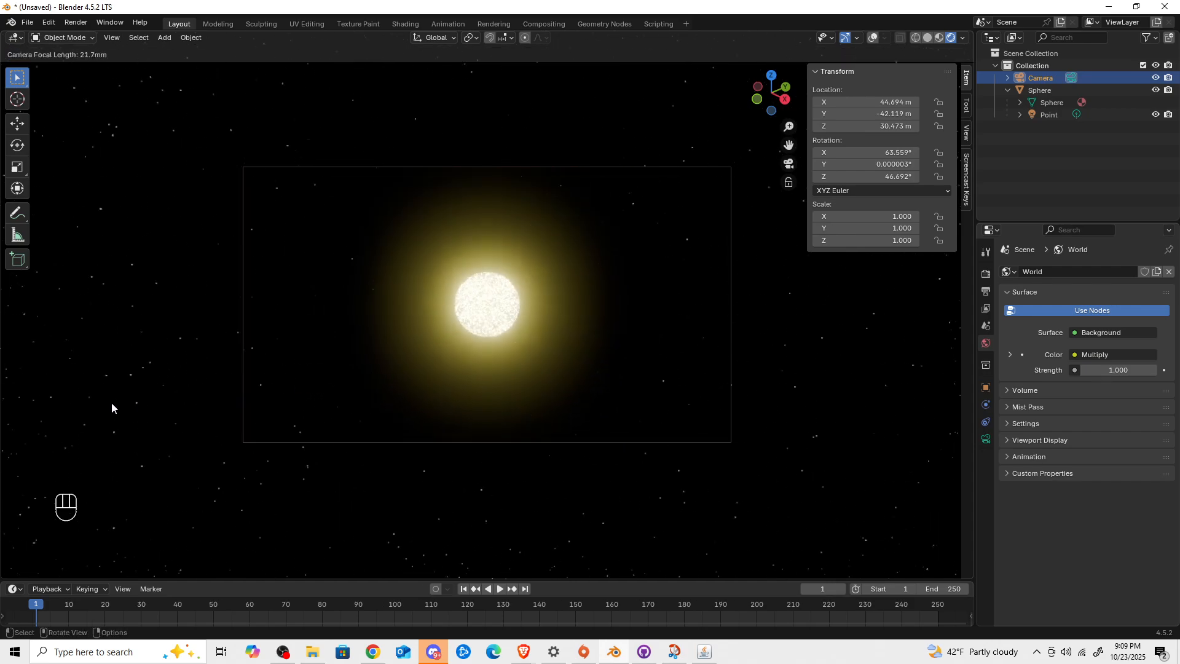
click(51, 406)
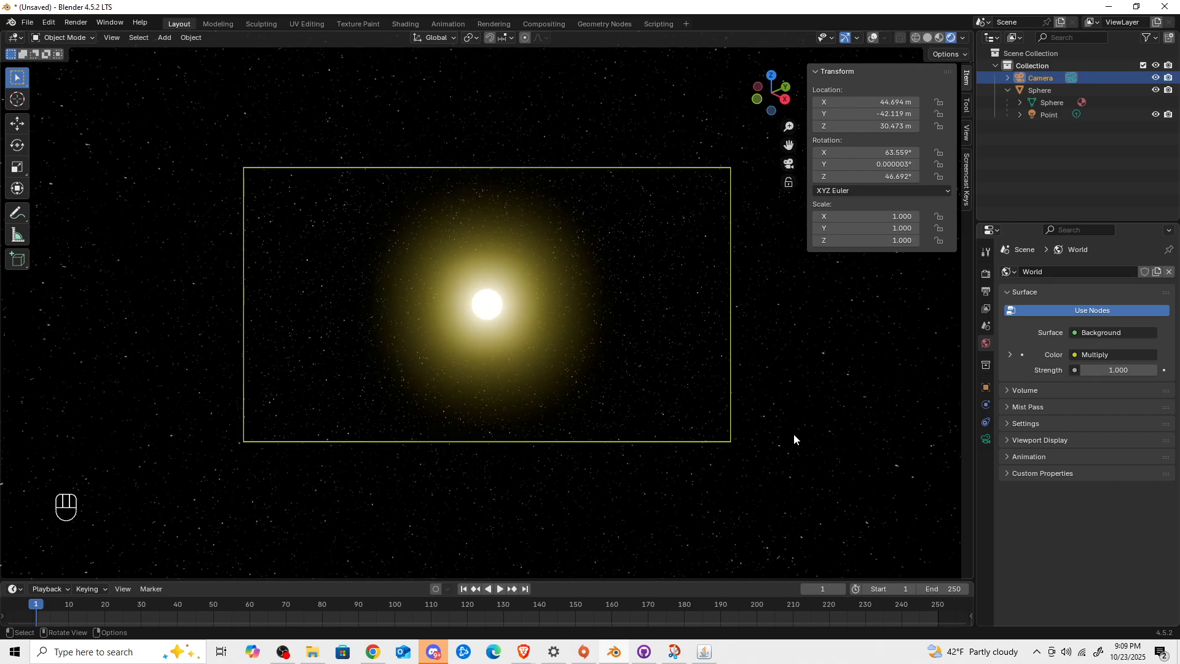
Check the camera view and render the current frame as a still image
key(KP_0)
key(KP_0)
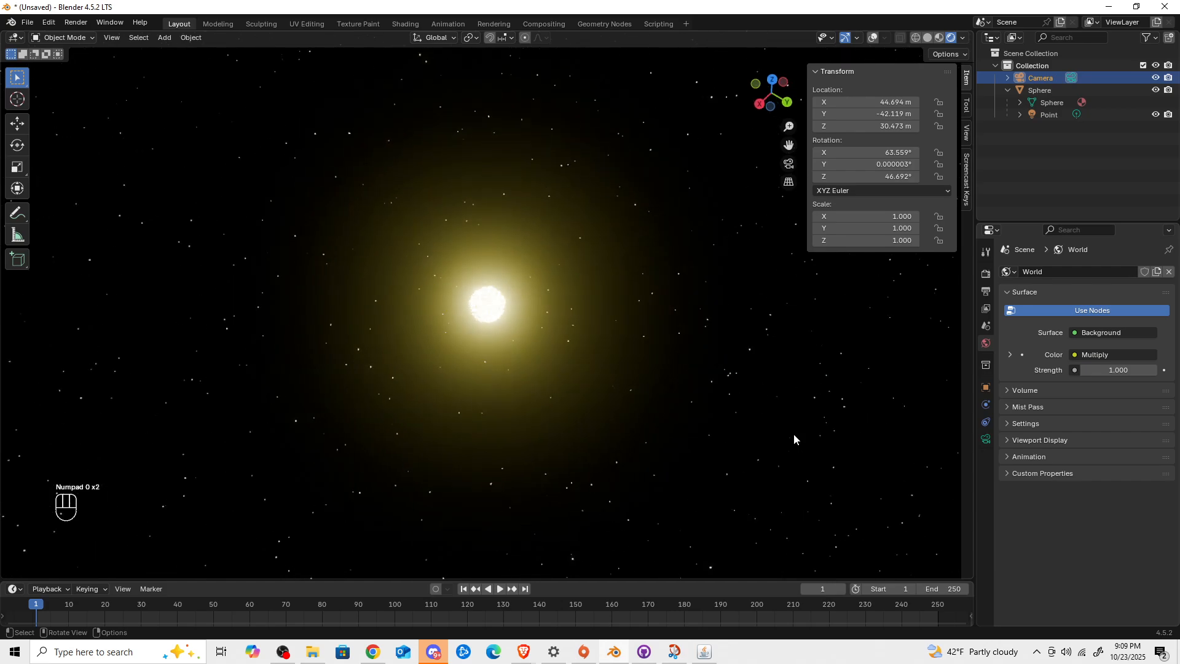
click(76, 22)
click(92, 36)
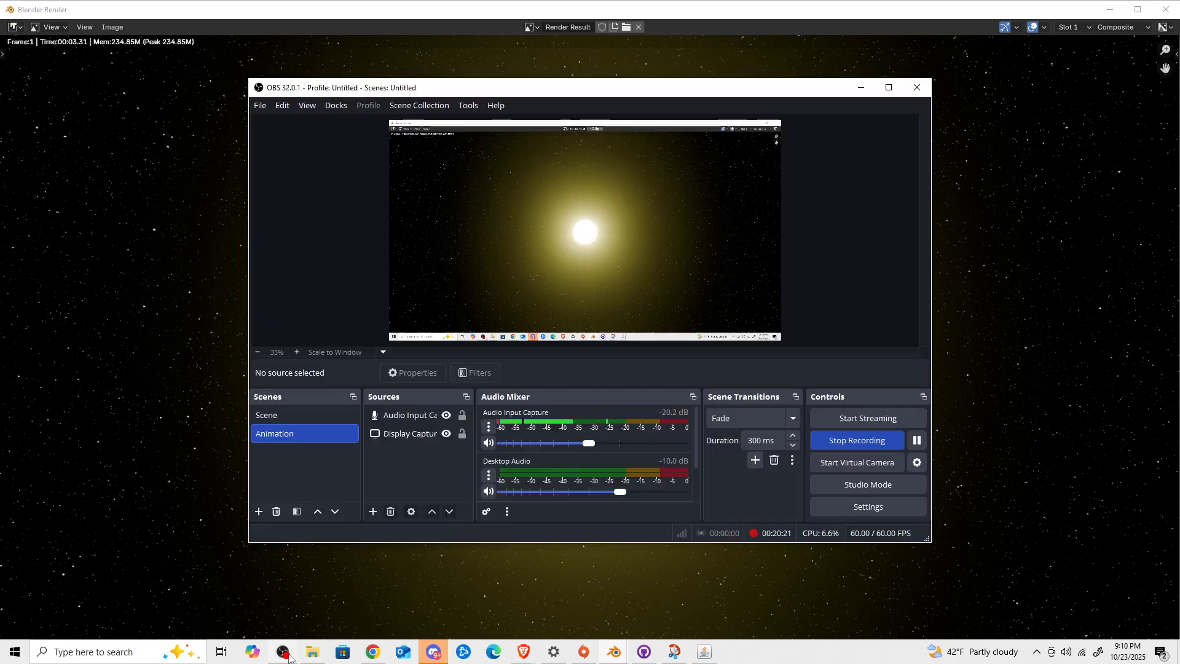
click(282, 652)
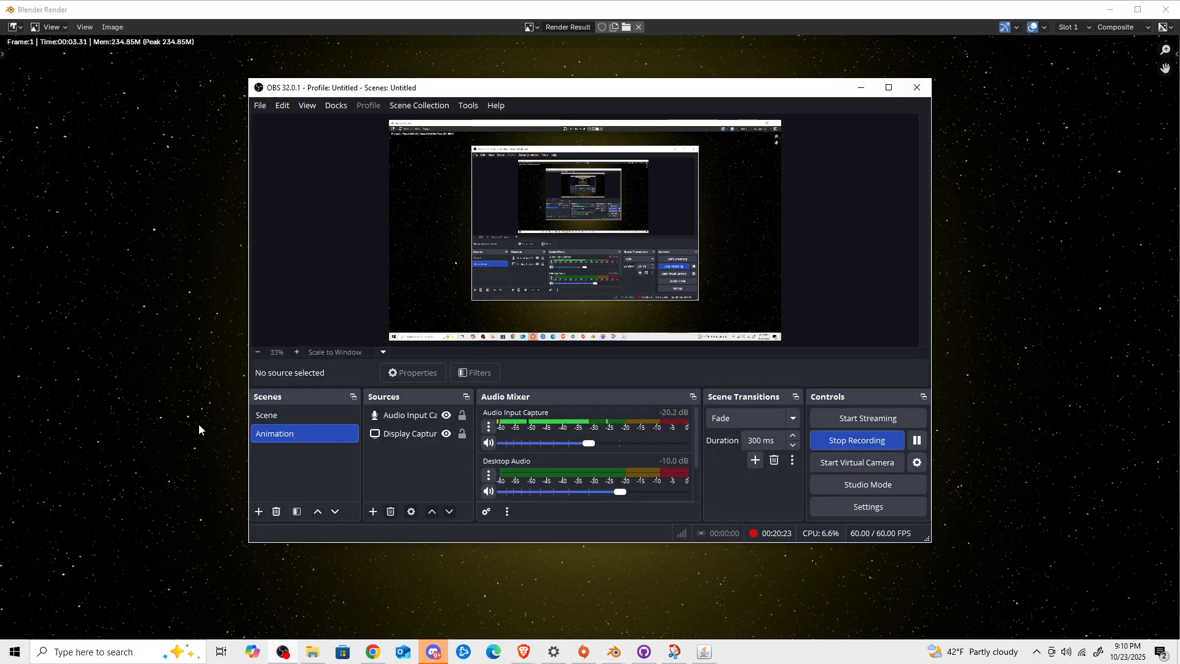